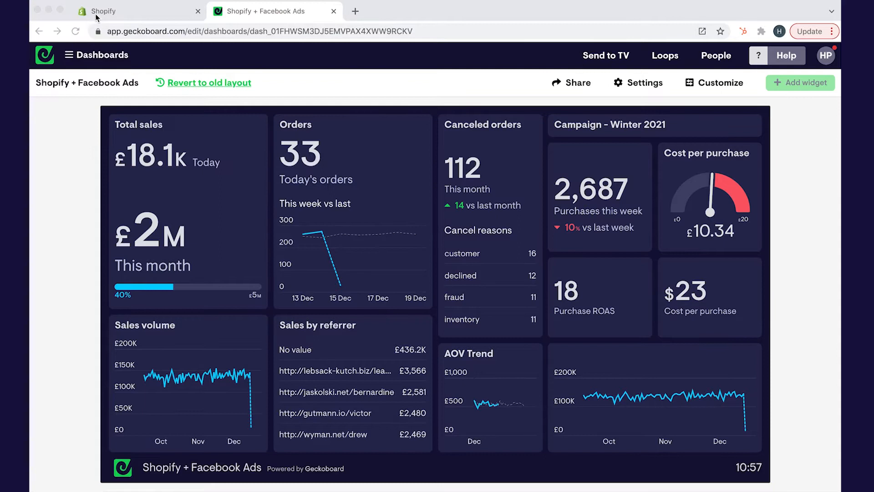
Step: Switch to the Shopify admin and open the Preferences of the online store
{"action": "left_click", "coordinate": [97, 14]}
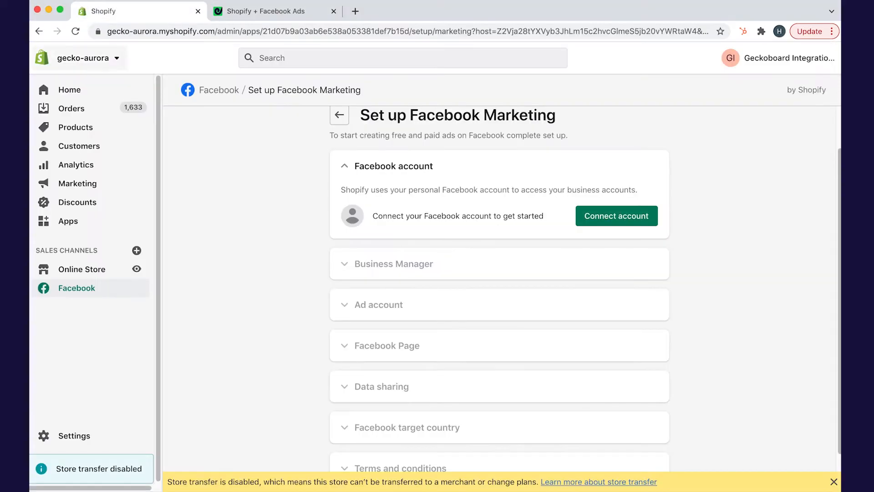
{"action": "scroll", "coordinate": [279, 305], "scroll_direction": "up", "scroll_amount": 2}
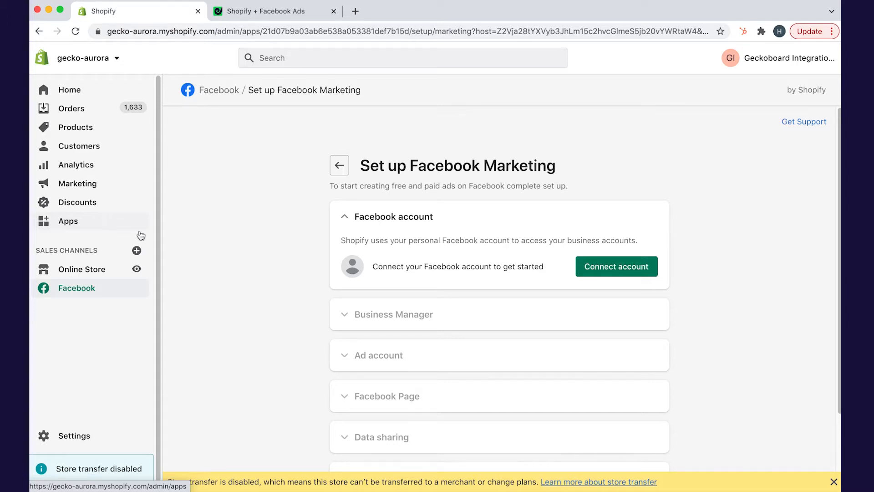
{"action": "left_click", "coordinate": [109, 272]}
{"action": "left_click", "coordinate": [90, 369]}
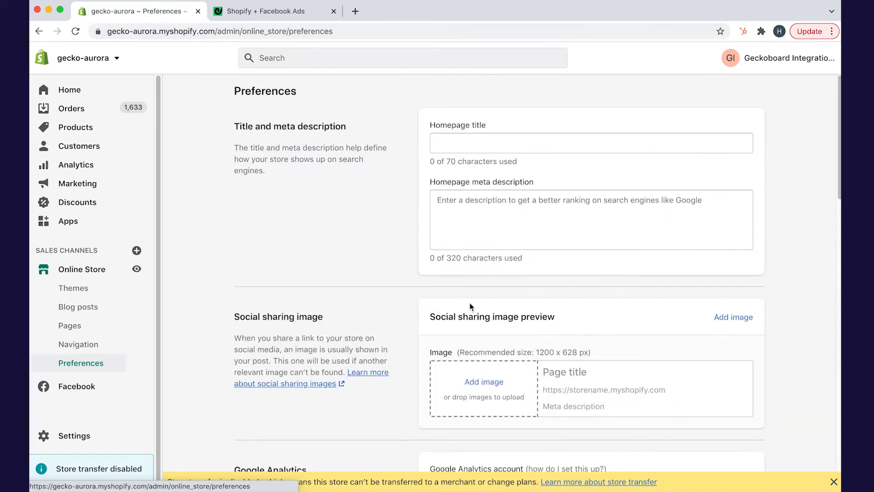
{"action": "scroll", "coordinate": [471, 303], "scroll_direction": "down", "scroll_amount": 10}
{"action": "left_click", "coordinate": [460, 290]}
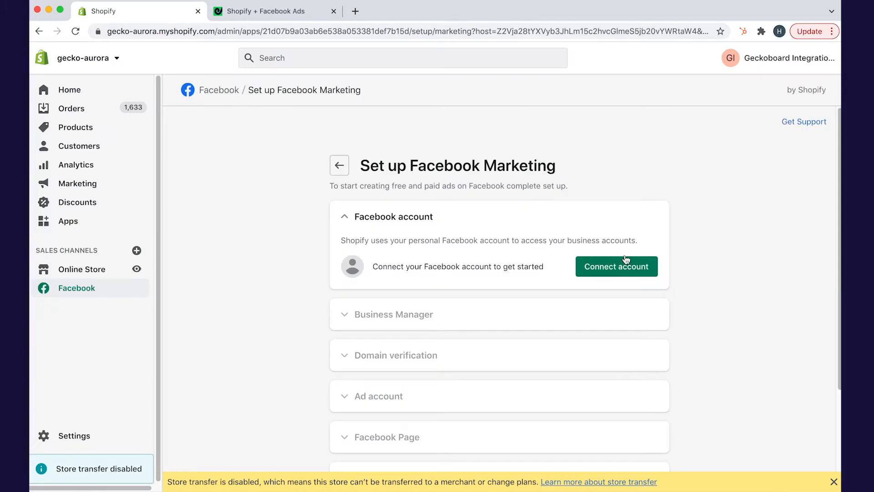
Step: Connect the Facebook account for Facebook Marketing by logging in with the account password and granting Shopify's requested permissions
{"action": "left_click", "coordinate": [626, 261]}
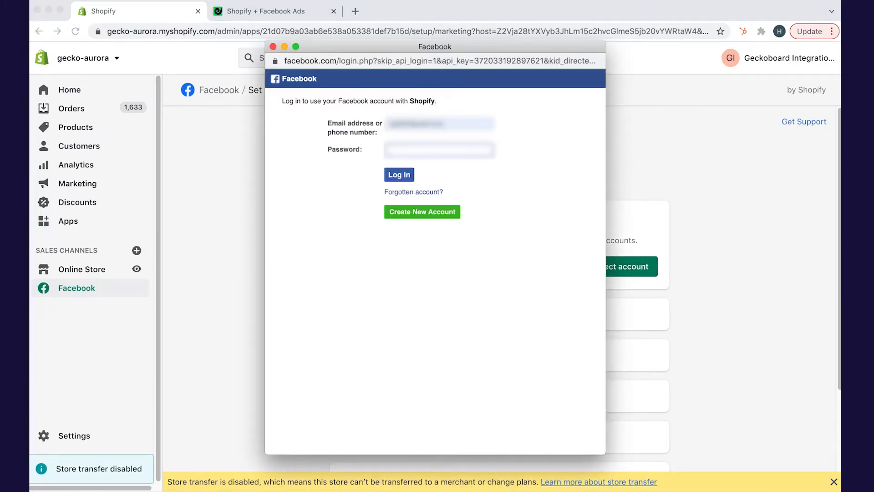
{"action": "key", "text": "Return"}
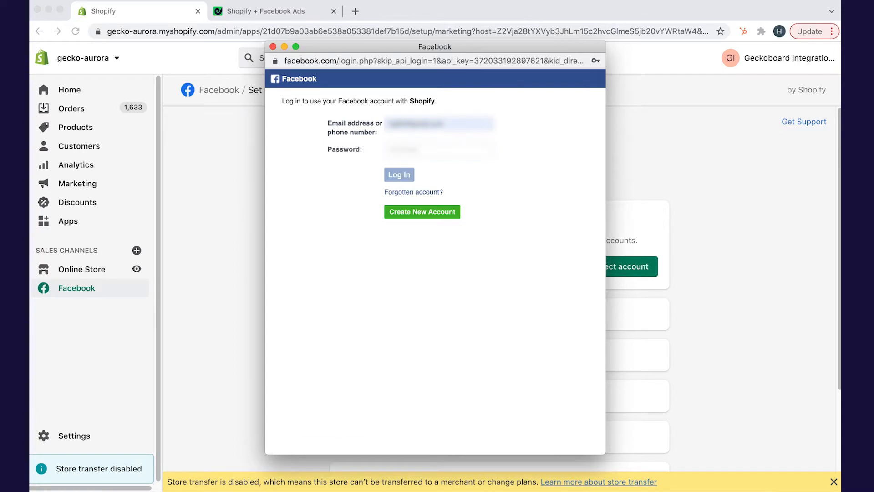
{"action": "left_click", "coordinate": [480, 246]}
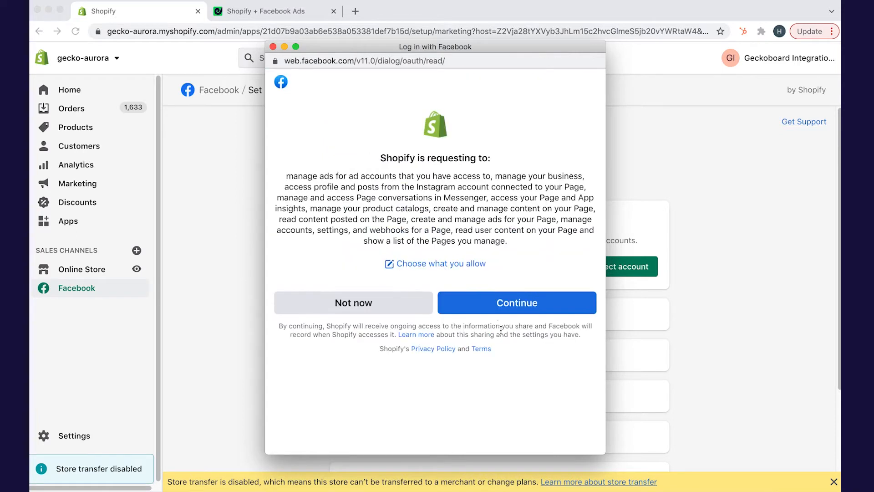
{"action": "left_click", "coordinate": [500, 310]}
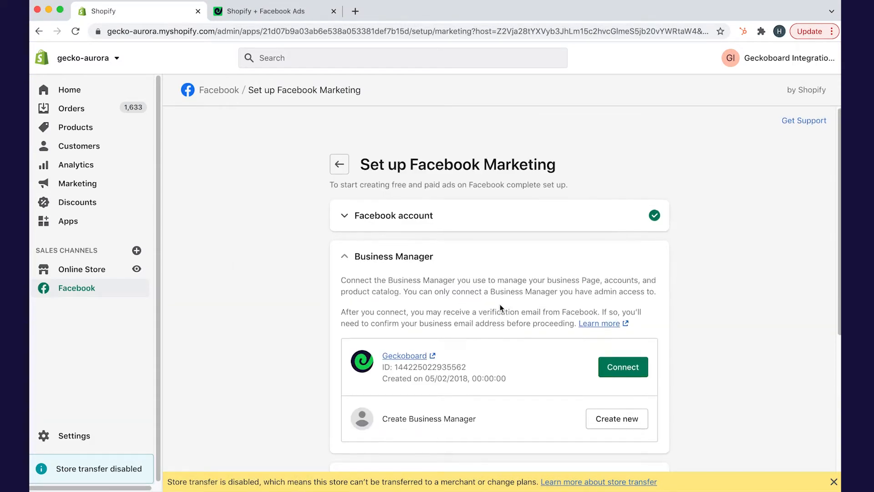
Step: Connect the Geckoboard Business Manager and skip the domain verification
{"action": "left_click", "coordinate": [619, 323]}
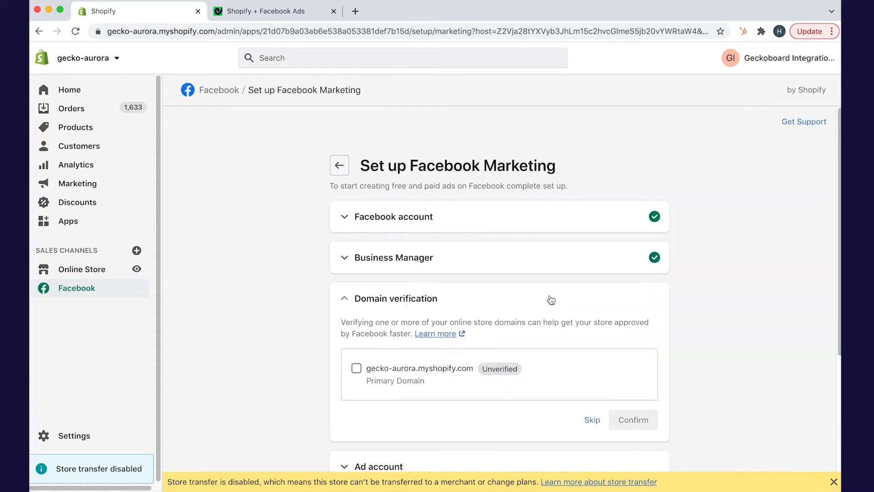
{"action": "left_click", "coordinate": [591, 419]}
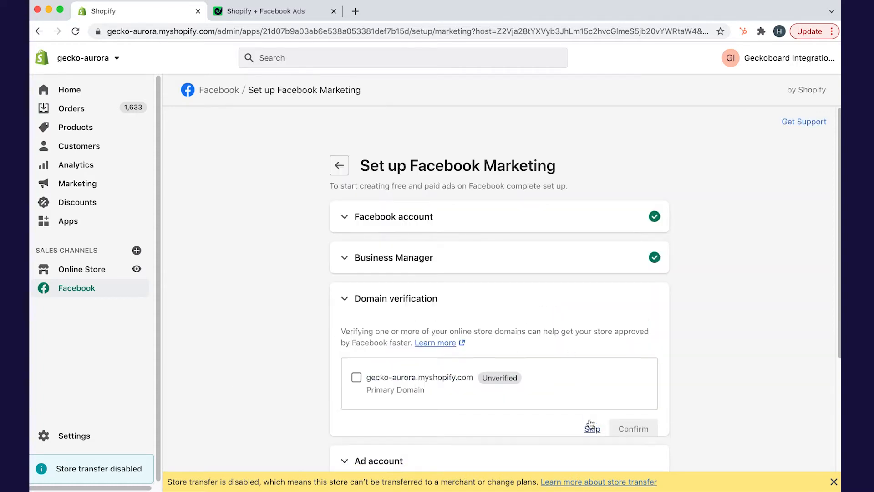
Step: Connect the suggested Primary Account as the ad account and accept Facebook's Custom Audience Terms for it
{"action": "scroll", "coordinate": [580, 396], "scroll_direction": "down", "scroll_amount": 3}
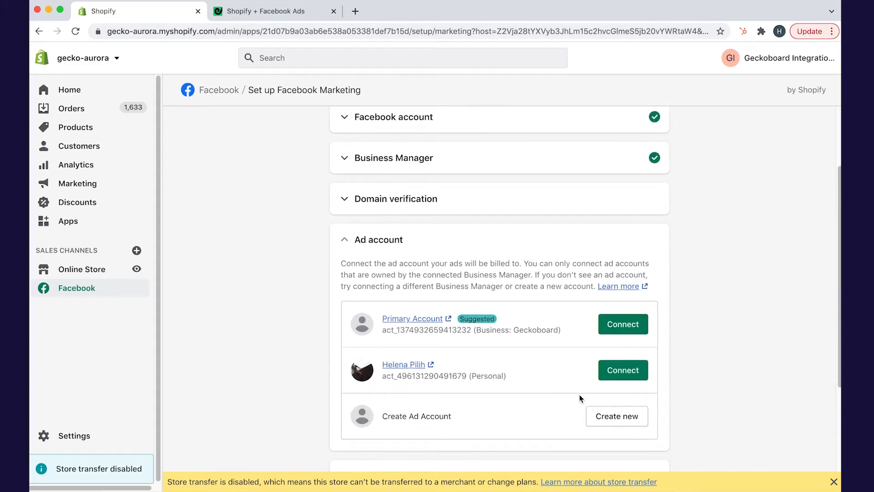
{"action": "left_click", "coordinate": [621, 326]}
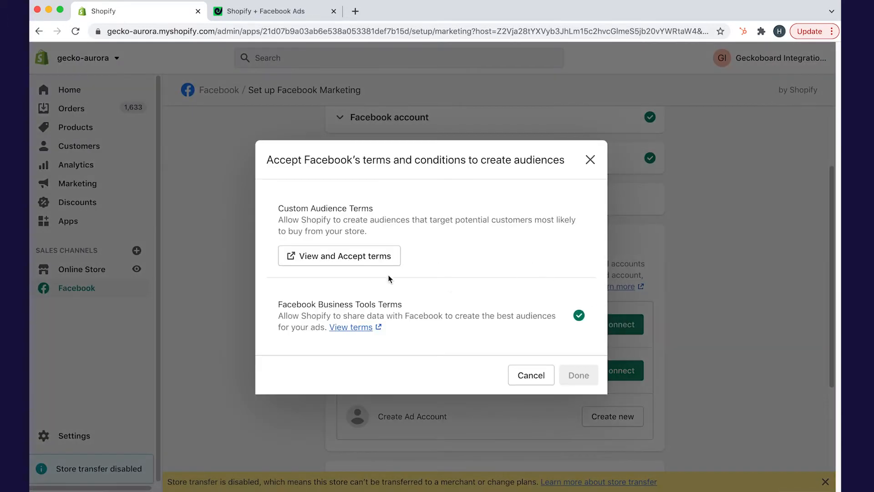
{"action": "left_click", "coordinate": [357, 256]}
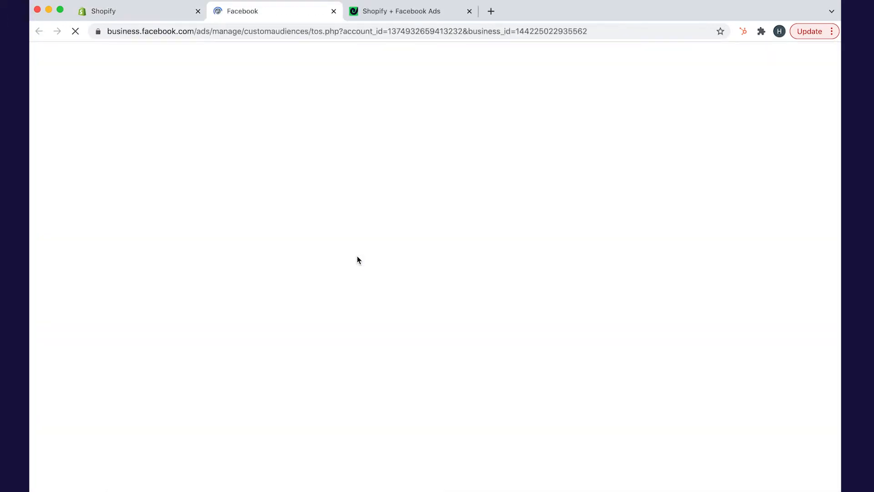
{"action": "left_click", "coordinate": [173, 87]}
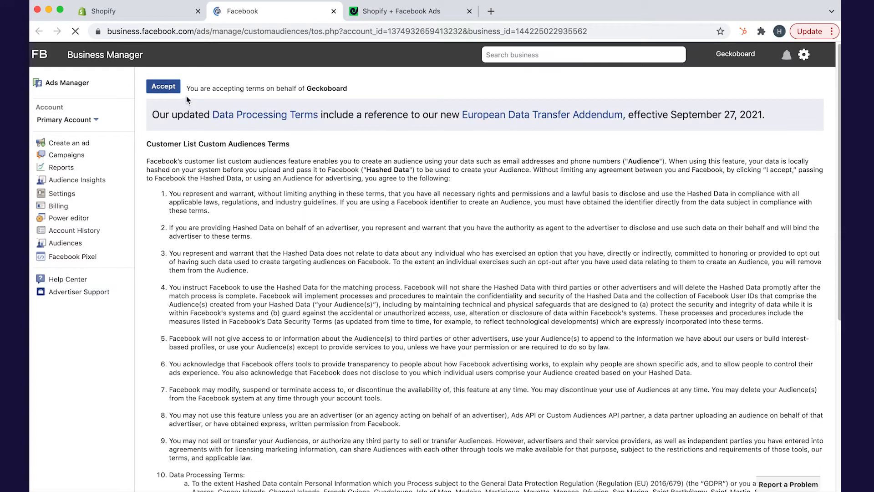
{"action": "left_click", "coordinate": [164, 90]}
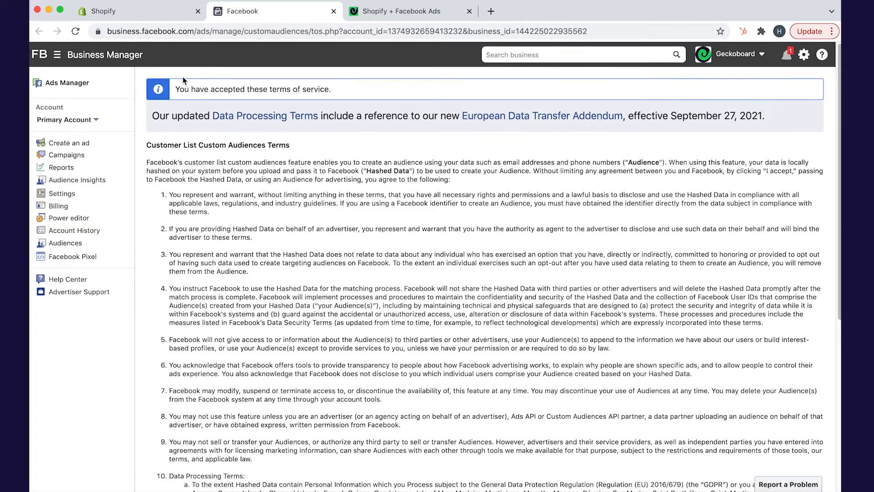
{"action": "left_click", "coordinate": [164, 11]}
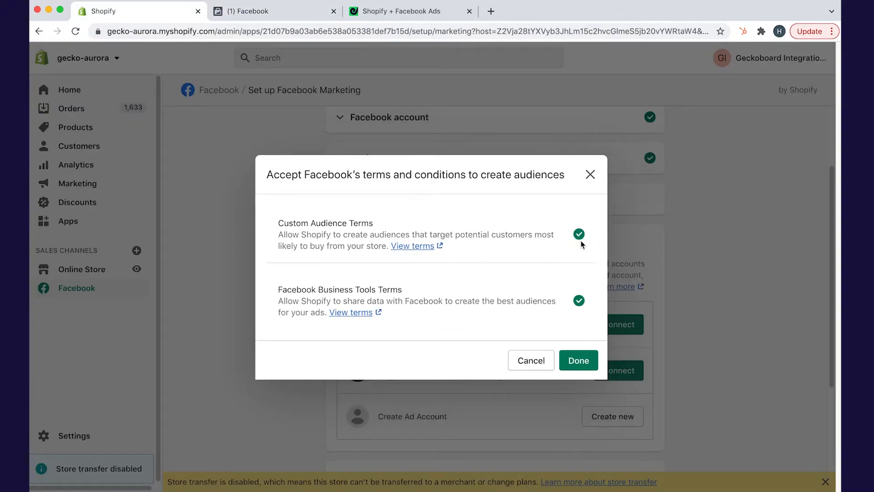
{"action": "left_click", "coordinate": [580, 359]}
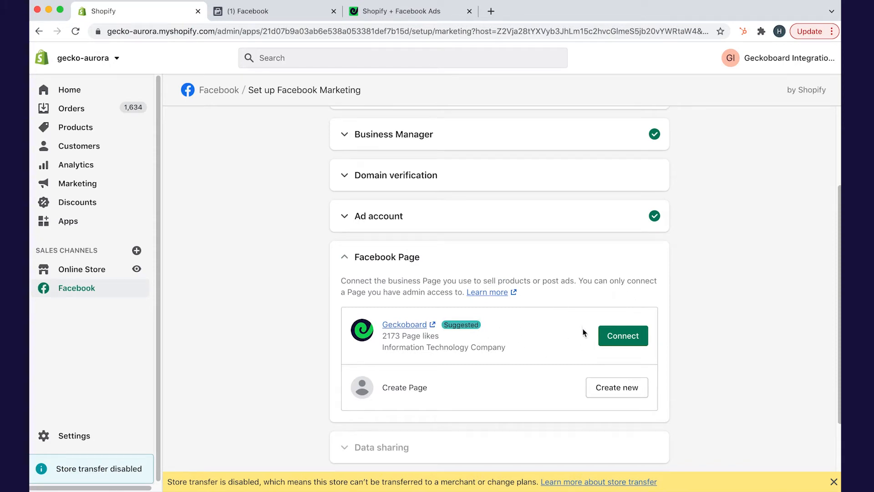
Step: Connect the suggested Geckoboard Facebook Page and choose a Facebook target country starting with "Uni"
{"action": "left_click", "coordinate": [622, 337]}
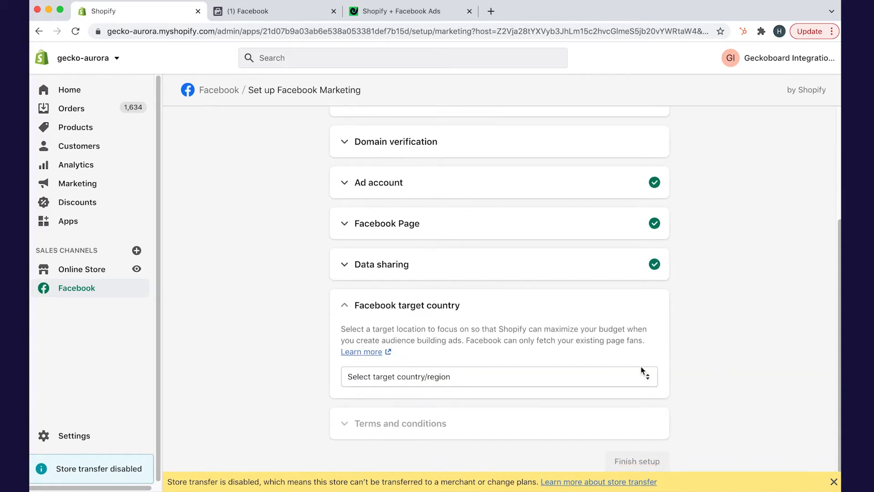
{"action": "left_click", "coordinate": [523, 377]}
{"action": "type", "text": "uni"}
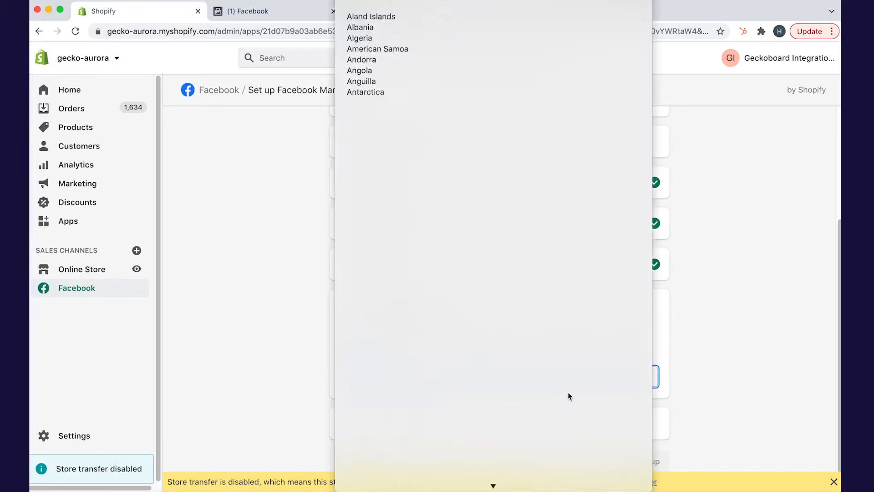
{"action": "key", "text": "Down"}
{"action": "key", "text": "Down"}
{"action": "key", "text": "Return"}
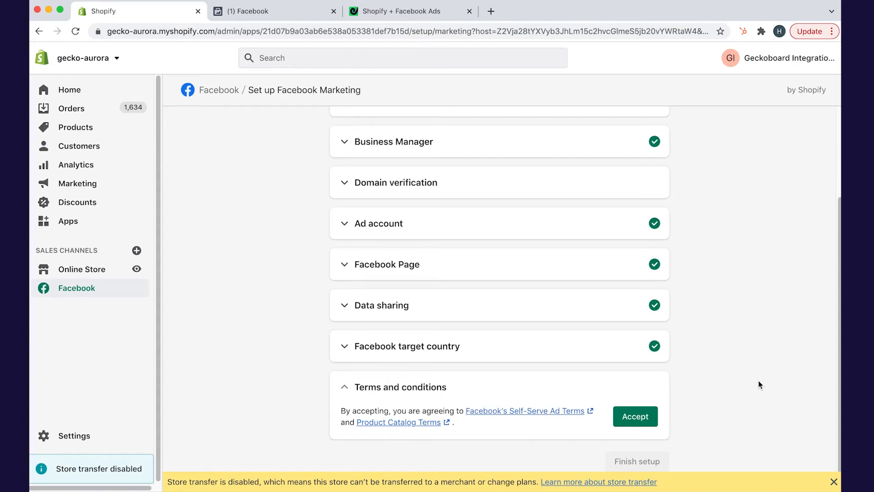
Step: Accept Facebook's terms and conditions and finish the Facebook Marketing setup
{"action": "left_click", "coordinate": [639, 418]}
{"action": "left_click", "coordinate": [633, 464]}
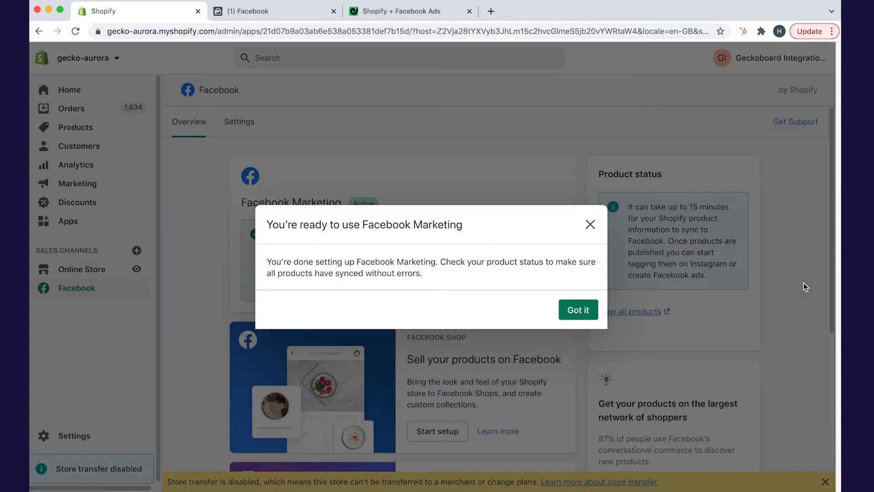
{"action": "left_click", "coordinate": [590, 225]}
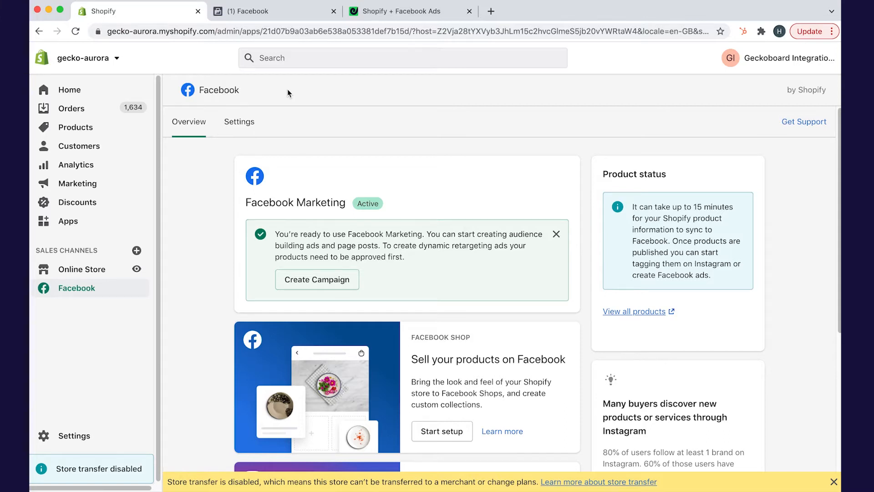
Step: Switch to Geckoboard and start a widget on the new dashboard with the non-legacy Shopify data source
{"action": "left_click", "coordinate": [386, 14]}
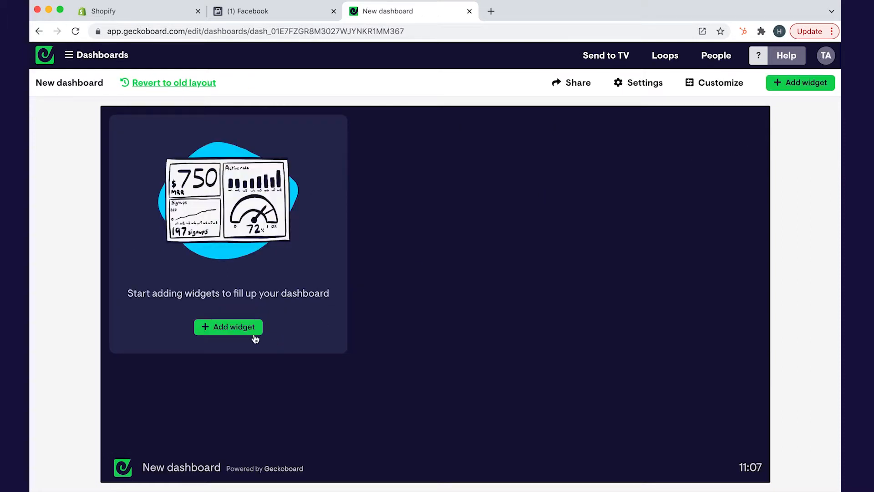
{"action": "left_click", "coordinate": [249, 331]}
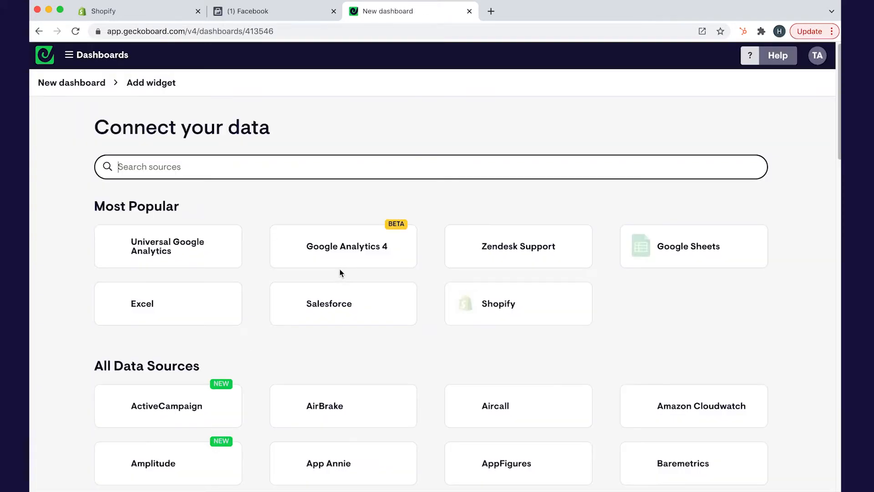
{"action": "type", "text": "shopify"}
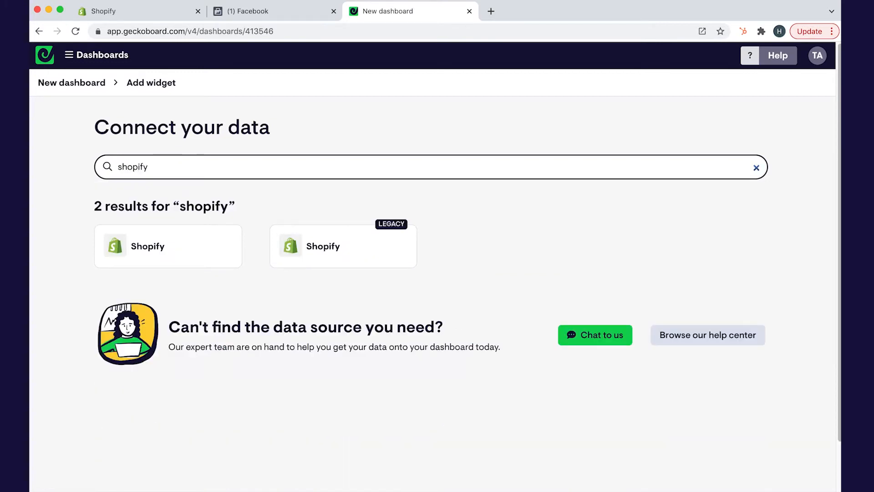
{"action": "left_click", "coordinate": [210, 258]}
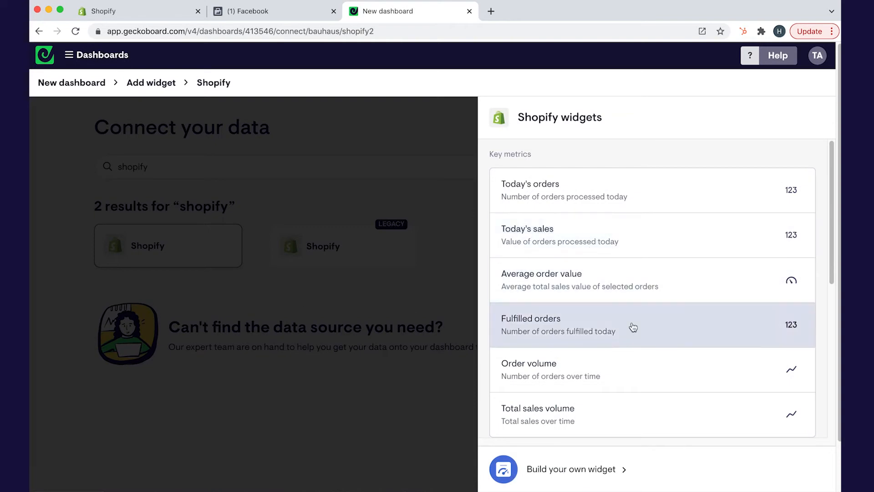
Step: Add the Today's orders widget, connecting it to the store gecko-aurora.myshopify.com
{"action": "scroll", "coordinate": [633, 327], "scroll_direction": "down", "scroll_amount": 5}
{"action": "scroll", "coordinate": [633, 327], "scroll_direction": "up", "scroll_amount": 3}
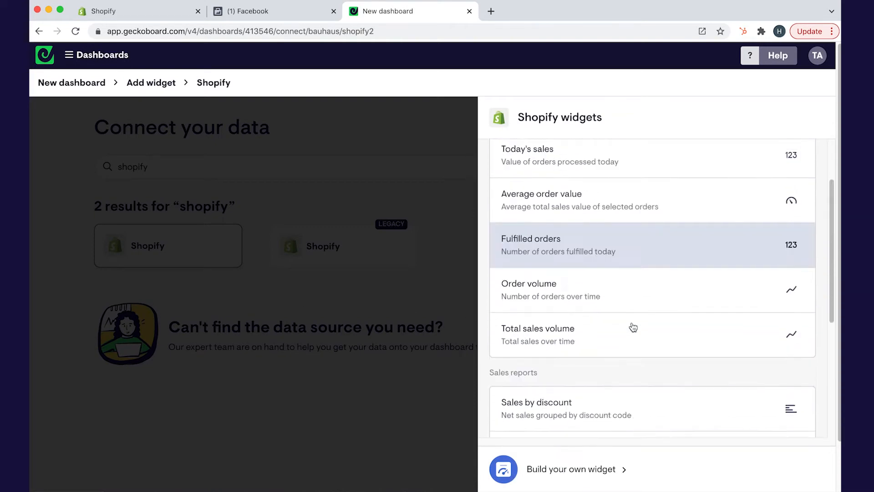
{"action": "scroll", "coordinate": [633, 327], "scroll_direction": "up", "scroll_amount": 2}
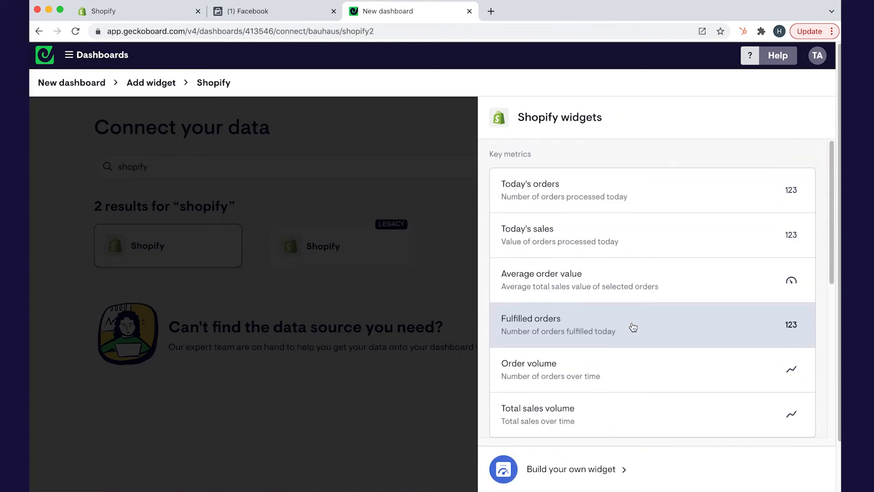
{"action": "left_click", "coordinate": [594, 193]}
{"action": "left_click", "coordinate": [640, 257]}
{"action": "type", "text": "gecko-aurora"}
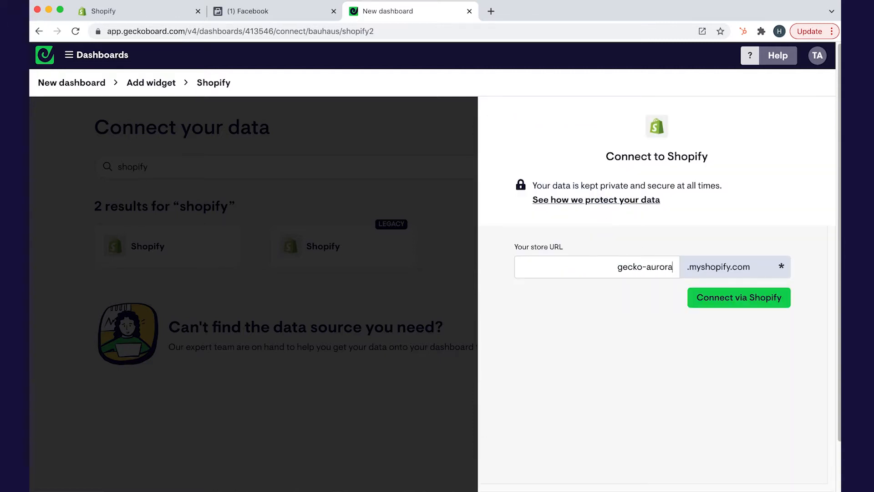
{"action": "left_click", "coordinate": [749, 297]}
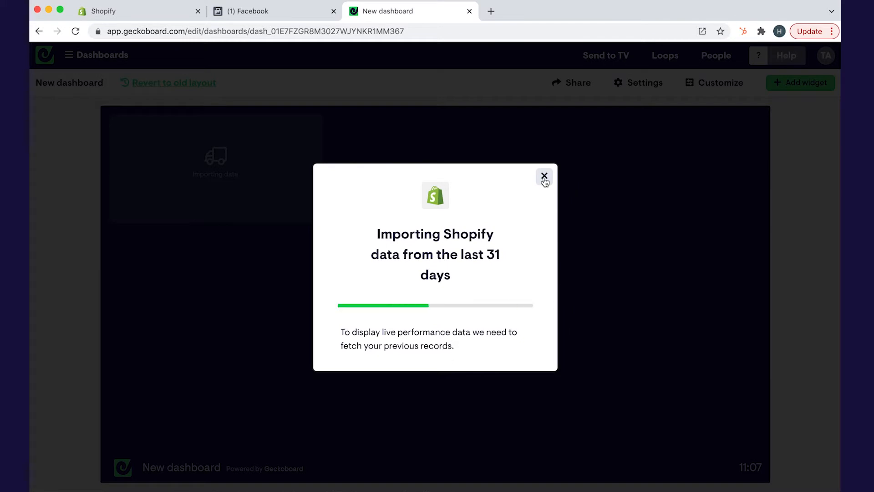
{"action": "left_click", "coordinate": [545, 177]}
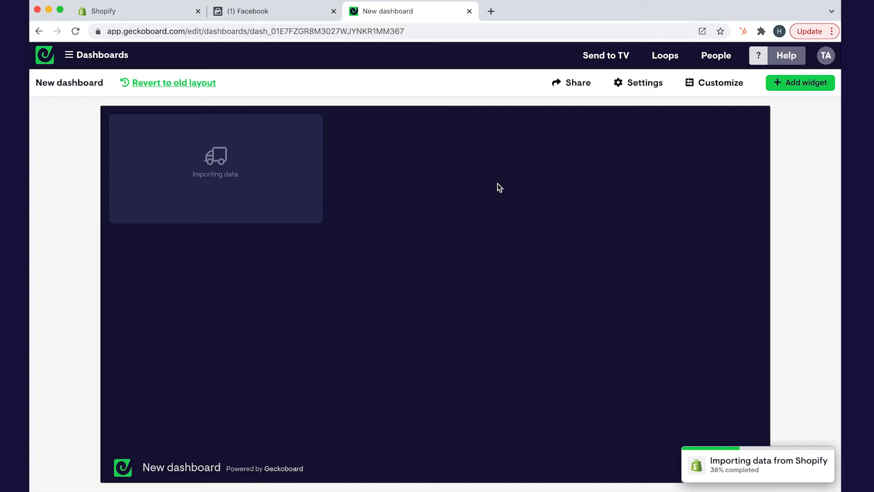
Step: Add a second Shopify widget for Today's sales to the dashboard
{"action": "mouse_move", "coordinate": [190, 151]}
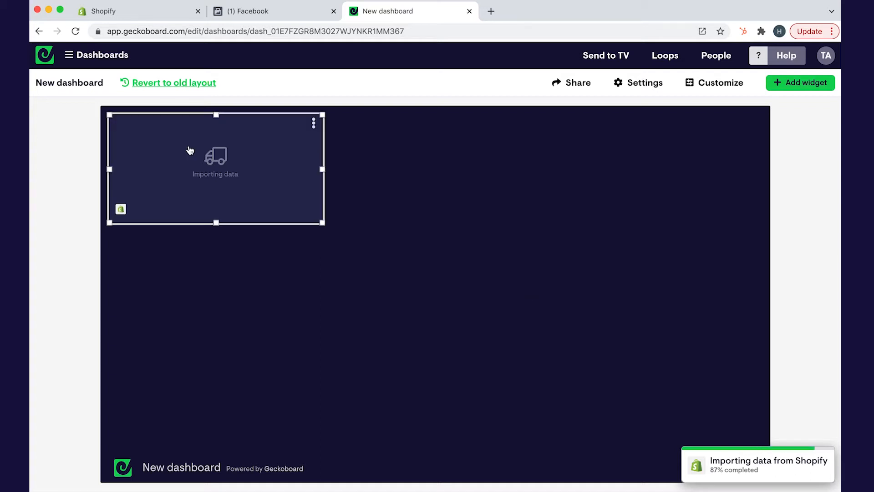
{"action": "left_click", "coordinate": [791, 88]}
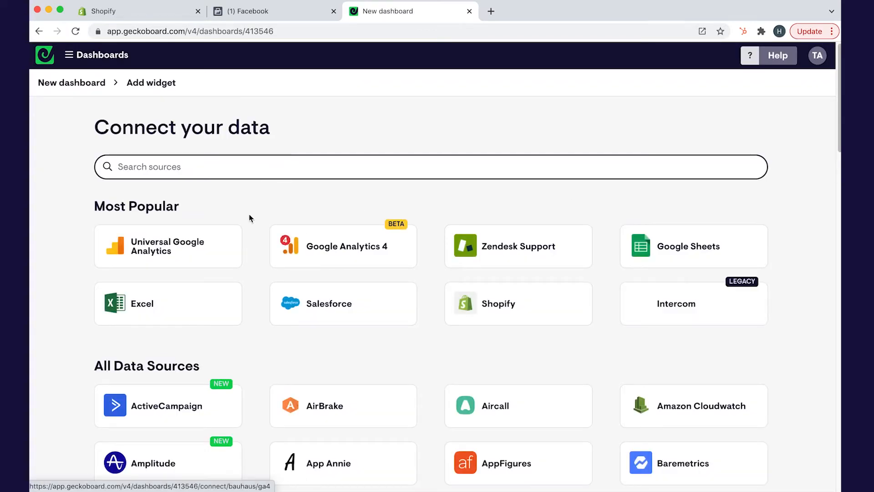
{"action": "left_click", "coordinate": [211, 247]}
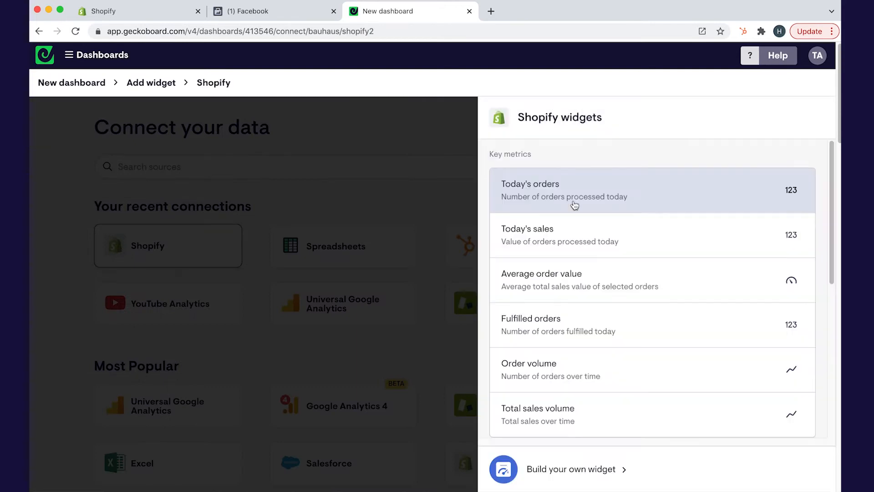
{"action": "left_click", "coordinate": [559, 233]}
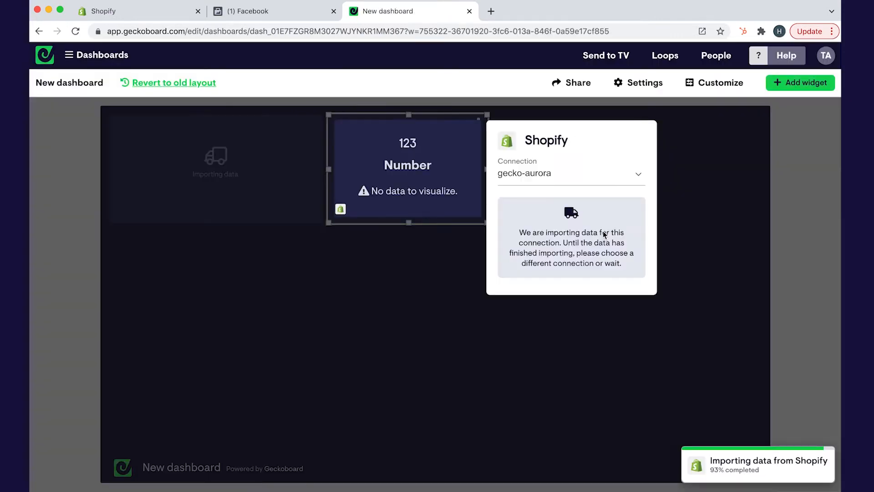
Step: Close the Today's sales settings and add the Shopify Order volume widget to the dashboard
{"action": "left_click", "coordinate": [719, 217]}
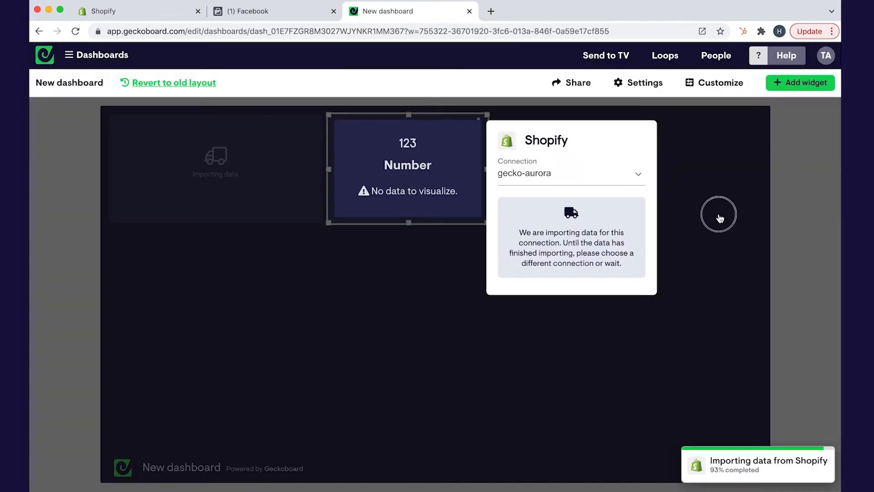
{"action": "left_click", "coordinate": [796, 88]}
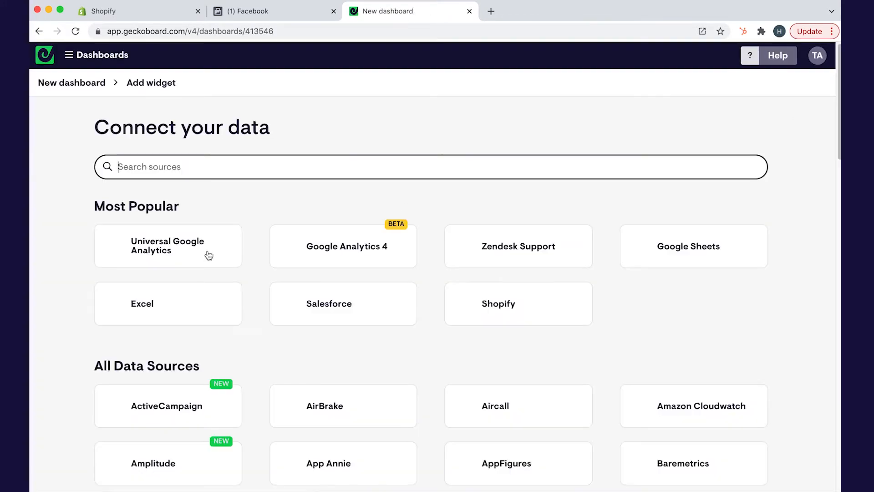
{"action": "left_click", "coordinate": [172, 250]}
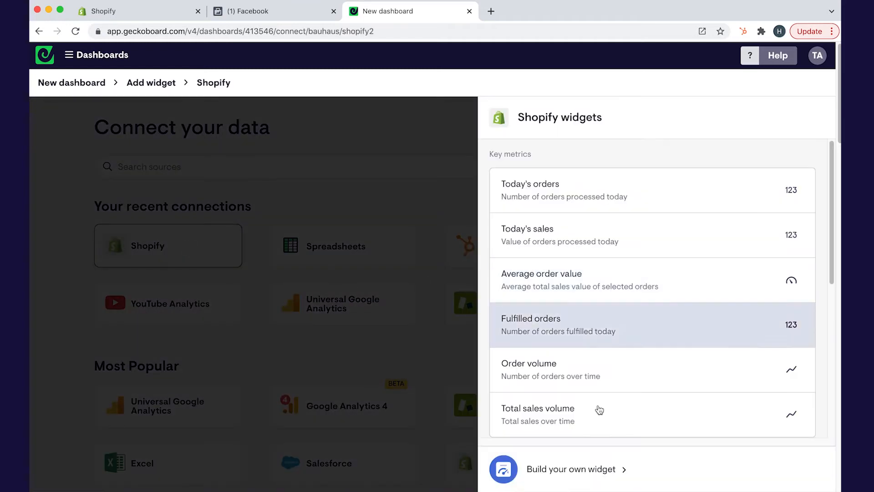
{"action": "left_click", "coordinate": [586, 371]}
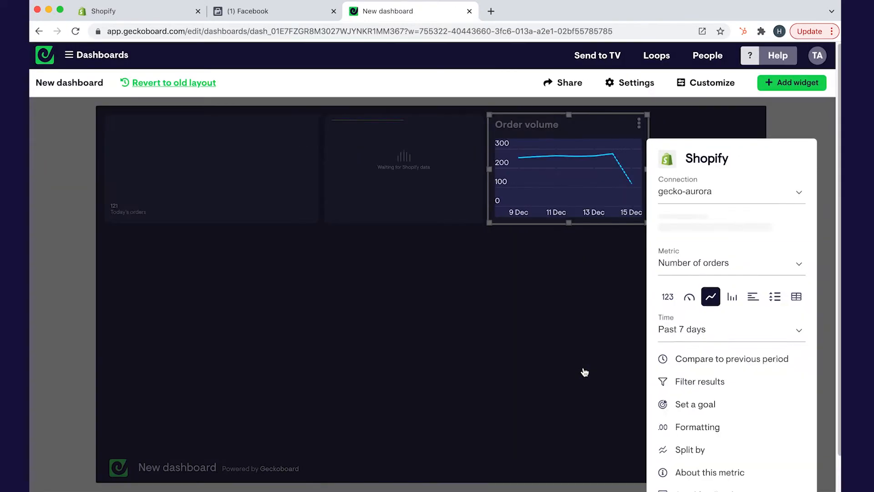
{"action": "left_click", "coordinate": [527, 315]}
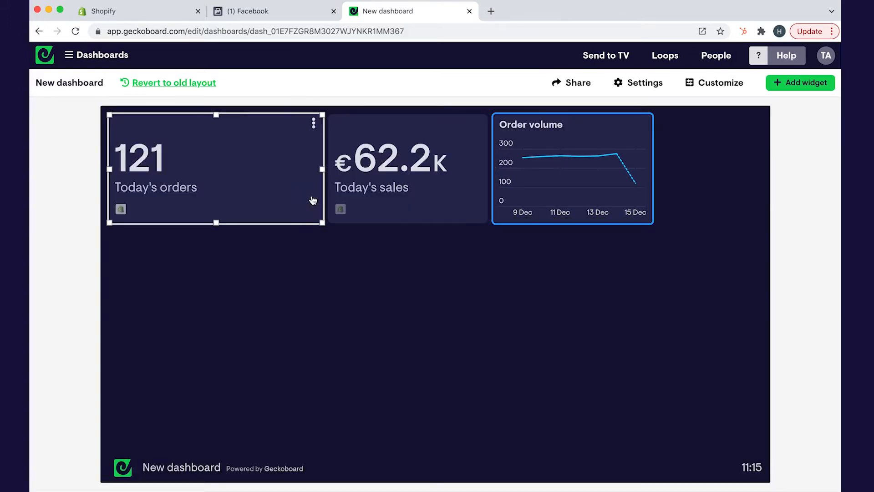
Step: Group the Today's sales widget with Today's orders and resize the group into a narrower, taller block
{"action": "left_click_drag", "start_coordinate": [427, 170], "coordinate": [201, 187]}
{"action": "left_click_drag", "start_coordinate": [322, 226], "coordinate": [248, 319]}
Step: Title the widget group Today and relabel its two numbers Sales and Orders
{"action": "left_click", "coordinate": [166, 125]}
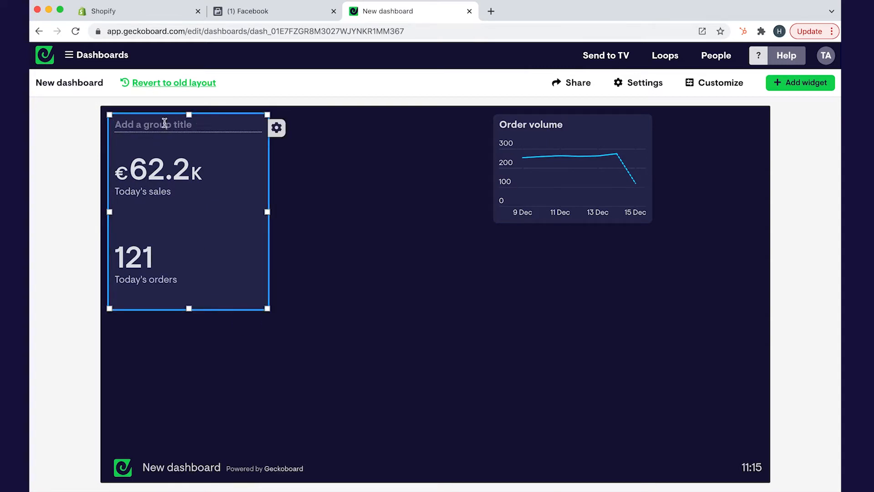
{"action": "type", "text": "Today"}
{"action": "triple_click", "coordinate": [157, 192]}
{"action": "type", "text": "Sales"}
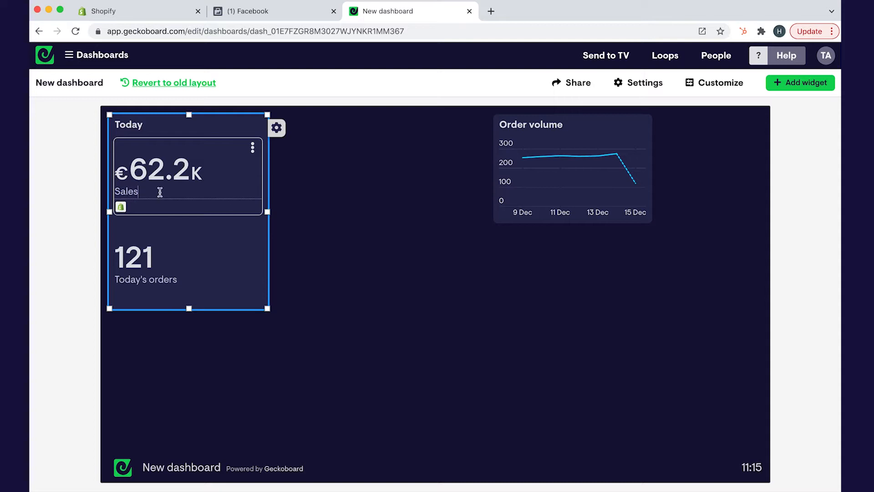
{"action": "triple_click", "coordinate": [145, 278]}
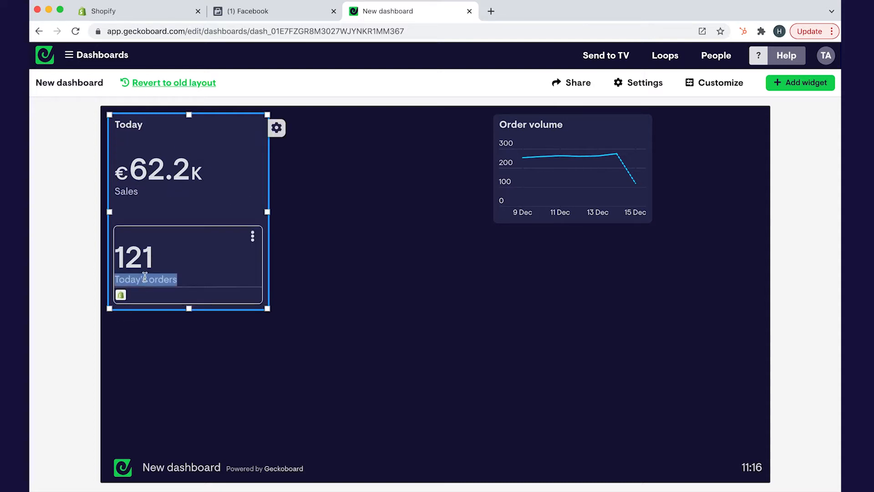
{"action": "type", "text": "Orders"}
{"action": "left_click", "coordinate": [296, 275]}
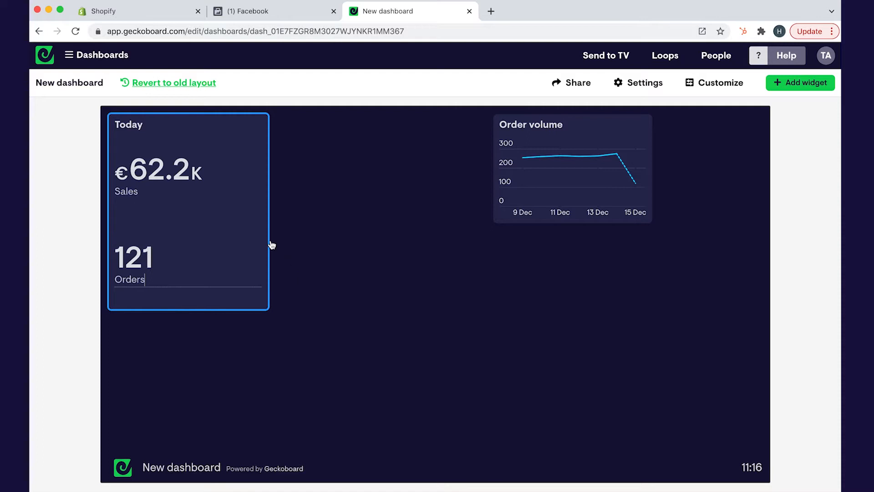
{"action": "left_click", "coordinate": [252, 245]}
{"action": "left_click", "coordinate": [253, 238]}
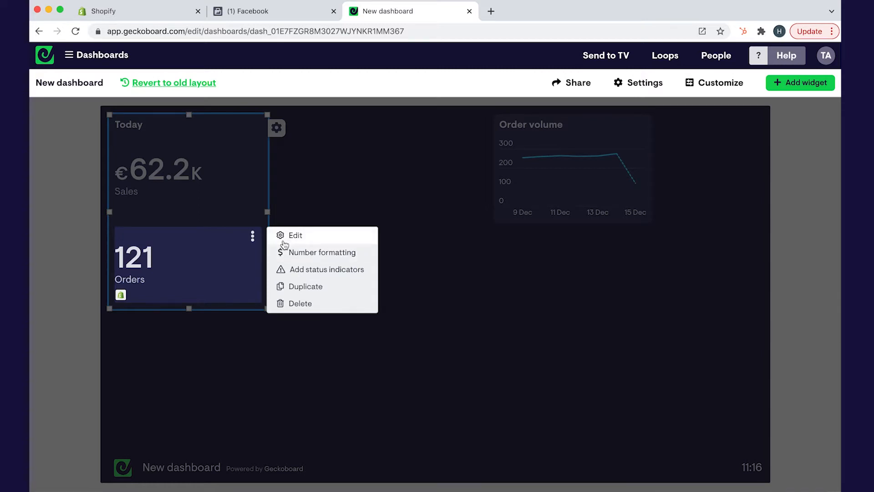
{"action": "left_click", "coordinate": [215, 190]}
Step: Set a goal of 60000 on the Sales number in the Today group
{"action": "left_click", "coordinate": [253, 147]}
{"action": "left_click", "coordinate": [293, 149]}
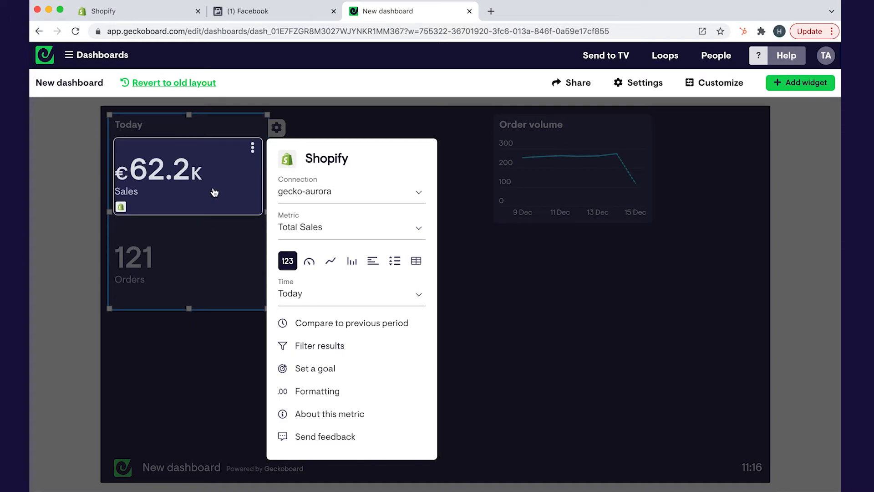
{"action": "left_click", "coordinate": [314, 370]}
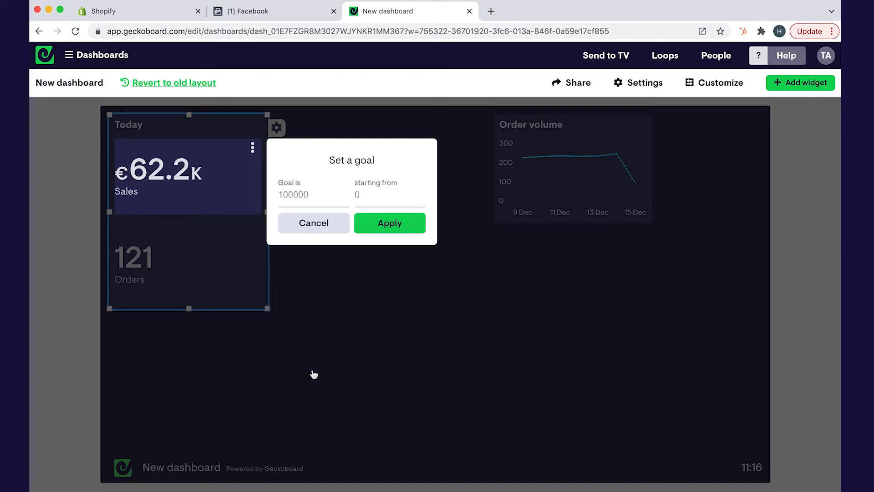
{"action": "left_click", "coordinate": [319, 196]}
{"action": "type", "text": "60000"}
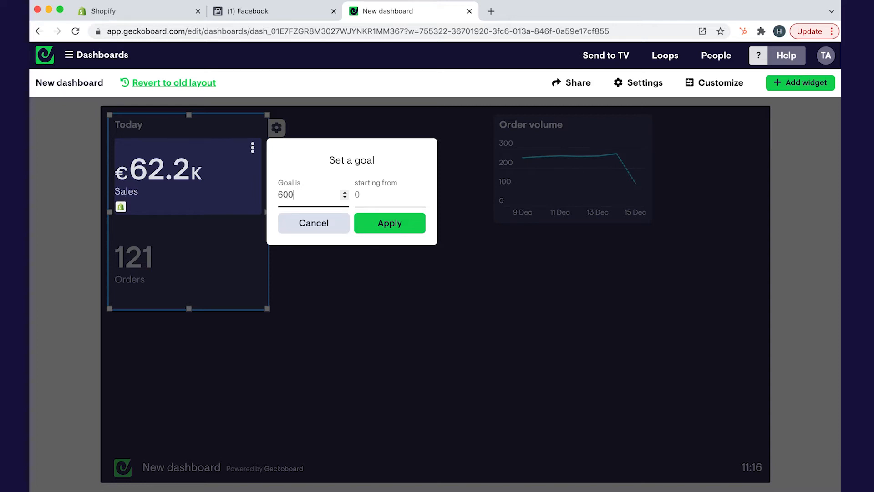
{"action": "left_click", "coordinate": [391, 222]}
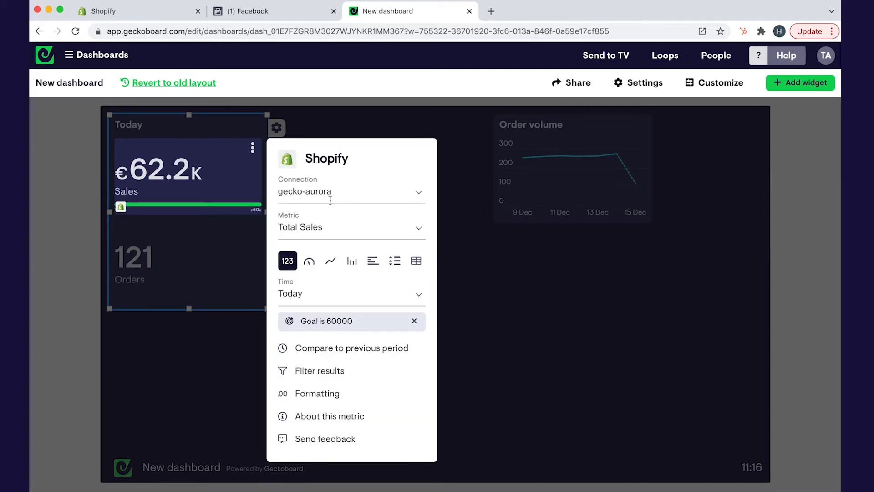
{"action": "left_click", "coordinate": [458, 220]}
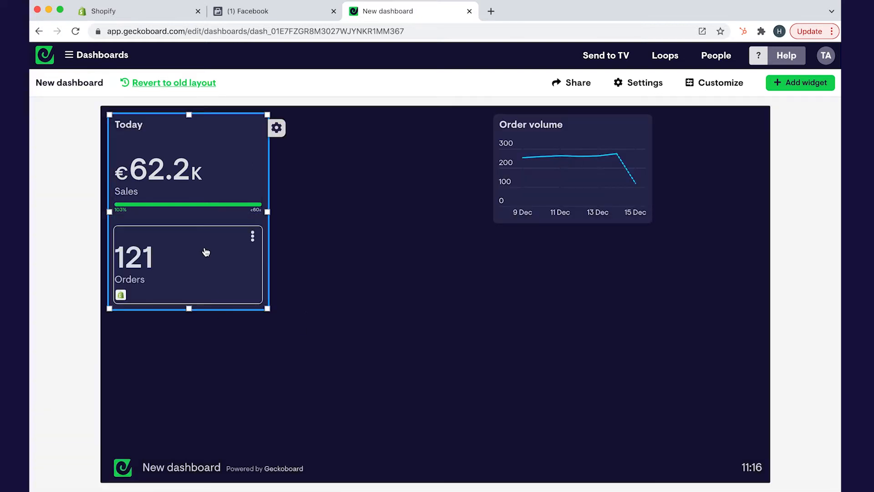
Step: Compare the Orders number in the Today group to the same day last week
{"action": "left_click", "coordinate": [253, 236]}
{"action": "left_click", "coordinate": [298, 235]}
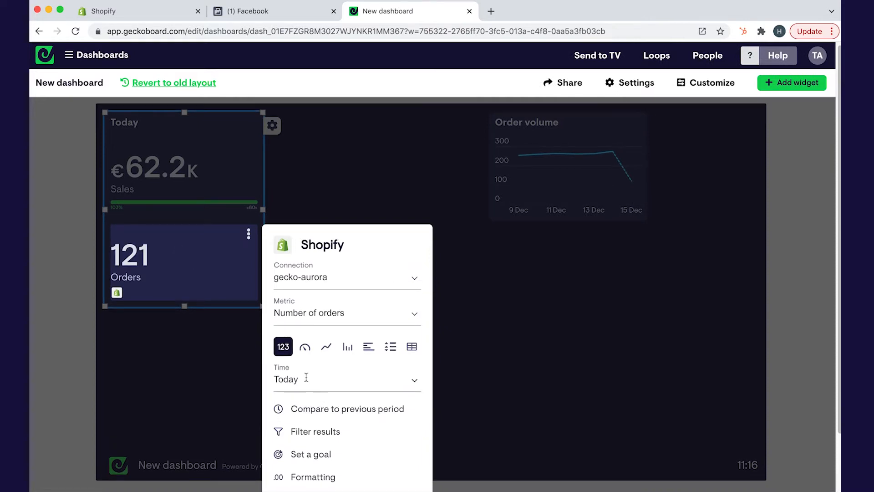
{"action": "left_click", "coordinate": [354, 409]}
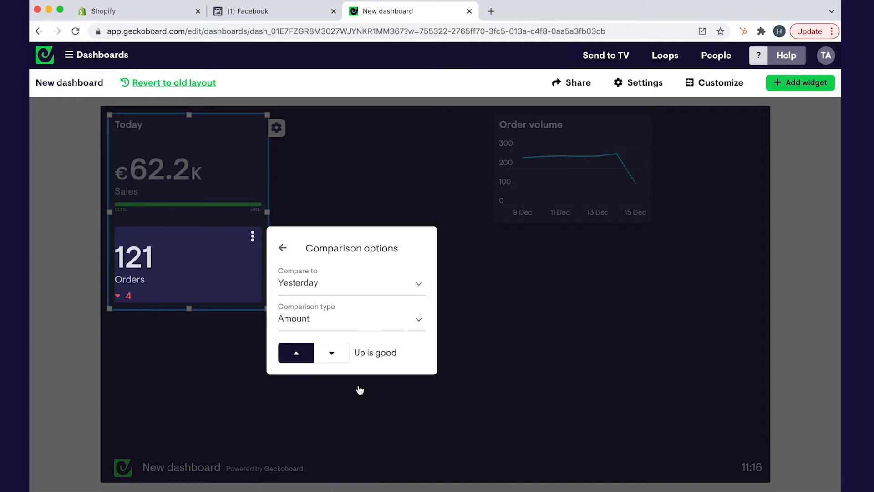
{"action": "left_click", "coordinate": [318, 281]}
{"action": "left_click", "coordinate": [319, 340]}
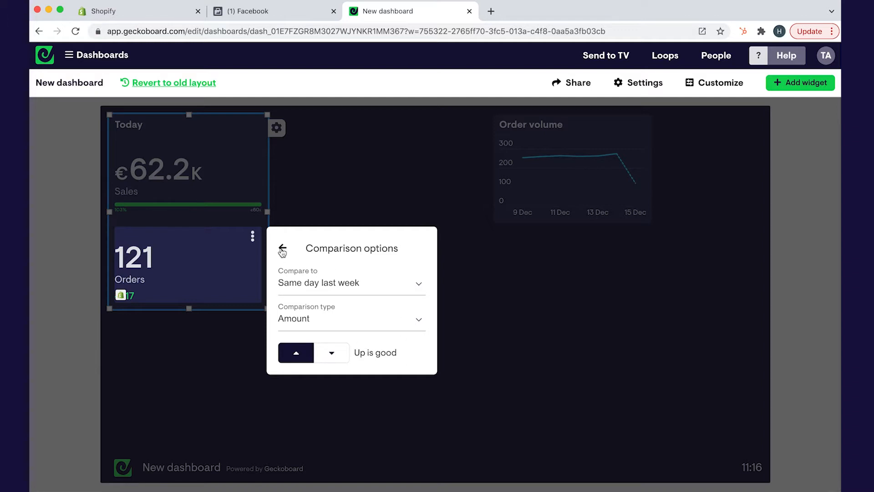
{"action": "left_click", "coordinate": [243, 373]}
{"action": "left_click", "coordinate": [463, 339]}
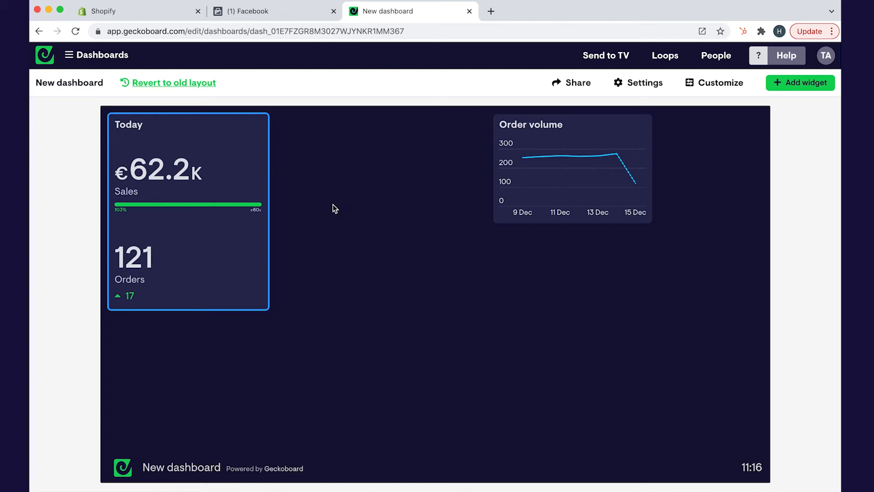
Step: Move the Order volume chart below the Today group and add the Shopify Total sales volume widget
{"action": "left_click_drag", "start_coordinate": [558, 177], "coordinate": [184, 371]}
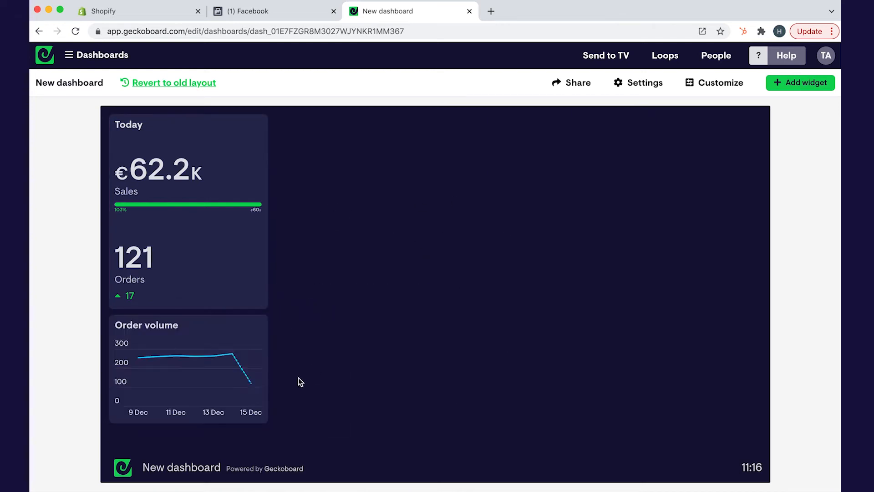
{"action": "left_click", "coordinate": [817, 83]}
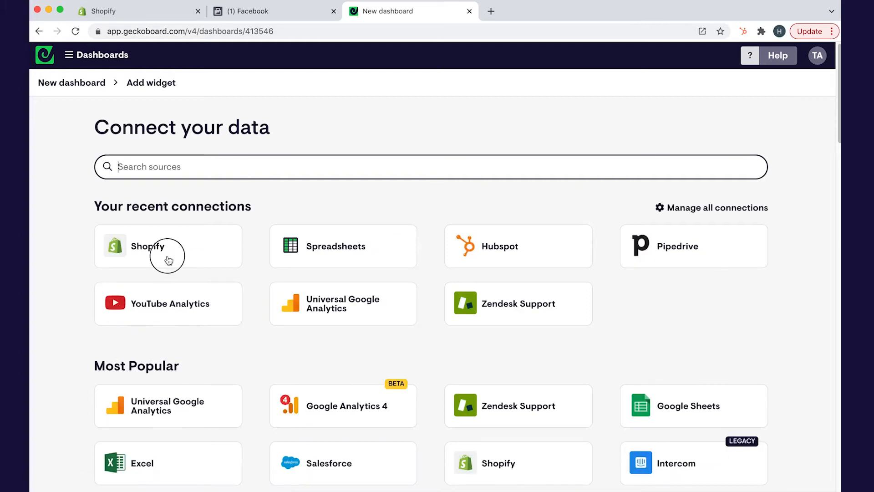
{"action": "left_click", "coordinate": [168, 259]}
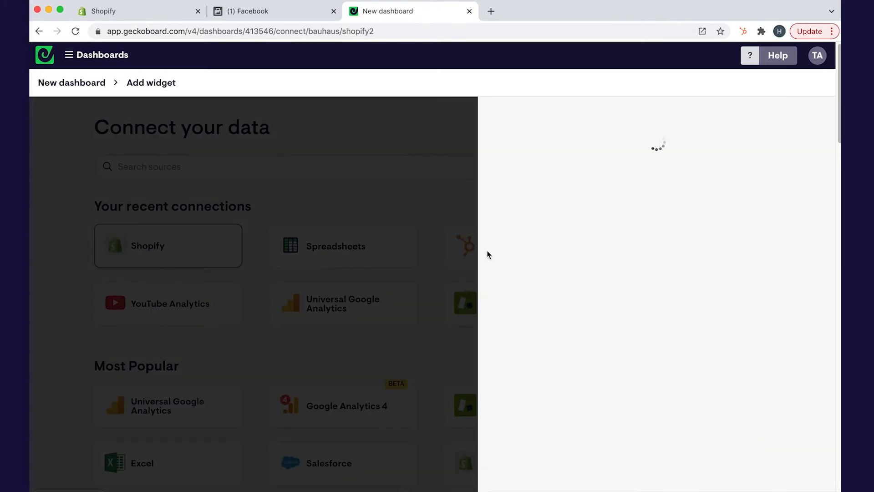
{"action": "left_click", "coordinate": [596, 411]}
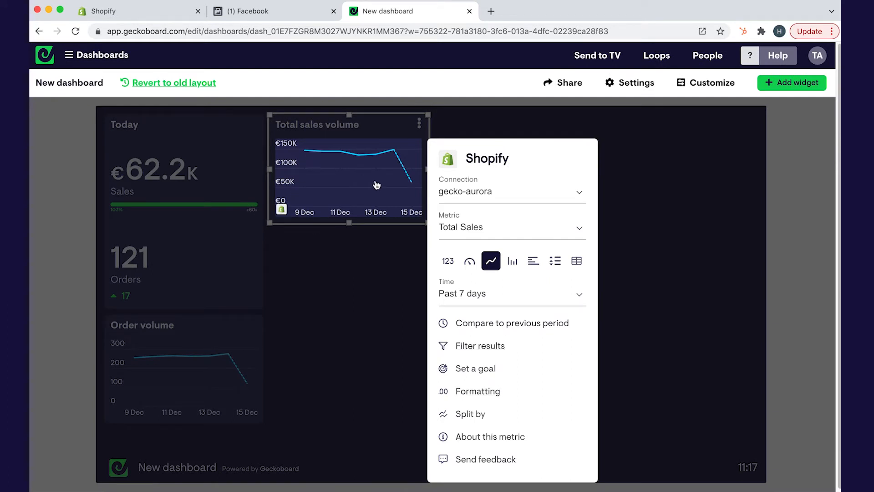
Step: Set a goal of more than 100000 on the Total sales volume chart
{"action": "left_click", "coordinate": [476, 368]}
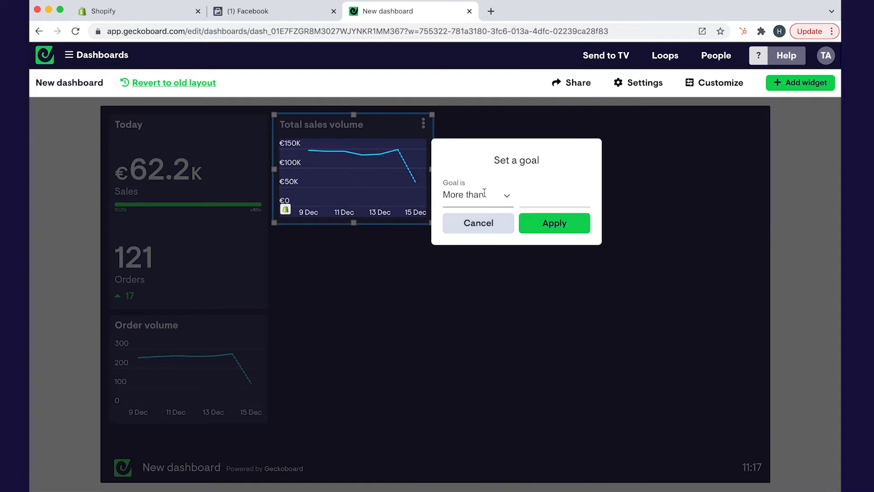
{"action": "left_click", "coordinate": [549, 202]}
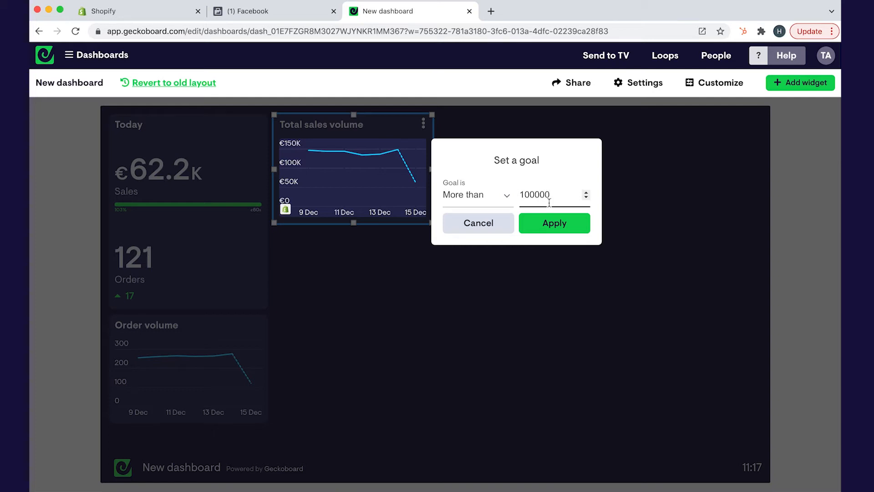
{"action": "left_click", "coordinate": [564, 222]}
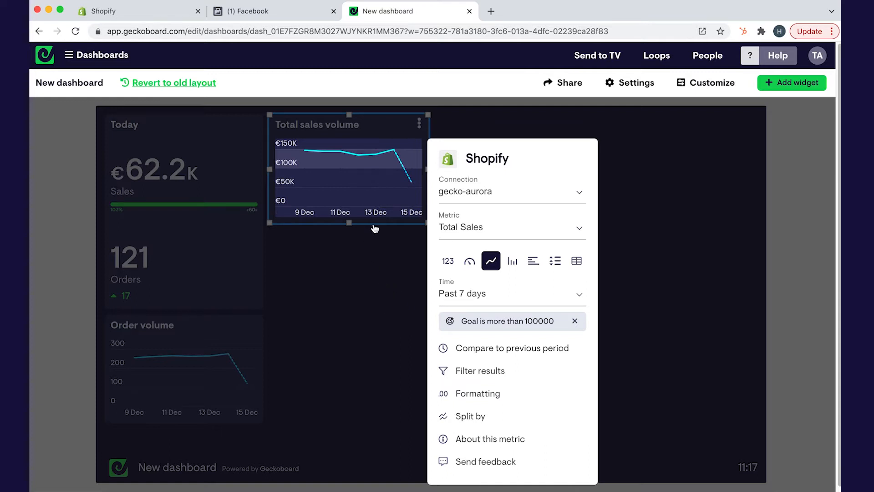
Step: Change the Total sales volume chart's time range to This month and close its settings
{"action": "left_click", "coordinate": [477, 294]}
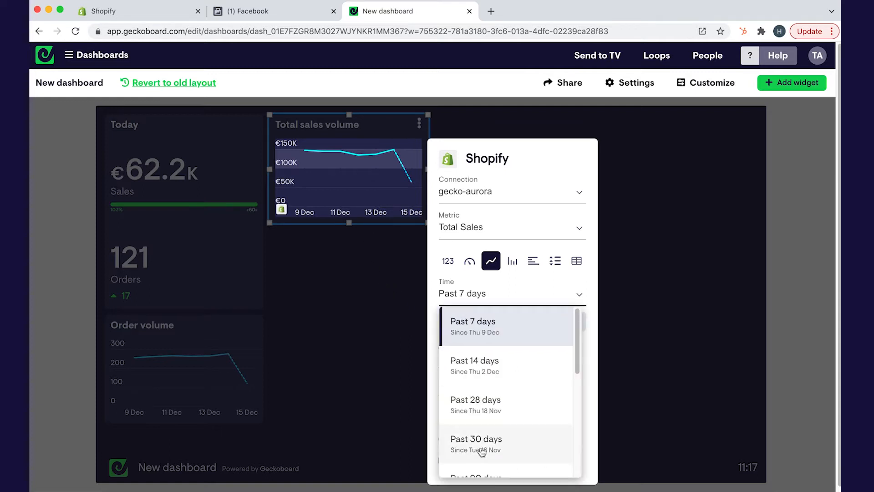
{"action": "scroll", "coordinate": [482, 451], "scroll_direction": "down", "scroll_amount": 1}
{"action": "scroll", "coordinate": [481, 452], "scroll_direction": "down", "scroll_amount": 3}
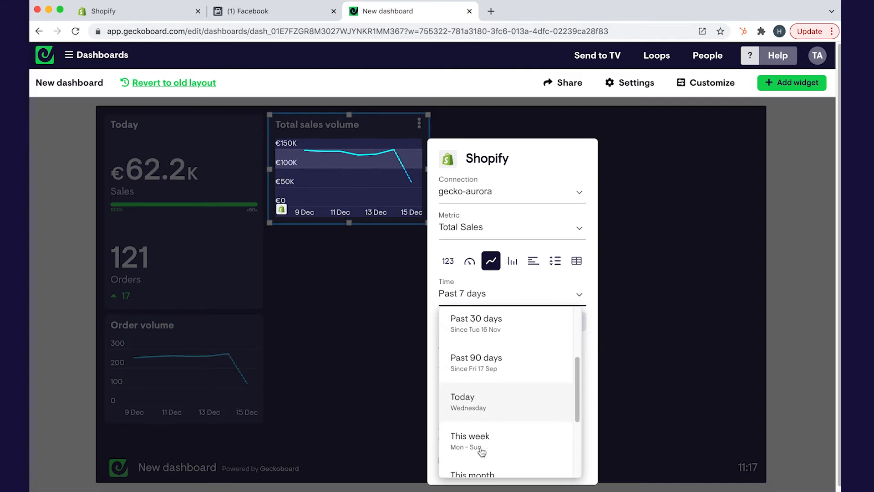
{"action": "left_click", "coordinate": [490, 464]}
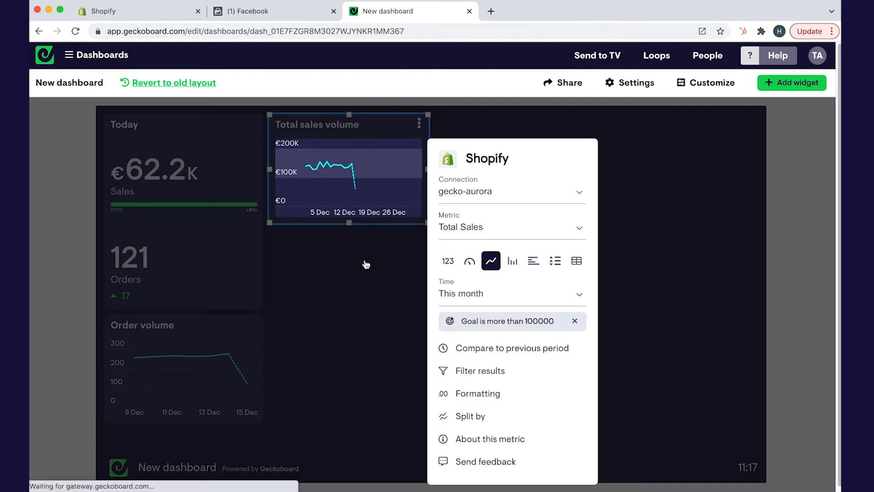
{"action": "left_click", "coordinate": [357, 354]}
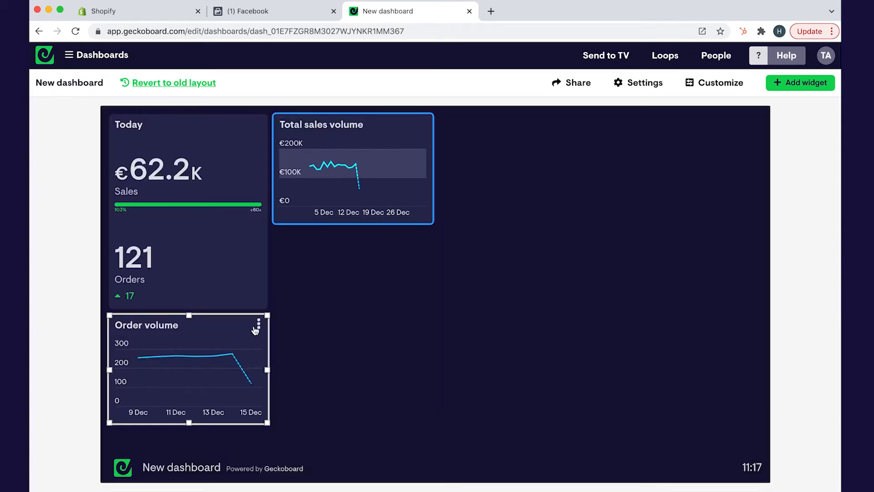
Step: Change the Order volume chart's time range to This month and close its settings
{"action": "left_click", "coordinate": [258, 324]}
{"action": "left_click", "coordinate": [290, 348]}
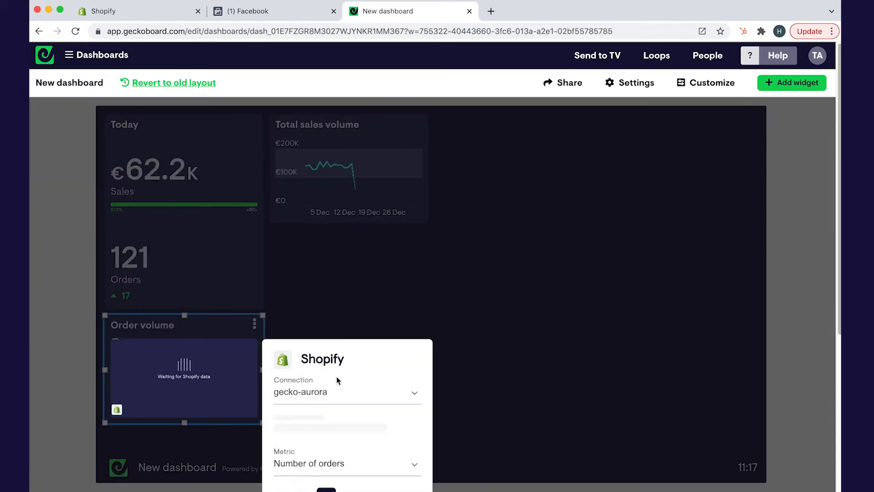
{"action": "scroll", "coordinate": [360, 378], "scroll_direction": "down", "scroll_amount": 2}
{"action": "scroll", "coordinate": [360, 419], "scroll_direction": "down", "scroll_amount": 4}
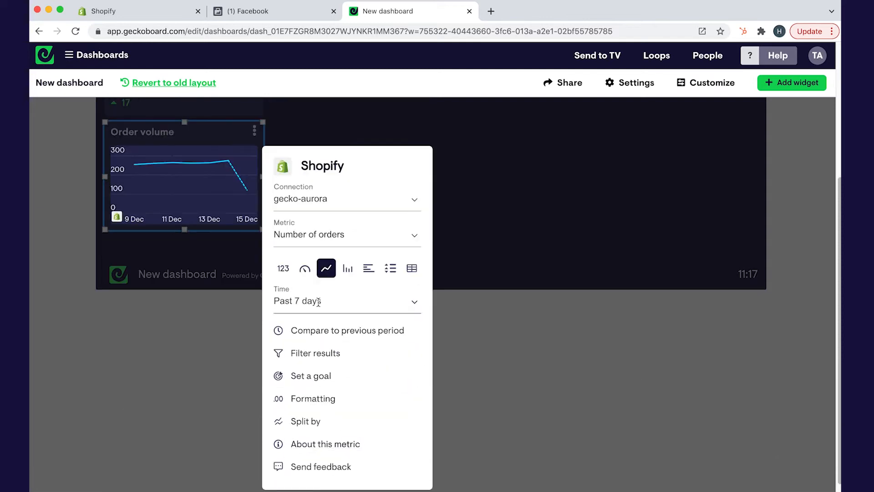
{"action": "left_click", "coordinate": [318, 302]}
{"action": "scroll", "coordinate": [333, 420], "scroll_direction": "down", "scroll_amount": 4}
{"action": "left_click", "coordinate": [326, 439]}
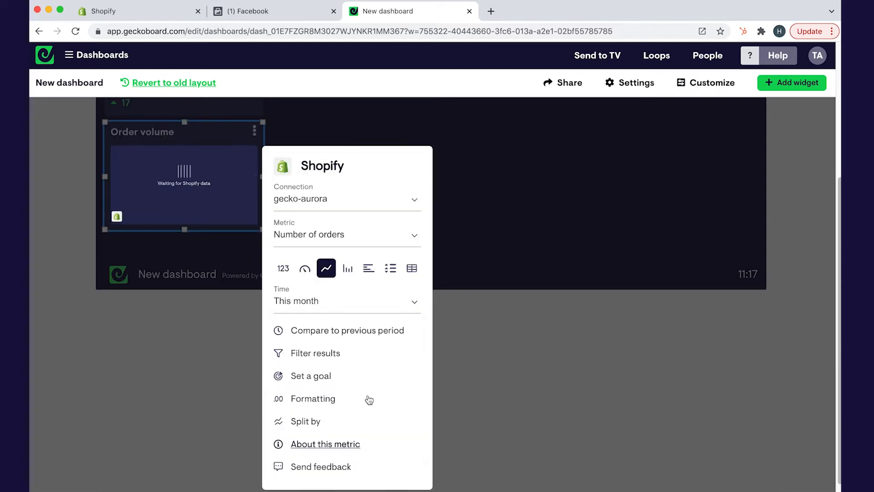
{"action": "left_click", "coordinate": [471, 229]}
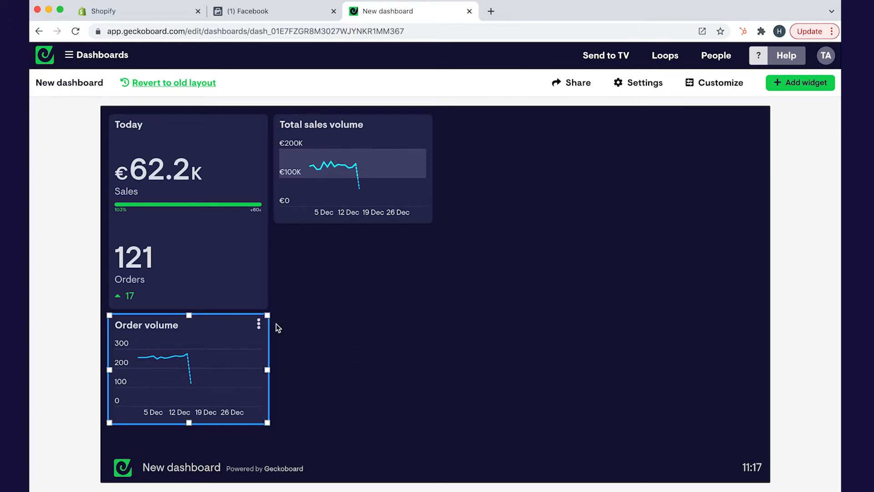
Step: Split the Order volume chart by Billing country
{"action": "left_click", "coordinate": [259, 324]}
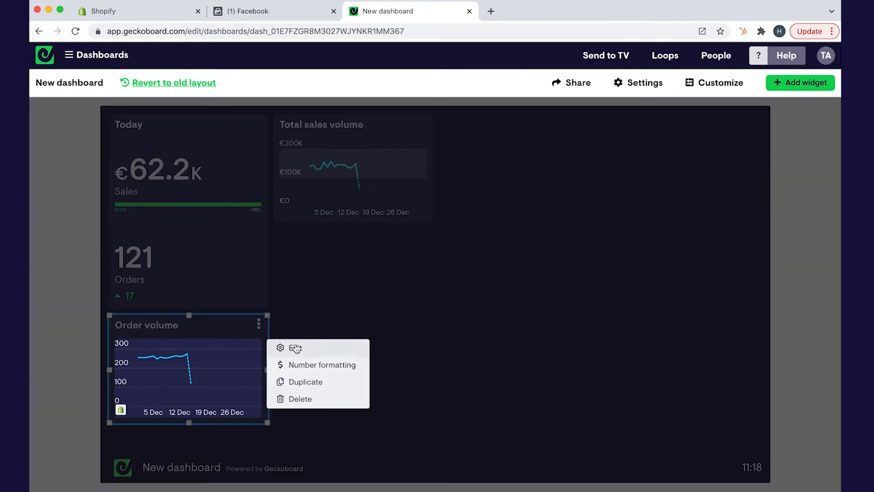
{"action": "left_click", "coordinate": [295, 347]}
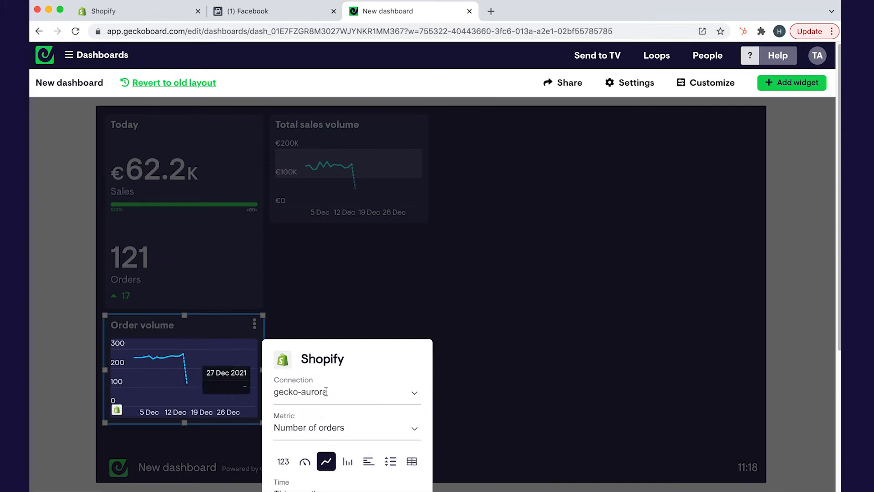
{"action": "scroll", "coordinate": [326, 390], "scroll_direction": "down", "scroll_amount": 5}
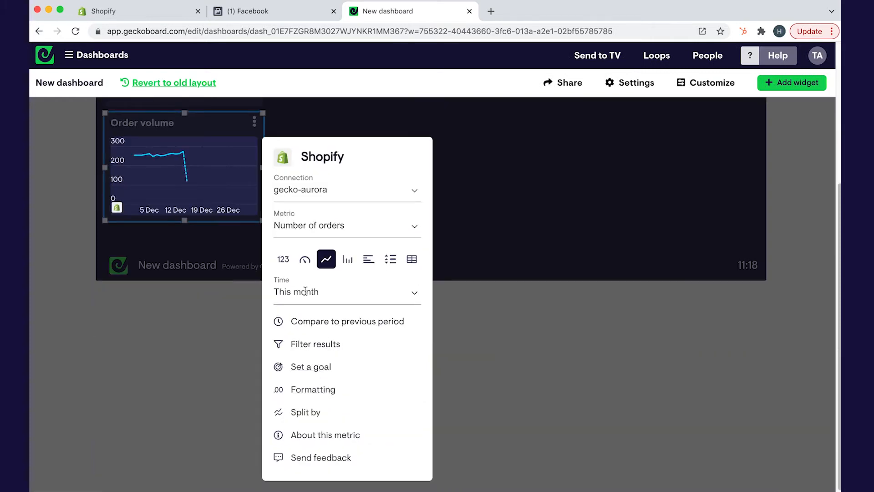
{"action": "left_click", "coordinate": [304, 417]}
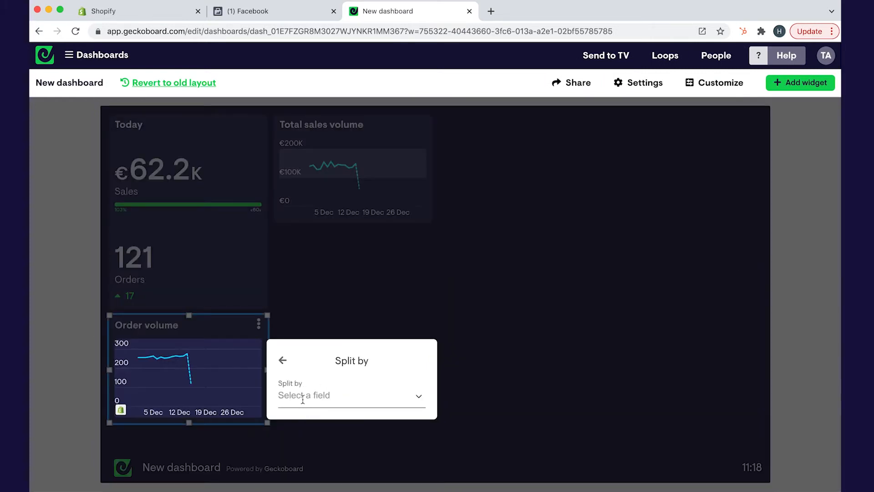
{"action": "left_click", "coordinate": [302, 400]}
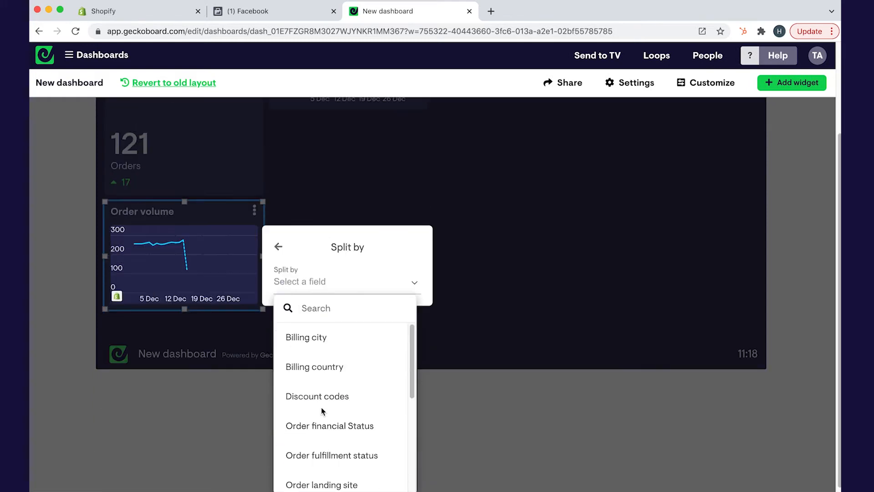
{"action": "left_click", "coordinate": [342, 362]}
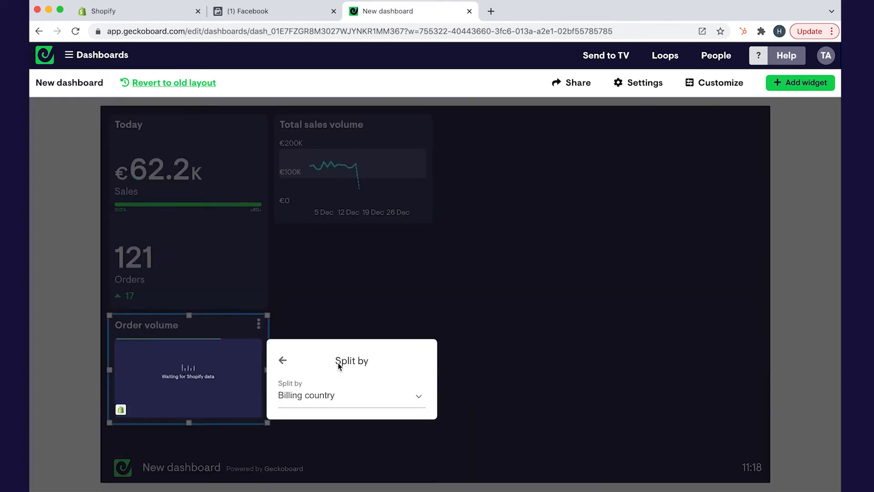
{"action": "left_click", "coordinate": [282, 362]}
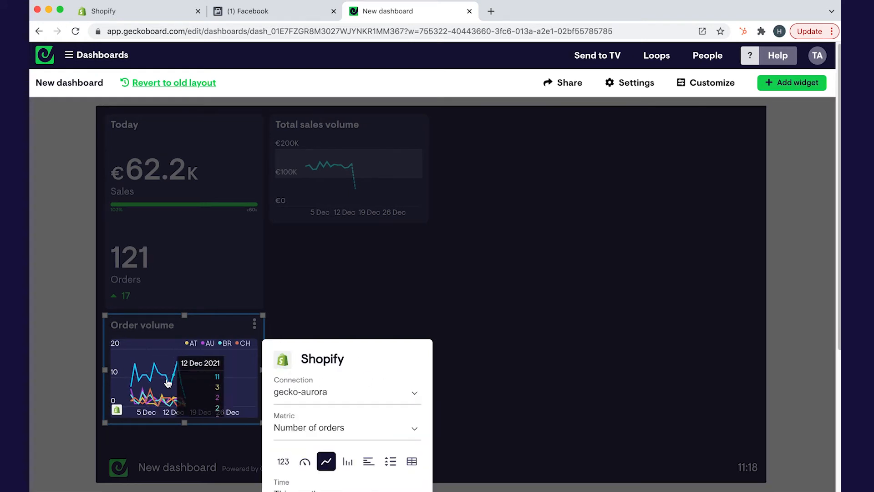
Step: Filter the Order volume chart to billing country United Kingdom or United States of America and close its settings
{"action": "scroll", "coordinate": [216, 386], "scroll_direction": "down", "scroll_amount": 5}
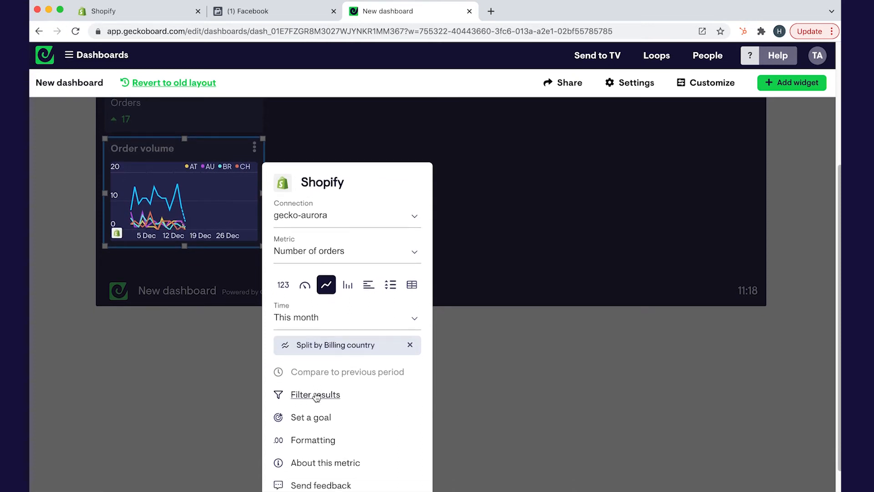
{"action": "left_click", "coordinate": [317, 395]}
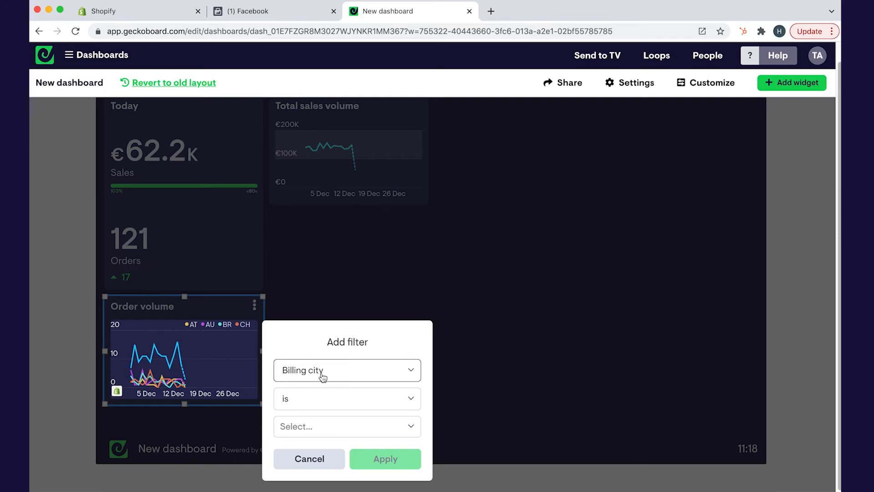
{"action": "left_click", "coordinate": [322, 320]}
{"action": "left_click", "coordinate": [331, 229]}
{"action": "left_click", "coordinate": [316, 426]}
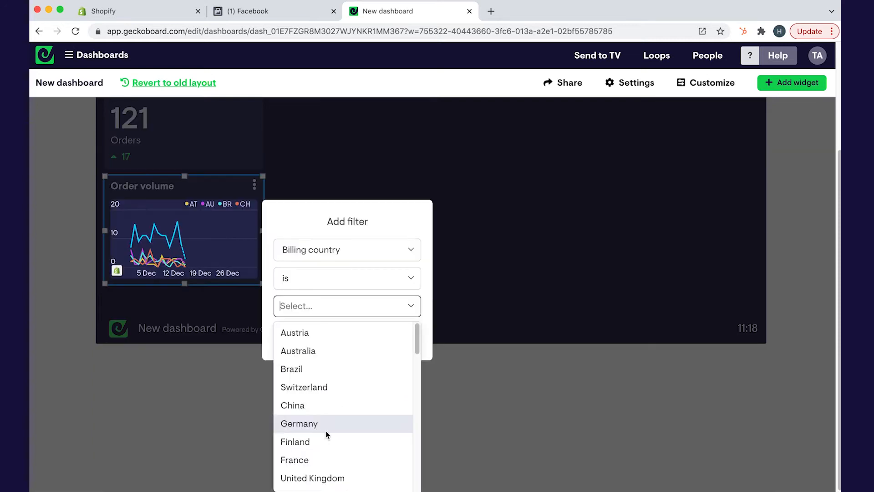
{"action": "scroll", "coordinate": [332, 443], "scroll_direction": "down", "scroll_amount": 2}
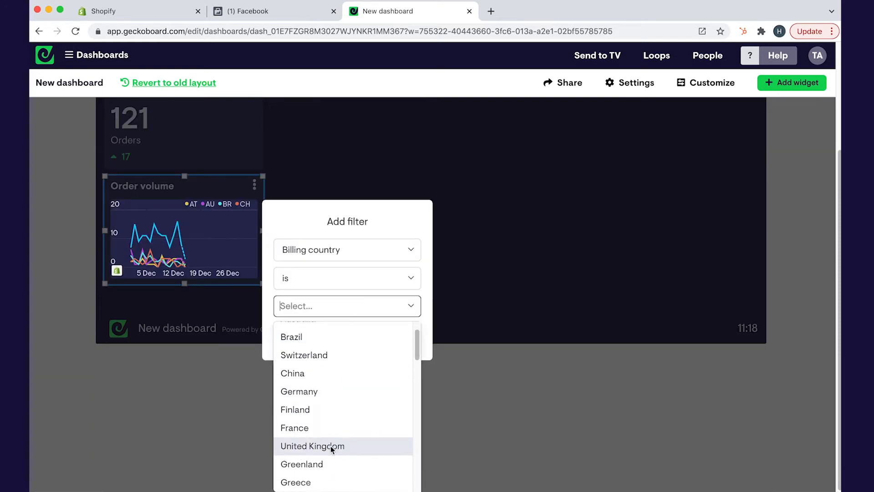
{"action": "left_click", "coordinate": [331, 446]}
{"action": "scroll", "coordinate": [346, 444], "scroll_direction": "down", "scroll_amount": 5}
{"action": "scroll", "coordinate": [346, 444], "scroll_direction": "down", "scroll_amount": 3}
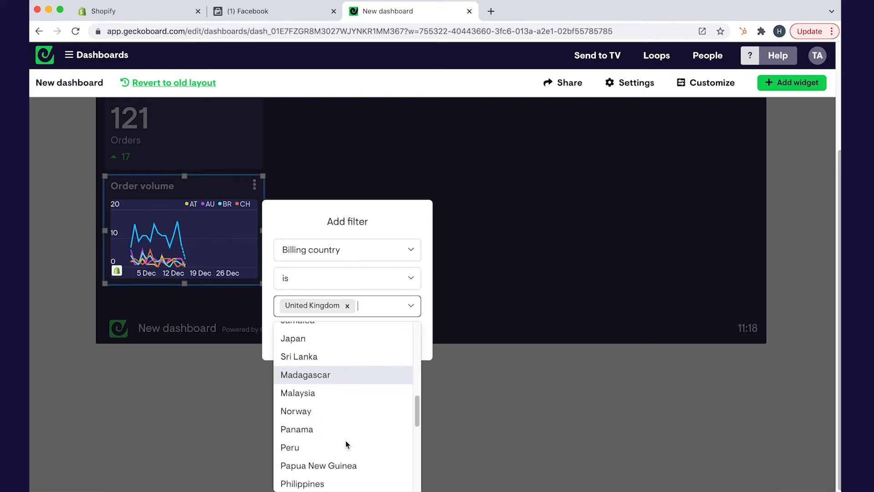
{"action": "scroll", "coordinate": [346, 444], "scroll_direction": "down", "scroll_amount": 5}
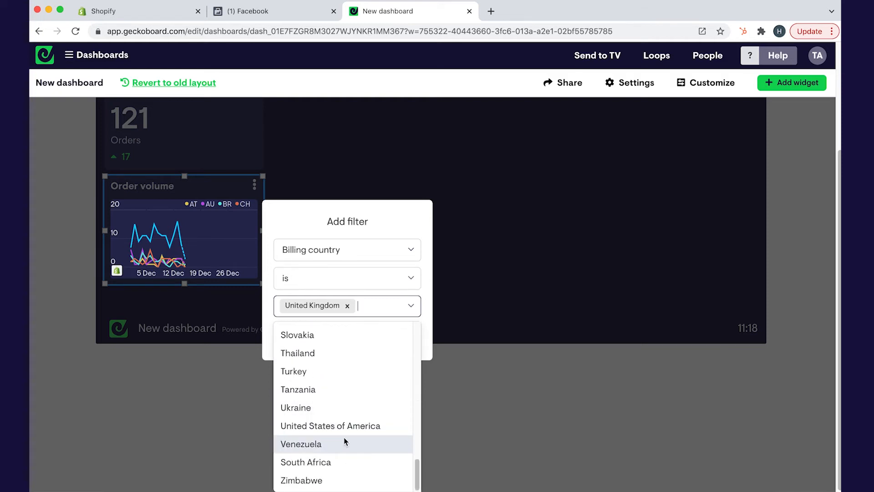
{"action": "left_click", "coordinate": [337, 421]}
{"action": "scroll", "coordinate": [429, 288], "scroll_direction": "up", "scroll_amount": 3}
{"action": "left_click", "coordinate": [392, 465]}
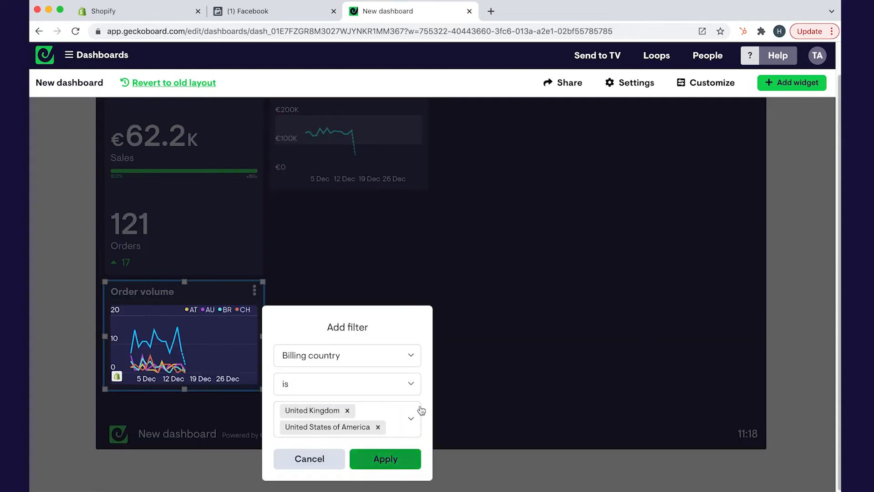
{"action": "left_click", "coordinate": [384, 273]}
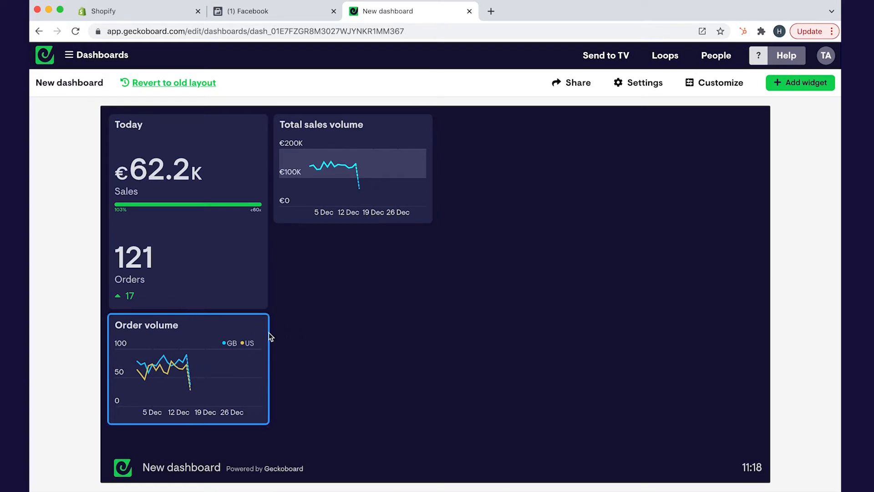
Step: Arrange Total sales volume beside Order volume along the dashboard's lower edge and stretch the Today group down to meet them
{"action": "left_click_drag", "start_coordinate": [353, 176], "coordinate": [346, 377]}
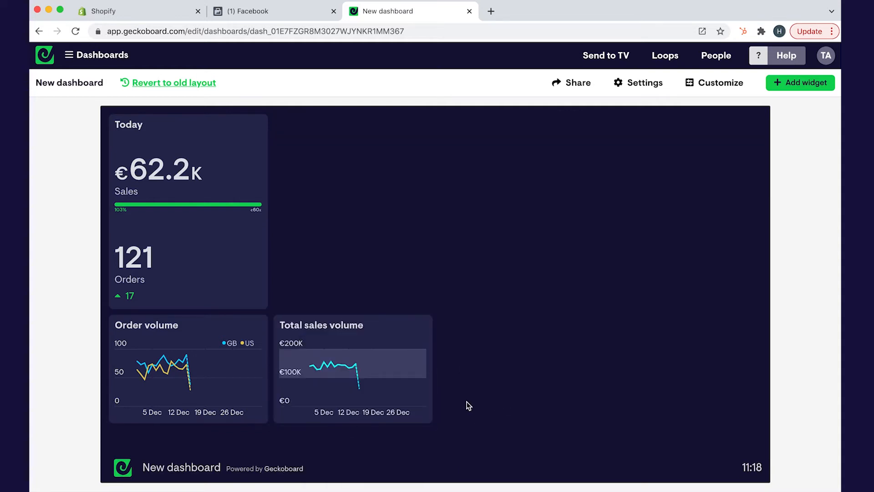
{"action": "left_click_drag", "start_coordinate": [264, 417], "coordinate": [336, 433]}
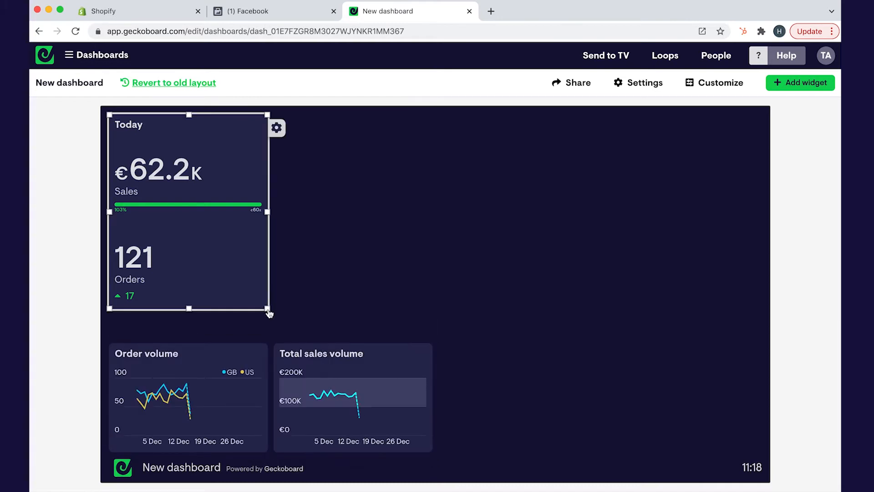
{"action": "left_click_drag", "start_coordinate": [264, 325], "coordinate": [266, 336]}
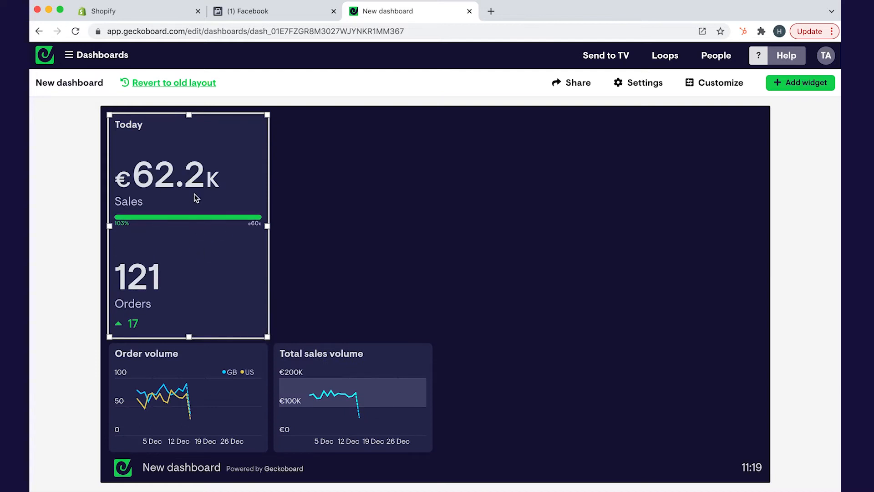
Step: Add the Shopify Average order value gauge to the dashboard and close its settings
{"action": "left_click", "coordinate": [791, 84]}
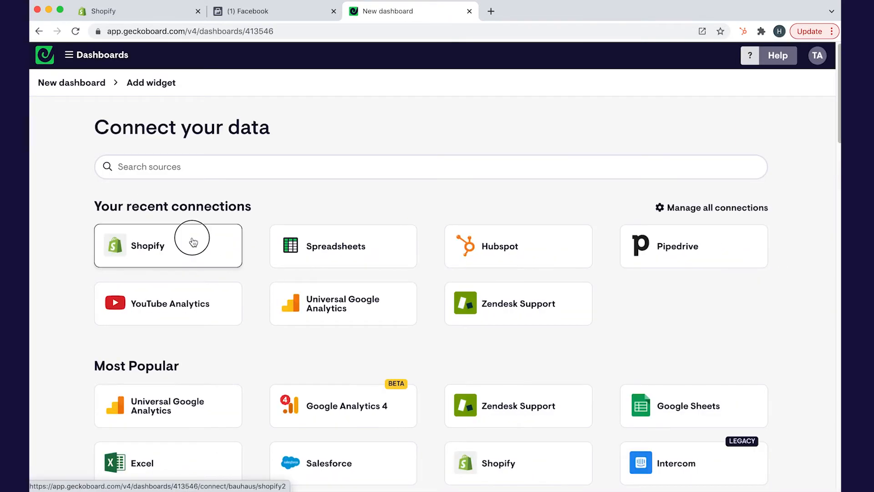
{"action": "left_click", "coordinate": [192, 242]}
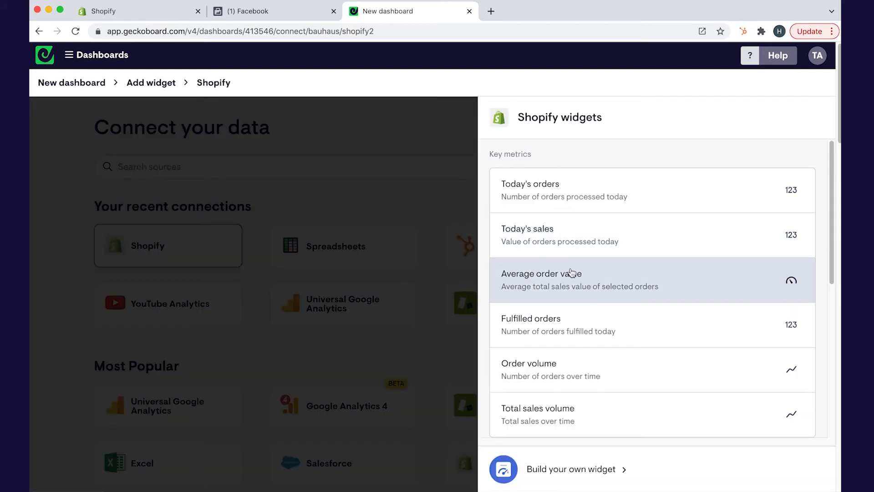
{"action": "left_click", "coordinate": [624, 283]}
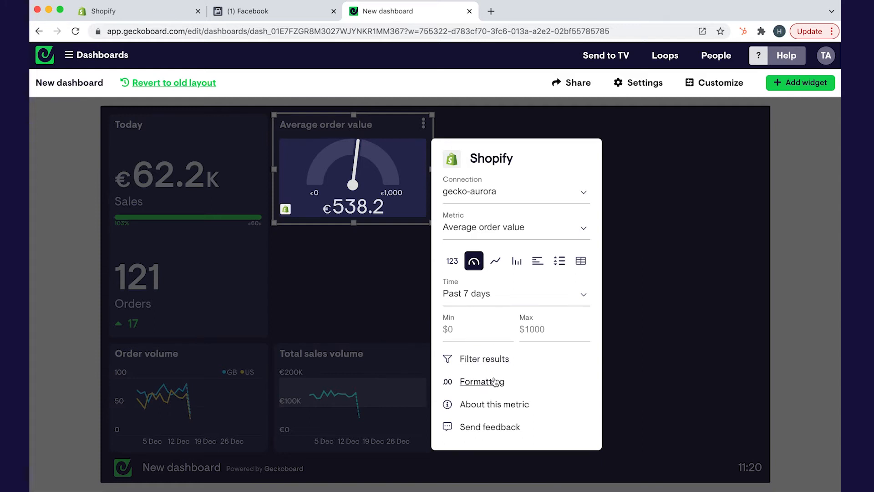
{"action": "left_click", "coordinate": [423, 123]}
Step: Add status indicators to the Average order value gauge, with Success at or above one threshold and Warning at or below a lower one
{"action": "left_click", "coordinate": [423, 123]}
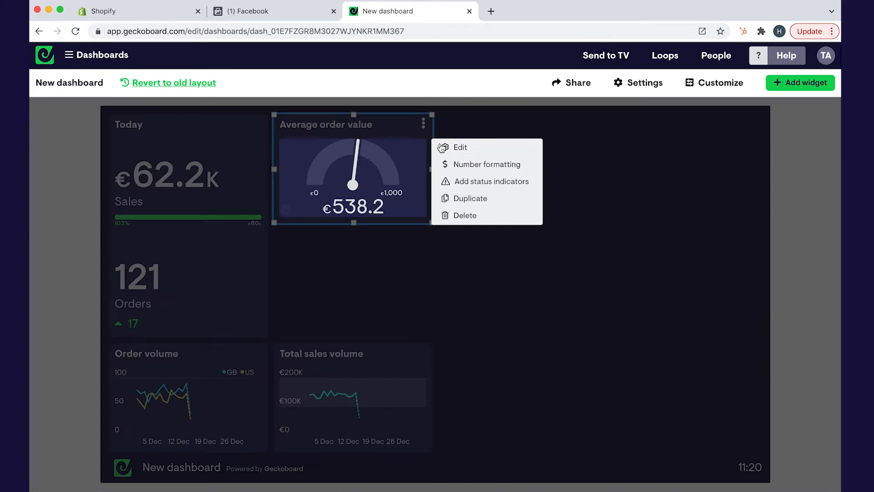
{"action": "left_click", "coordinate": [457, 182]}
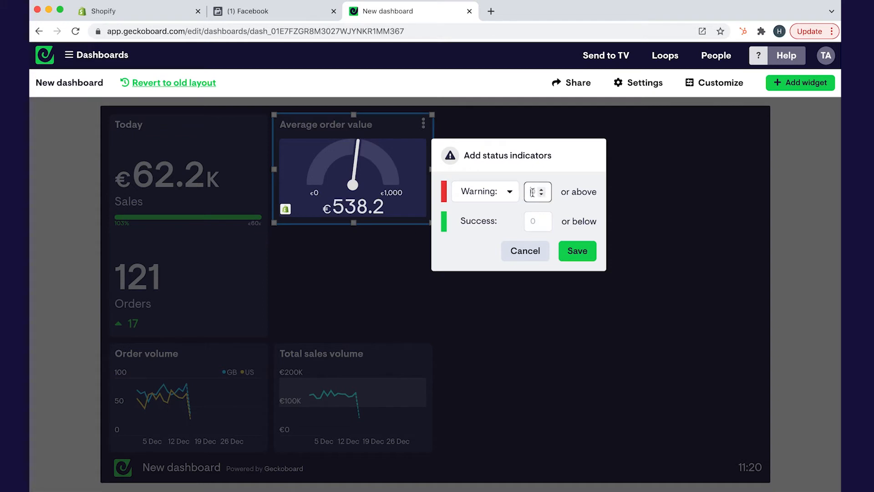
{"action": "left_click", "coordinate": [497, 200]}
{"action": "left_click", "coordinate": [494, 205]}
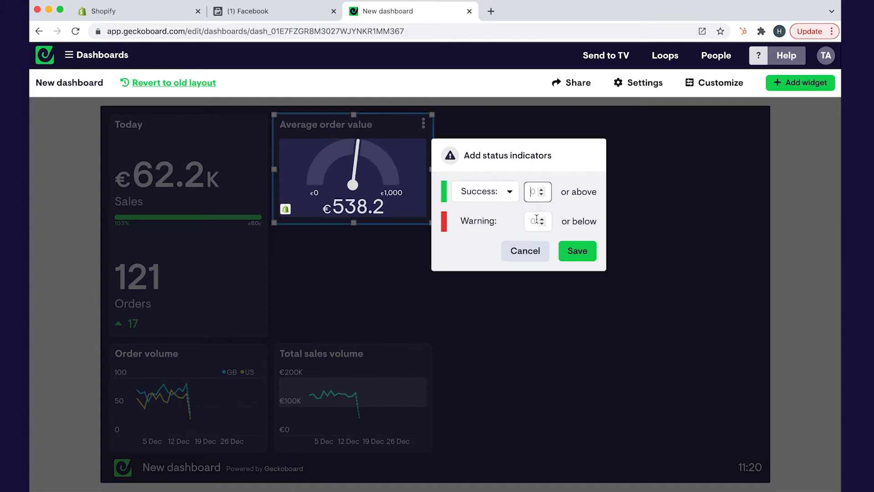
{"action": "left_click", "coordinate": [532, 222]}
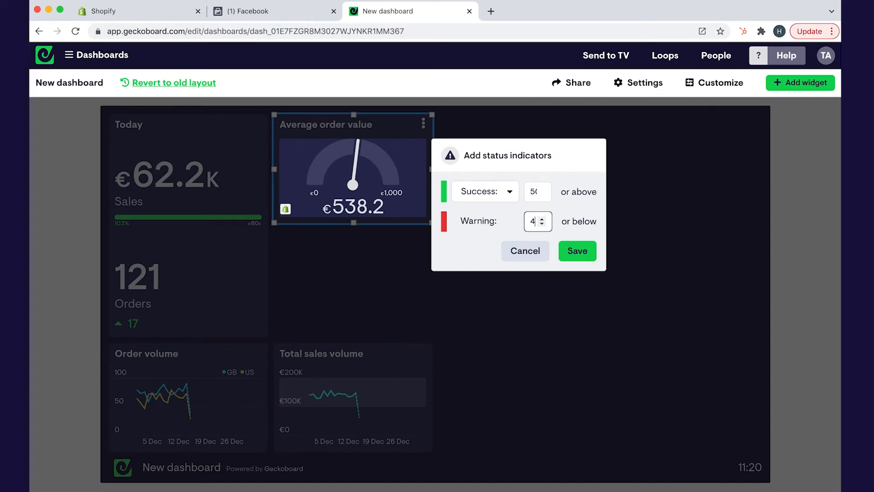
{"action": "left_click", "coordinate": [576, 249]}
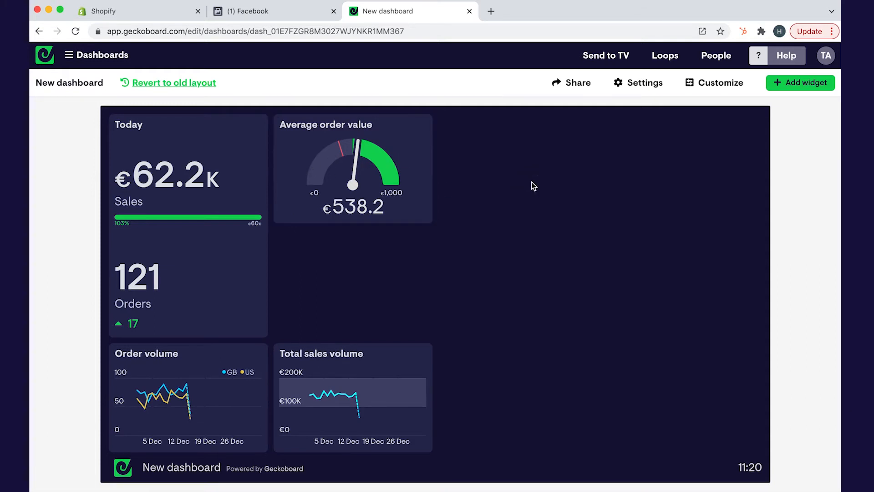
Step: Add the Shopify Sales by traffic referrer list to the dashboard and close its settings
{"action": "left_click", "coordinate": [778, 85]}
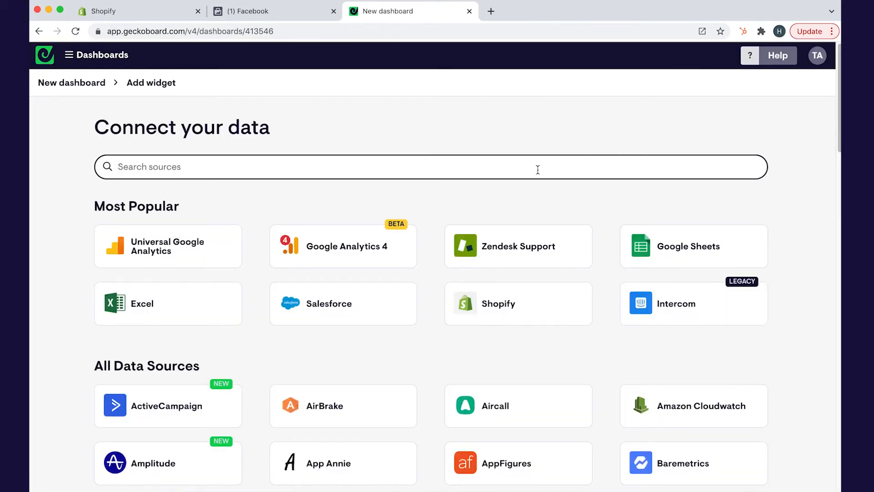
{"action": "type", "text": "sho"}
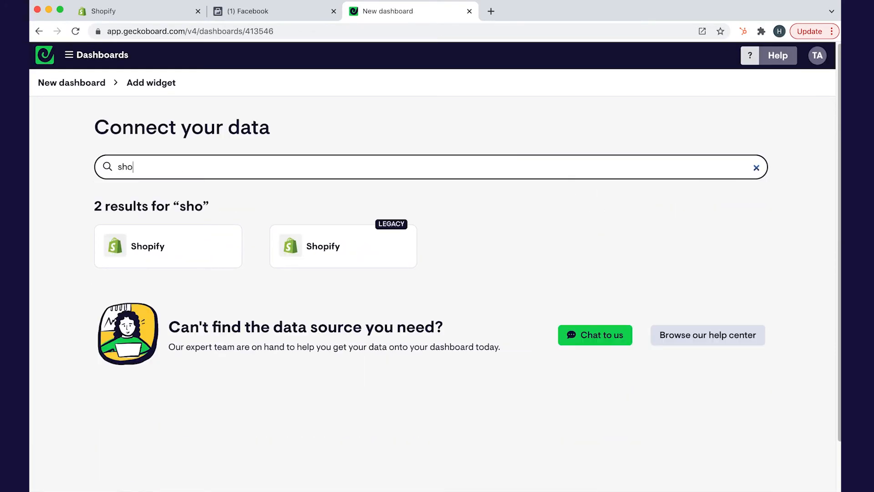
{"action": "left_click", "coordinate": [178, 246]}
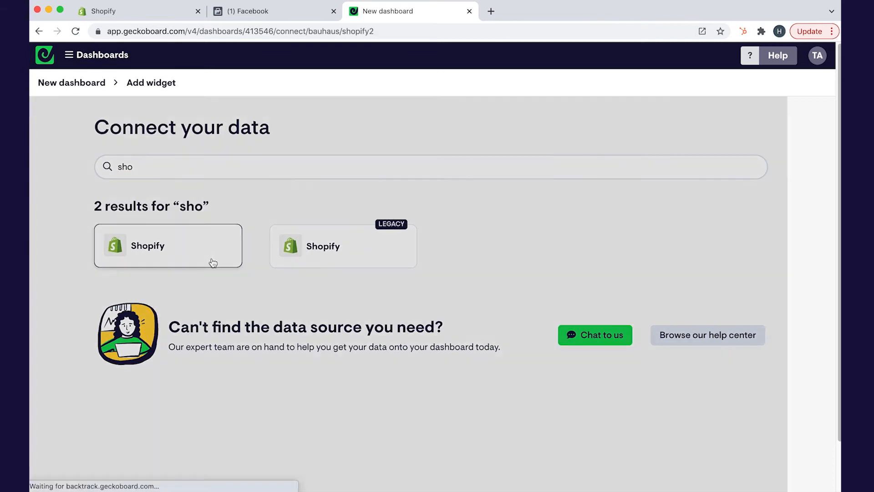
{"action": "scroll", "coordinate": [550, 215], "scroll_direction": "down", "scroll_amount": 5}
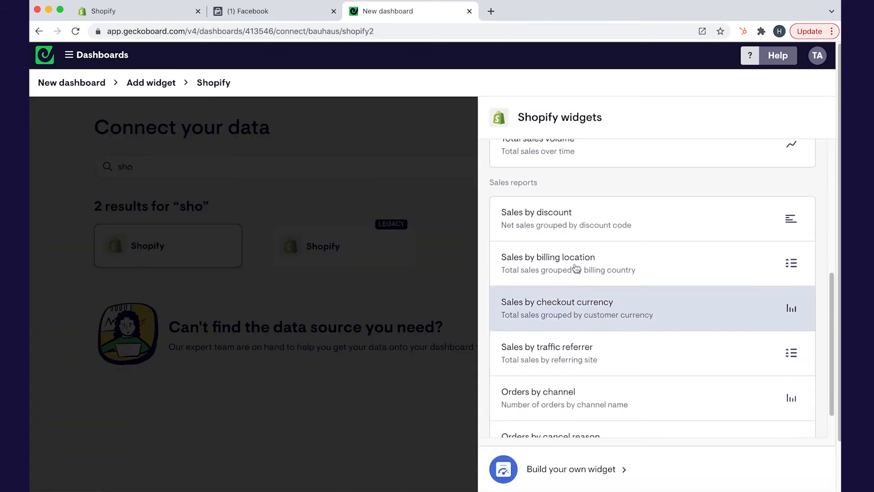
{"action": "scroll", "coordinate": [596, 390], "scroll_direction": "down", "scroll_amount": 1}
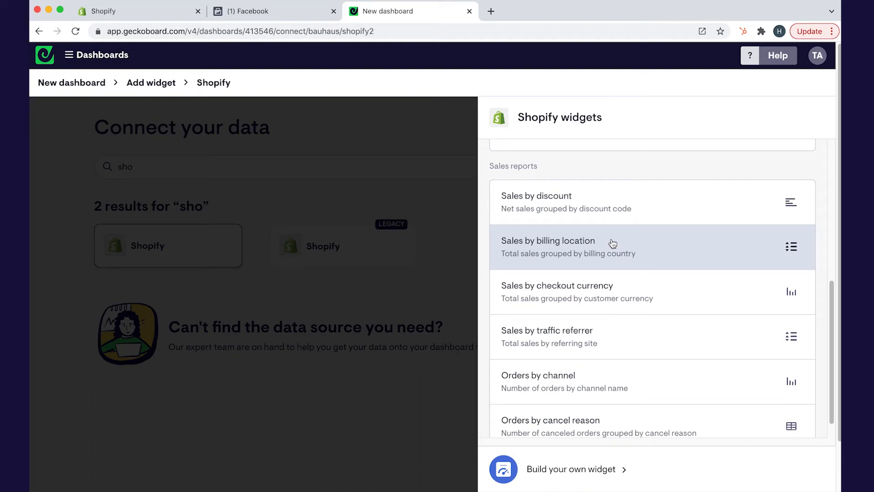
{"action": "left_click", "coordinate": [599, 346]}
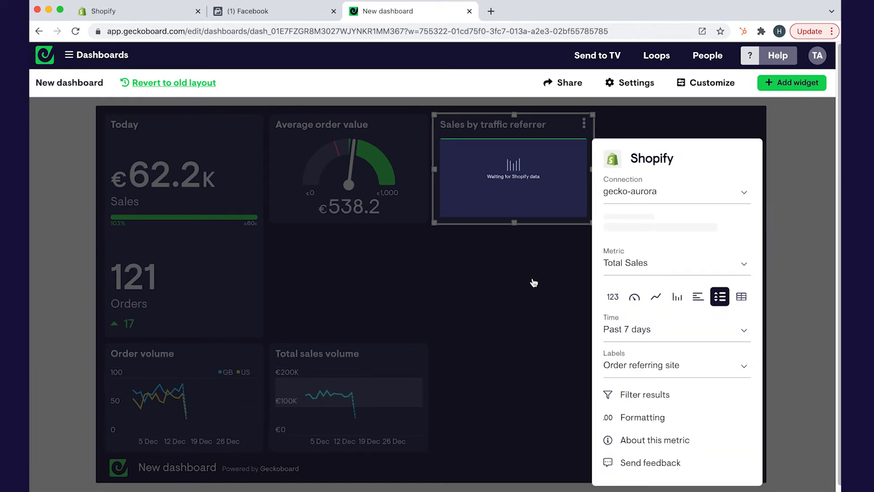
{"action": "left_click", "coordinate": [535, 280]}
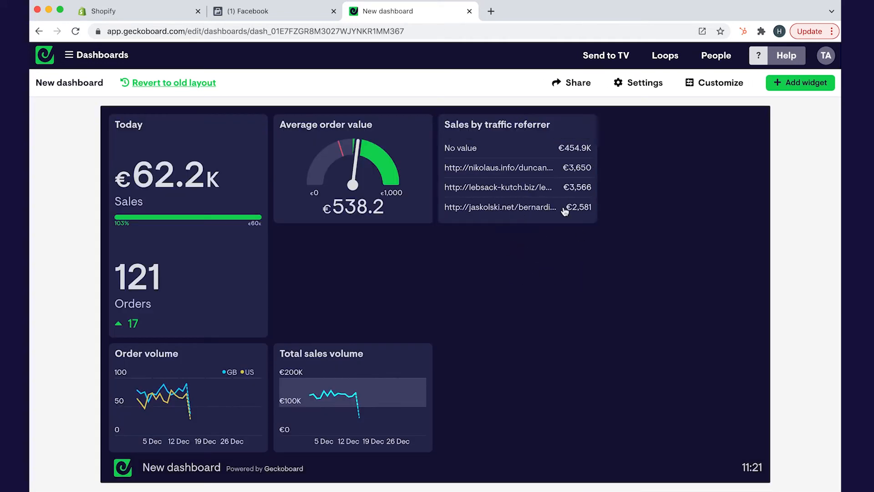
Step: Add the Shopify Orders by cancel reason table to the dashboard
{"action": "left_click", "coordinate": [778, 87]}
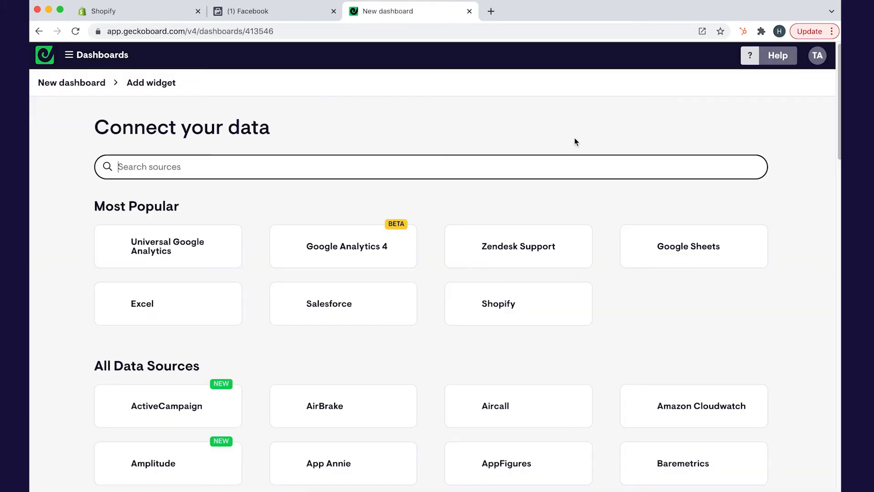
{"action": "type", "text": "sh"}
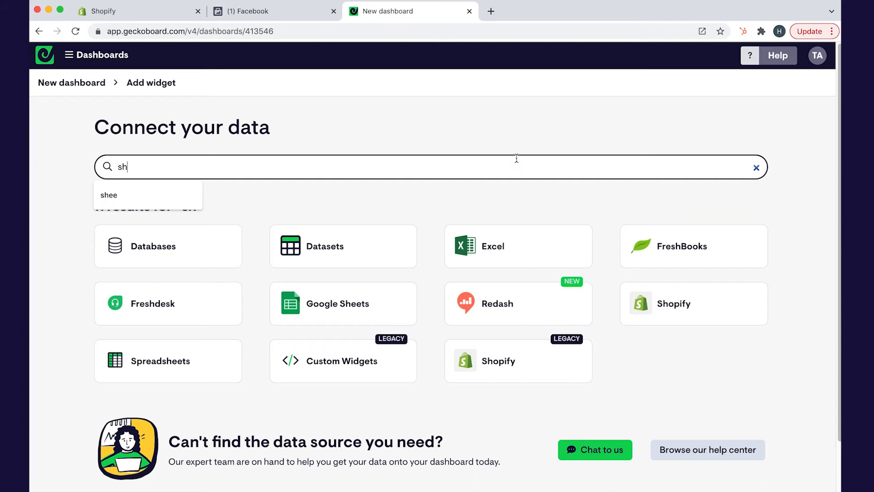
{"action": "key", "text": "BackSpace"}
{"action": "key", "text": "BackSpace"}
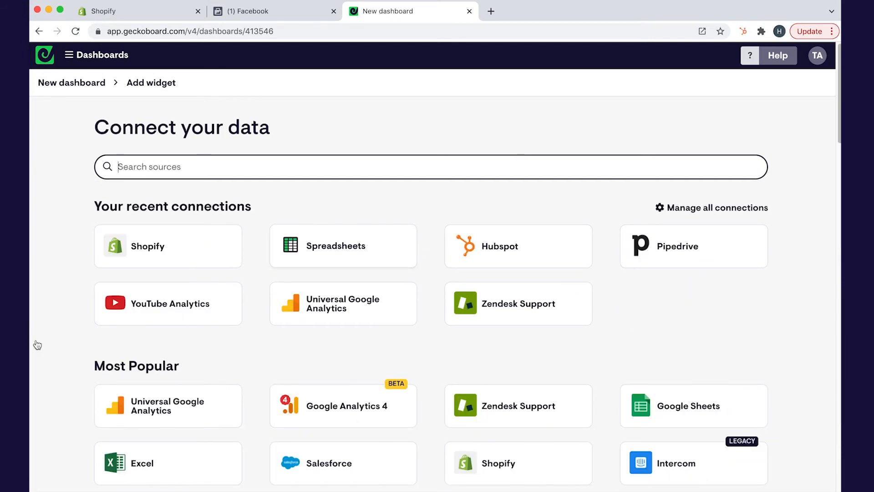
{"action": "left_click", "coordinate": [132, 250]}
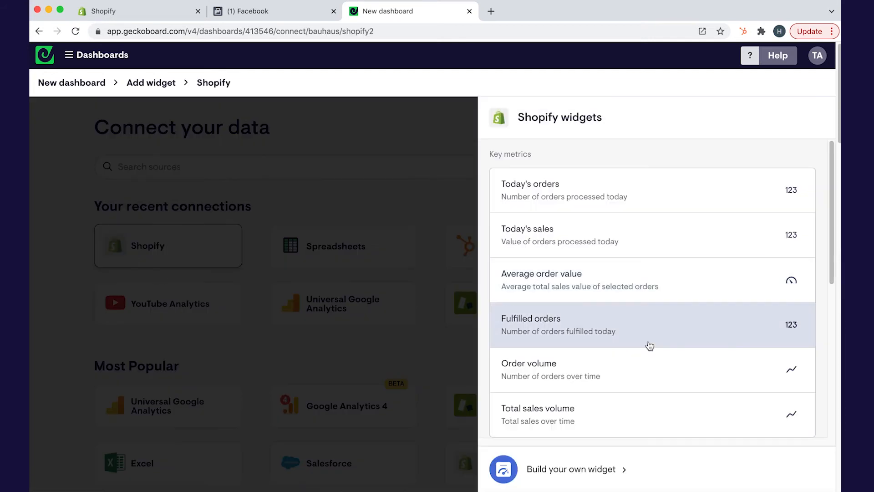
{"action": "scroll", "coordinate": [650, 346], "scroll_direction": "down", "scroll_amount": 7}
{"action": "left_click", "coordinate": [605, 401]}
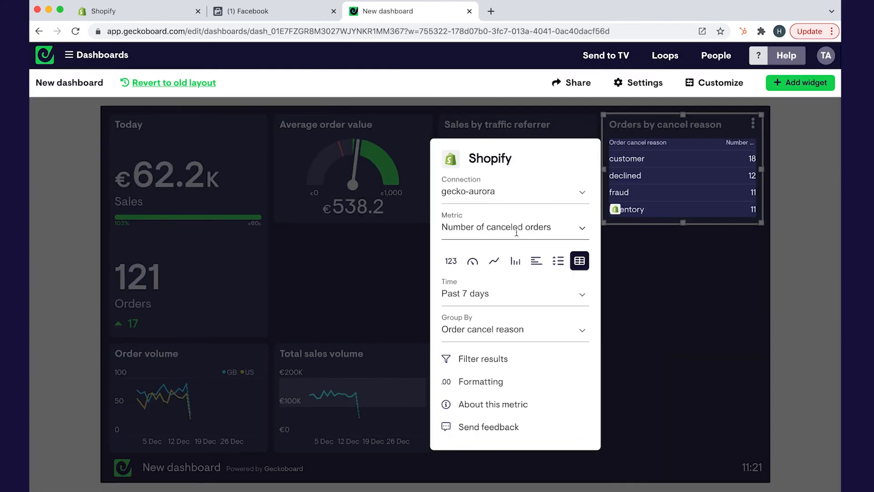
Step: Set the Orders by cancel reason table's time range to Past 30 days and close its settings
{"action": "left_click", "coordinate": [503, 293]}
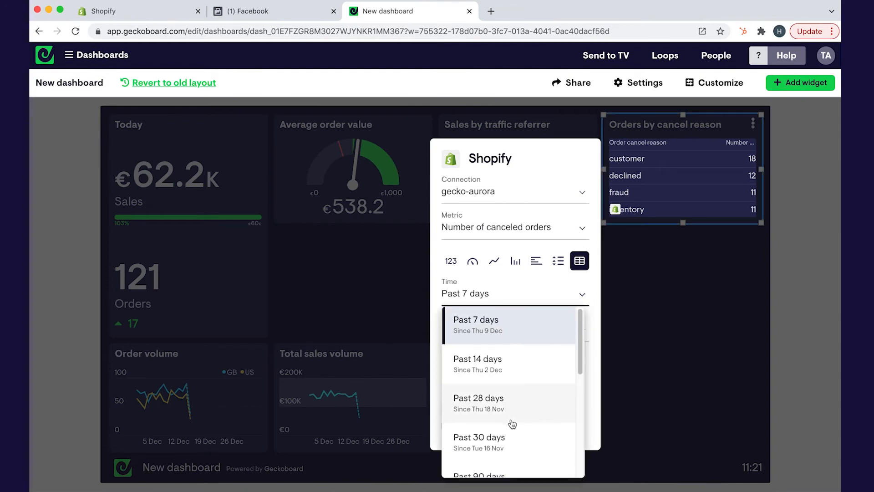
{"action": "left_click", "coordinate": [504, 436]}
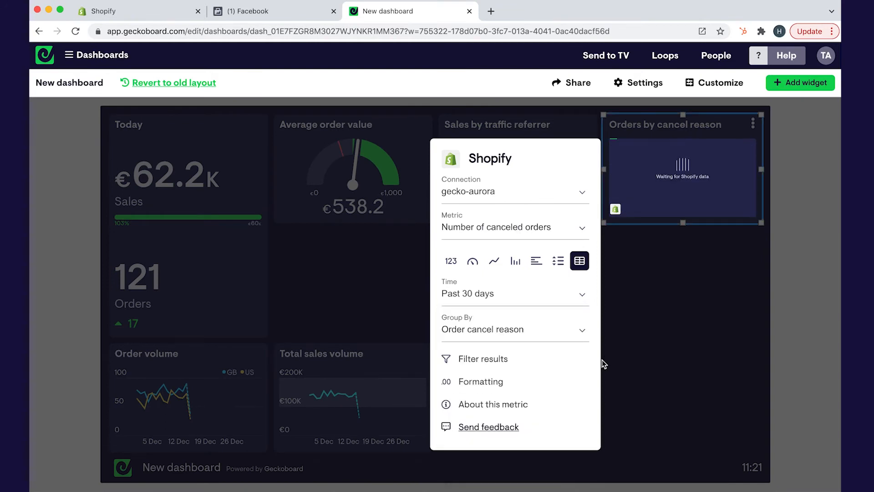
{"action": "left_click", "coordinate": [650, 324]}
Step: Move Orders by cancel reason down to the dashboard's lowest row and place the Average order value gauge directly above Total sales volume
{"action": "left_click_drag", "start_coordinate": [687, 193], "coordinate": [519, 306]}
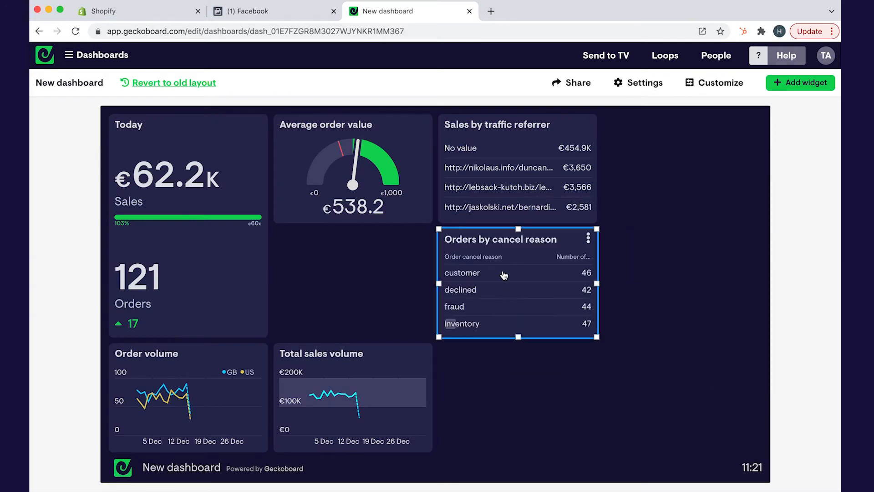
{"action": "left_click_drag", "start_coordinate": [484, 283], "coordinate": [542, 374]}
{"action": "left_click_drag", "start_coordinate": [391, 288], "coordinate": [352, 282]}
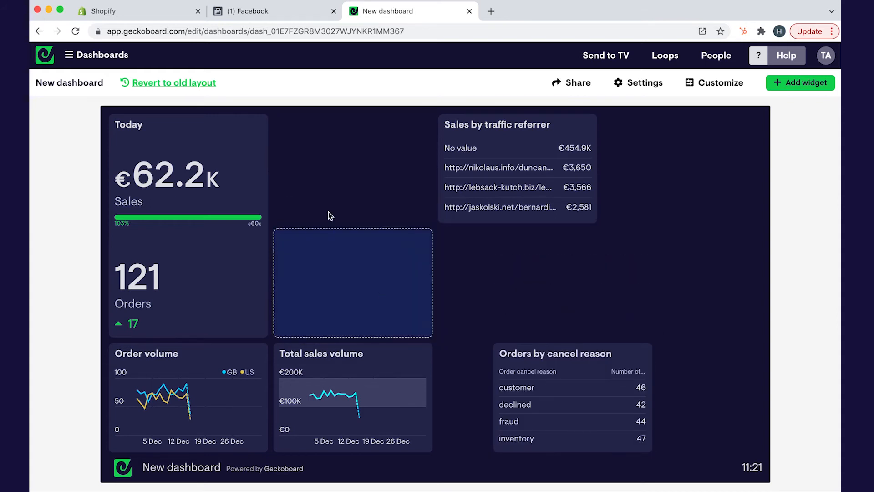
Step: Duplicate the Sales number widget inside the Today group
{"action": "left_click", "coordinate": [253, 154]}
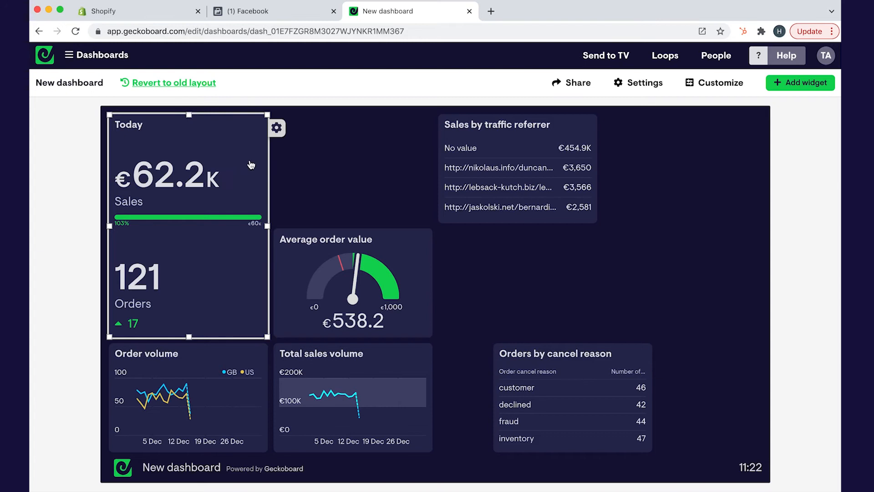
{"action": "left_click", "coordinate": [253, 149]}
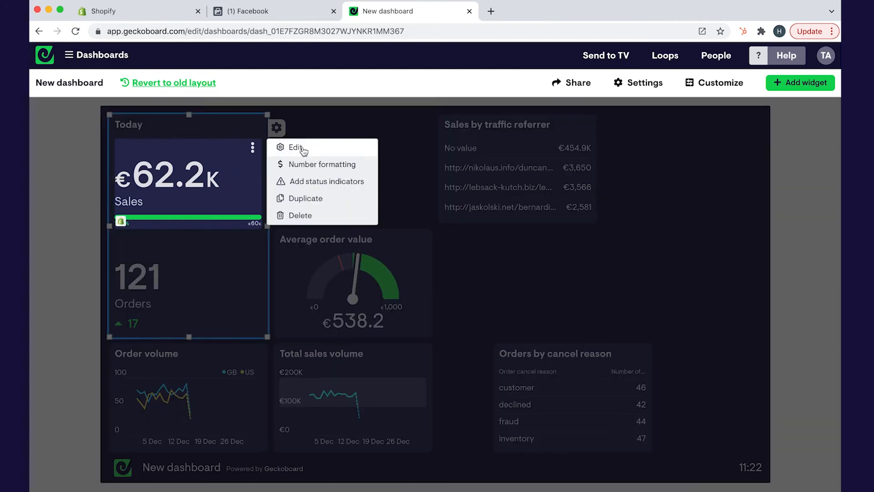
{"action": "left_click", "coordinate": [295, 198]}
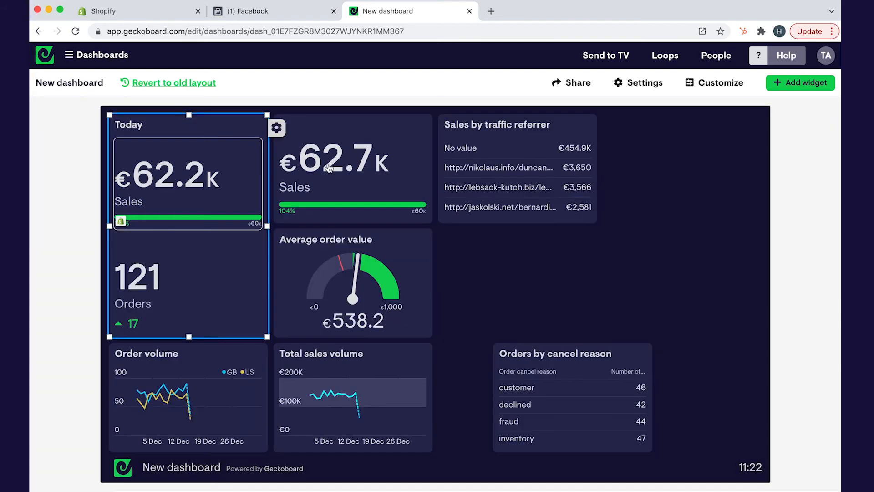
Step: Change the duplicated Sales widget's time range to This month
{"action": "left_click", "coordinate": [415, 133]}
{"action": "left_click", "coordinate": [417, 129]}
{"action": "left_click", "coordinate": [460, 130]}
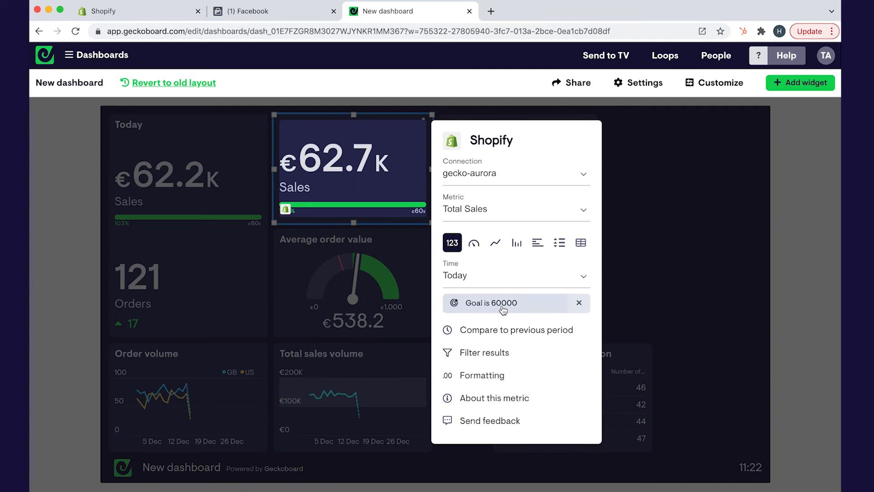
{"action": "left_click", "coordinate": [528, 275]}
{"action": "scroll", "coordinate": [482, 364], "scroll_direction": "down", "scroll_amount": 2}
{"action": "left_click", "coordinate": [501, 394]}
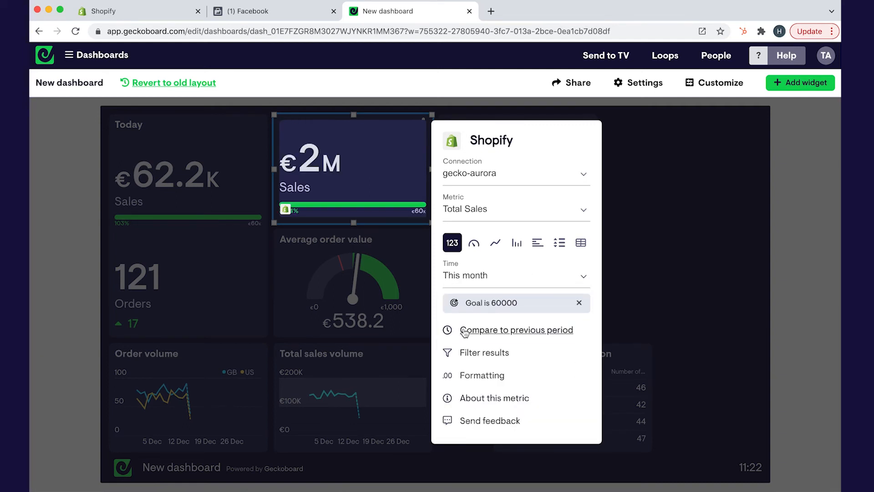
Step: Set the duplicated Sales widget's goal to 3000000 and close its settings
{"action": "left_click", "coordinate": [507, 302]}
{"action": "left_click", "coordinate": [480, 176]}
{"action": "key", "text": "BackSpace"}
{"action": "key", "text": "BackSpace"}
{"action": "type", "text": "3000"}
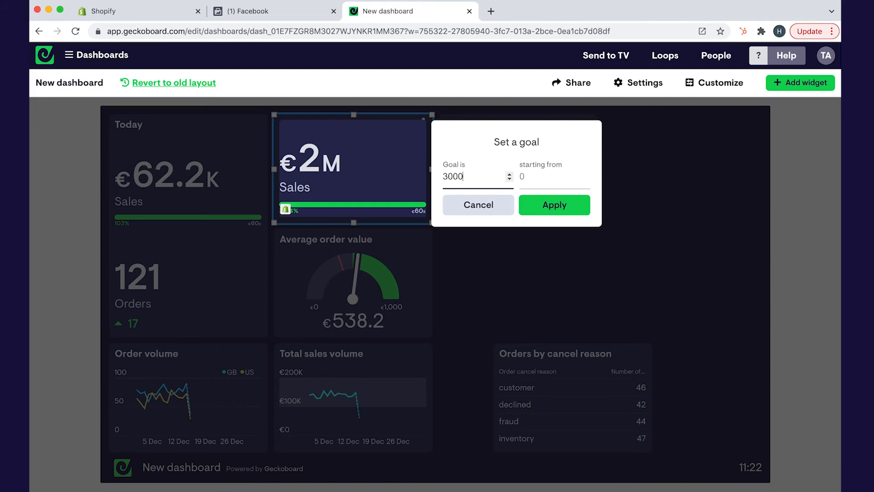
{"action": "type", "text": "000"}
{"action": "left_click", "coordinate": [540, 204]}
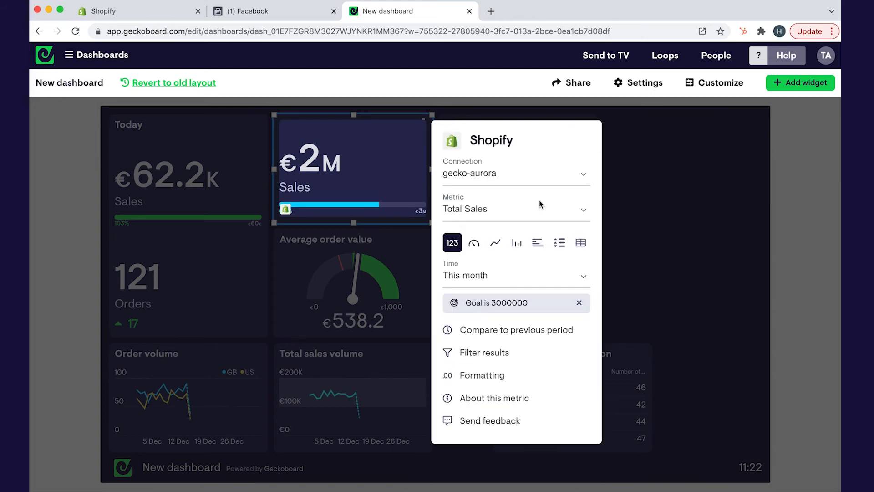
{"action": "left_click", "coordinate": [391, 212]}
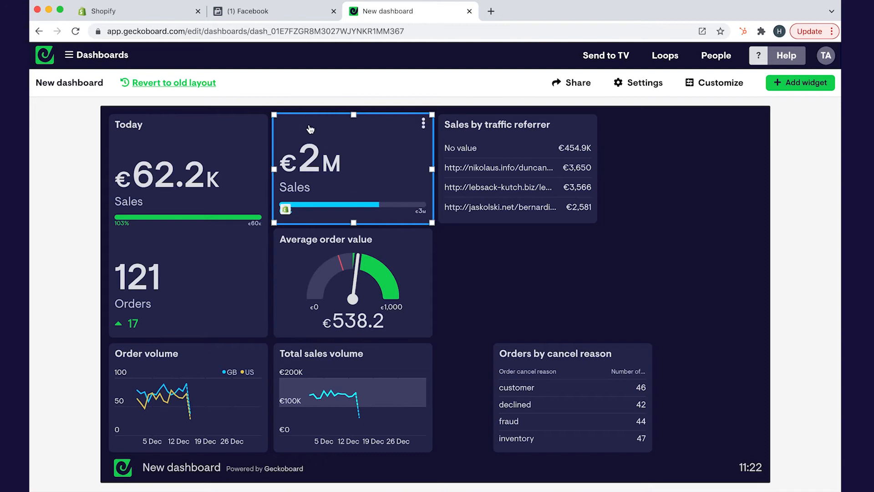
Step: Relabel the monthly sales number as "Sales this month"
{"action": "left_click", "coordinate": [314, 186]}
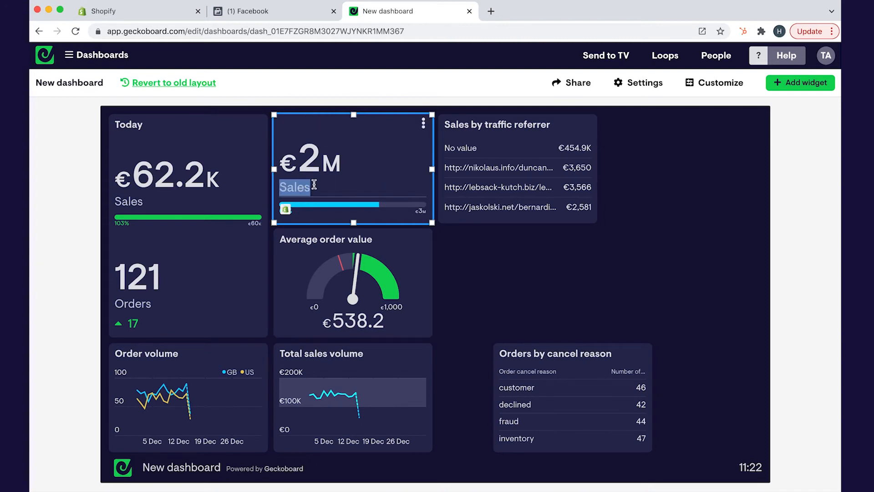
{"action": "key", "text": "Right"}
{"action": "type", "text": "this m"}
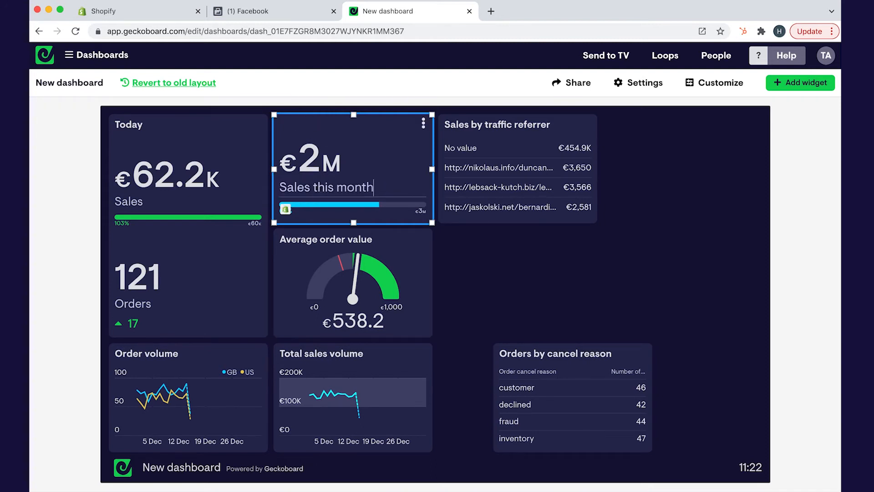
{"action": "left_click", "coordinate": [527, 258]}
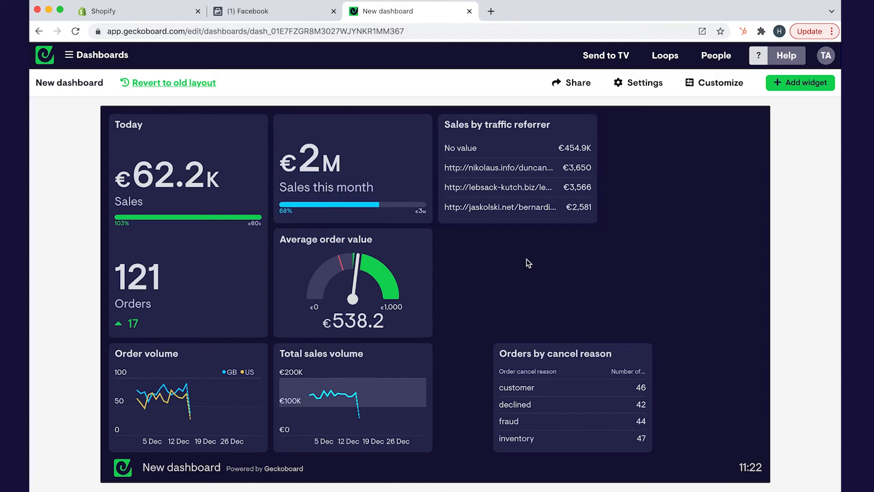
Step: Place Orders by cancel reason beside Total sales volume with Sales by traffic referrer directly above it, narrowing both to the same width
{"action": "left_click_drag", "start_coordinate": [564, 356], "coordinate": [509, 372]}
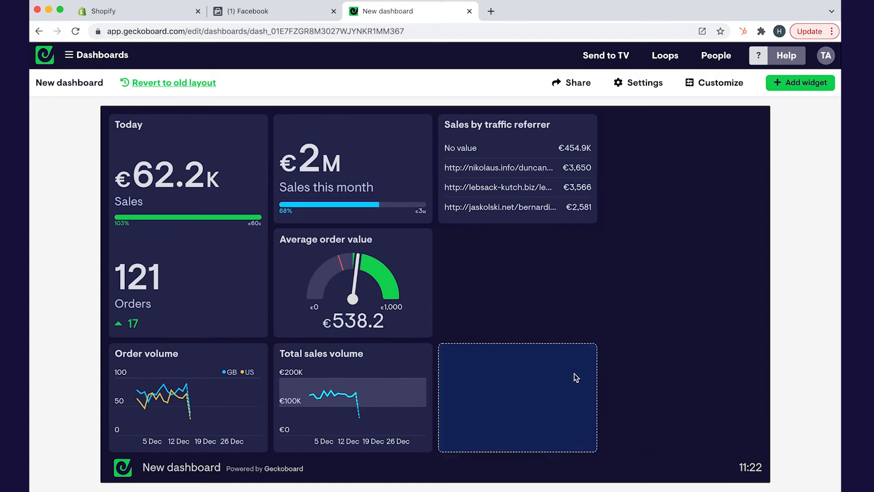
{"action": "left_click_drag", "start_coordinate": [595, 346], "coordinate": [553, 351]}
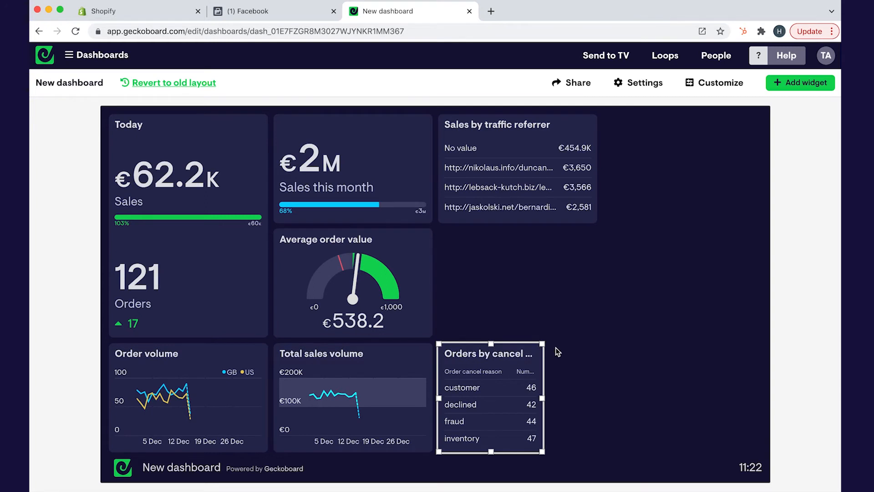
{"action": "left_click_drag", "start_coordinate": [556, 156], "coordinate": [540, 236]}
{"action": "left_click", "coordinate": [528, 242]}
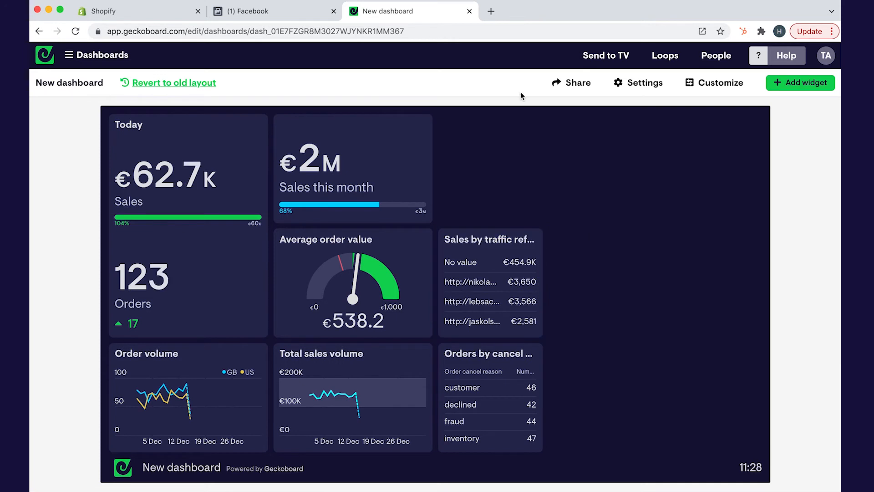
Step: Add the Facebook Ads Amount spent in last 7 days number, authorizing the connection with the previously linked Facebook account
{"action": "left_click", "coordinate": [800, 83]}
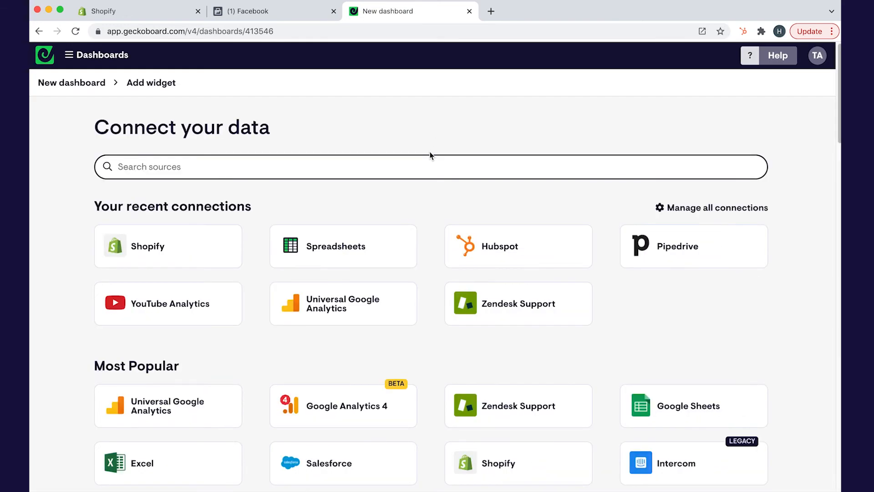
{"action": "left_click", "coordinate": [430, 157]}
{"action": "type", "text": "face"}
{"action": "left_click", "coordinate": [376, 246]}
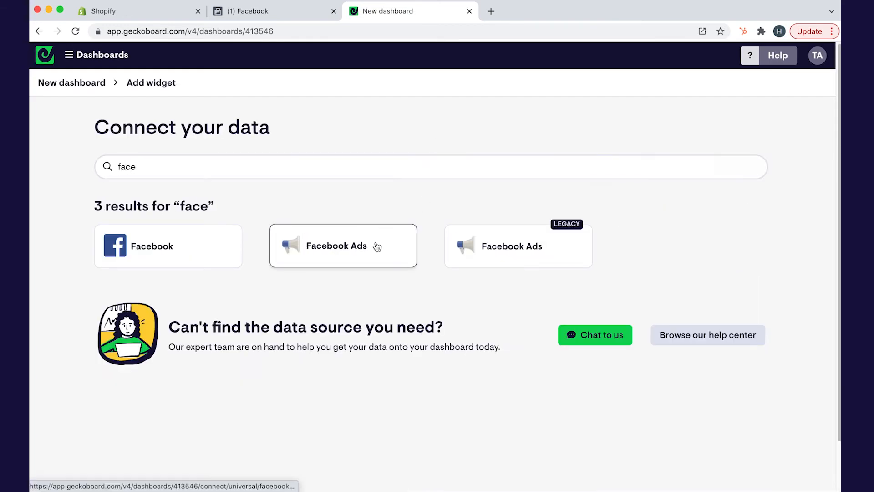
{"action": "scroll", "coordinate": [581, 285], "scroll_direction": "down", "scroll_amount": 5}
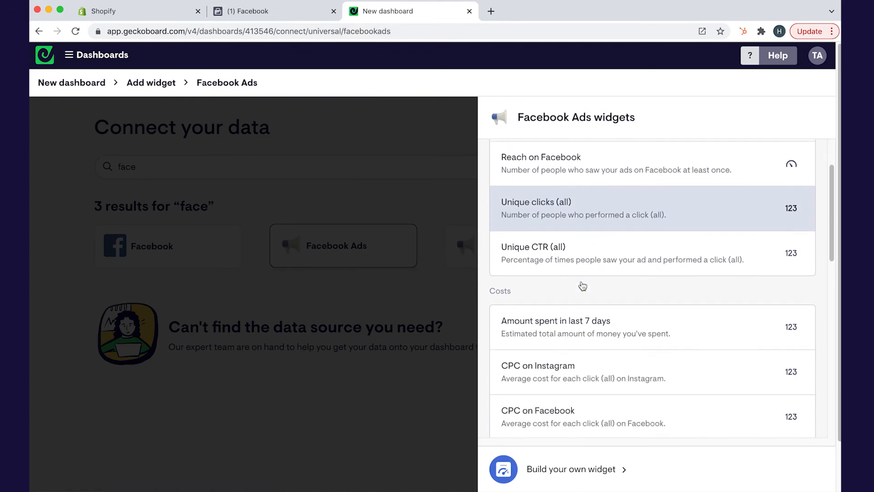
{"action": "left_click", "coordinate": [613, 290]}
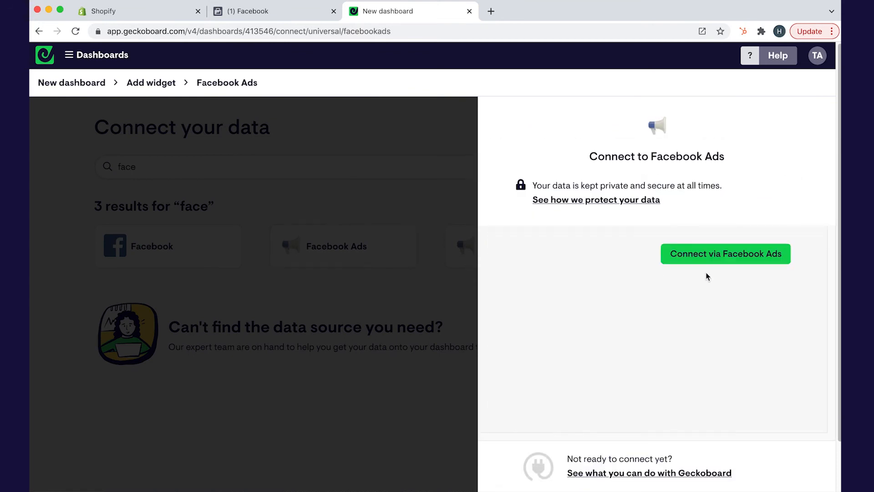
{"action": "left_click", "coordinate": [701, 259]}
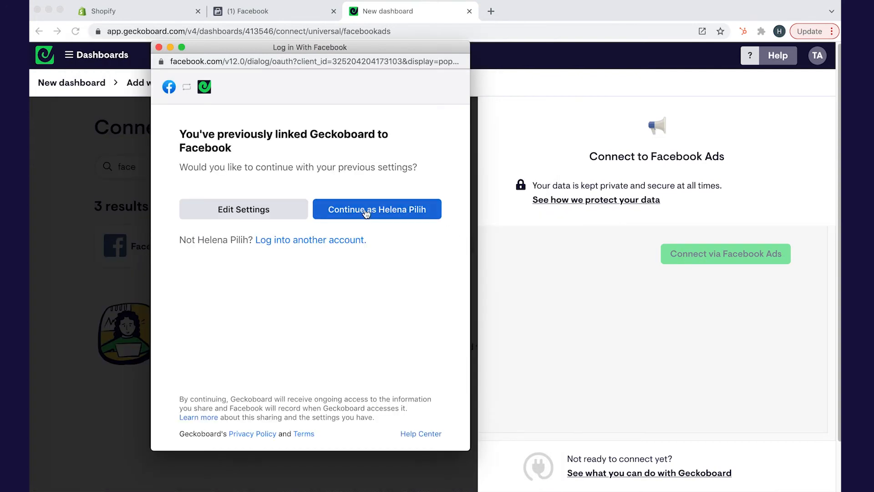
{"action": "left_click", "coordinate": [365, 211]}
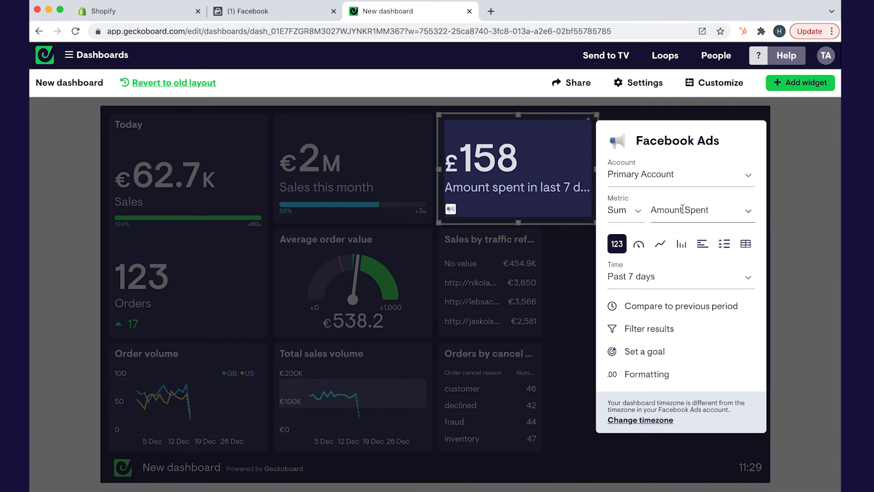
Step: Compare the ad spend number with the previous 7 days as a percentage and move it to the dashboard's upper-right corner
{"action": "left_click", "coordinate": [650, 311]}
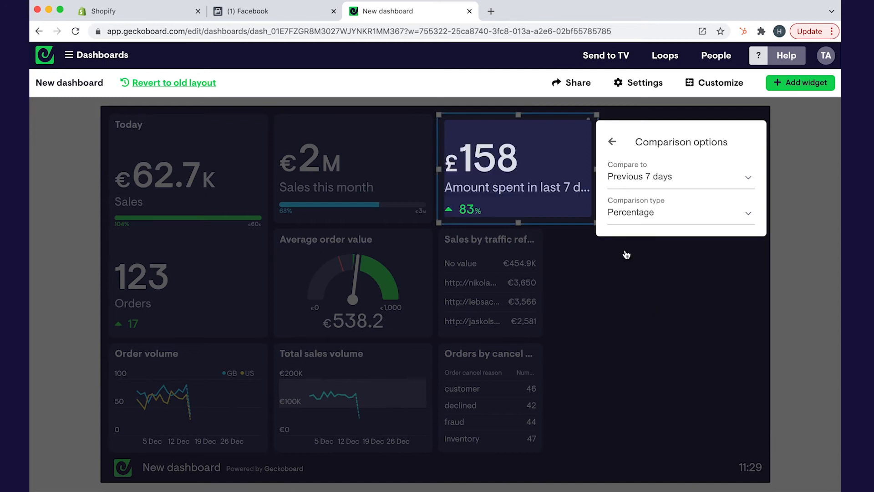
{"action": "left_click", "coordinate": [637, 276]}
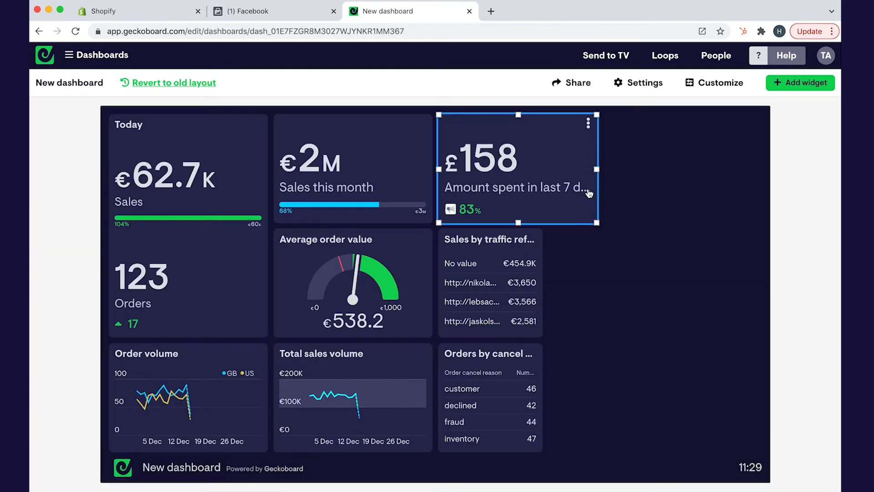
{"action": "left_click_drag", "start_coordinate": [599, 143], "coordinate": [703, 156]}
Step: Add a Facebook Ads widget for Number of completed registrations and display it as a number
{"action": "left_click", "coordinate": [790, 88]}
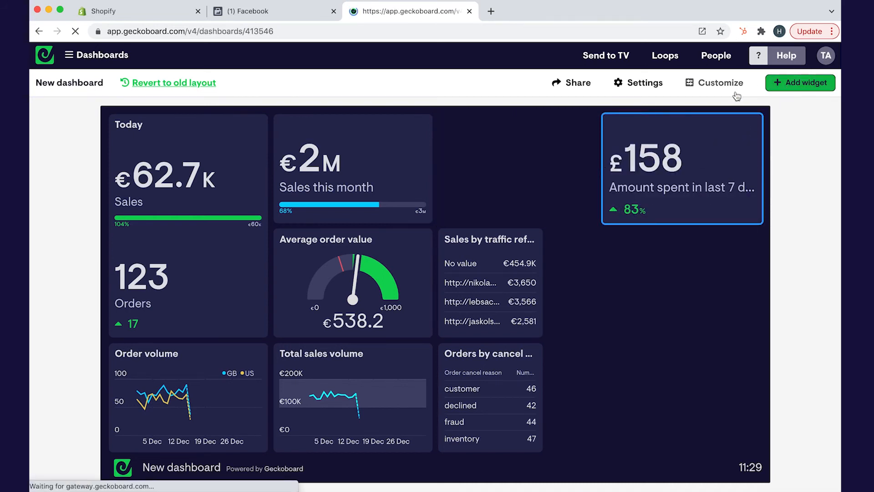
{"action": "type", "text": "f"}
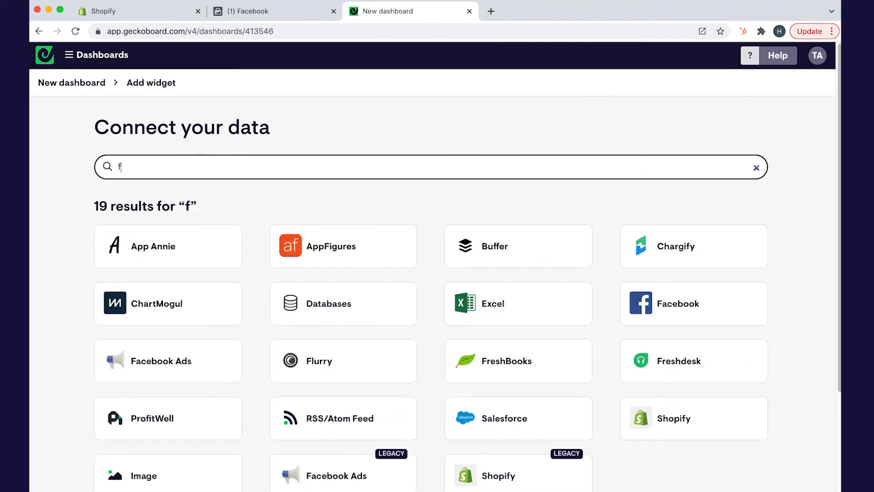
{"action": "type", "text": "ace"}
{"action": "left_click", "coordinate": [346, 243]}
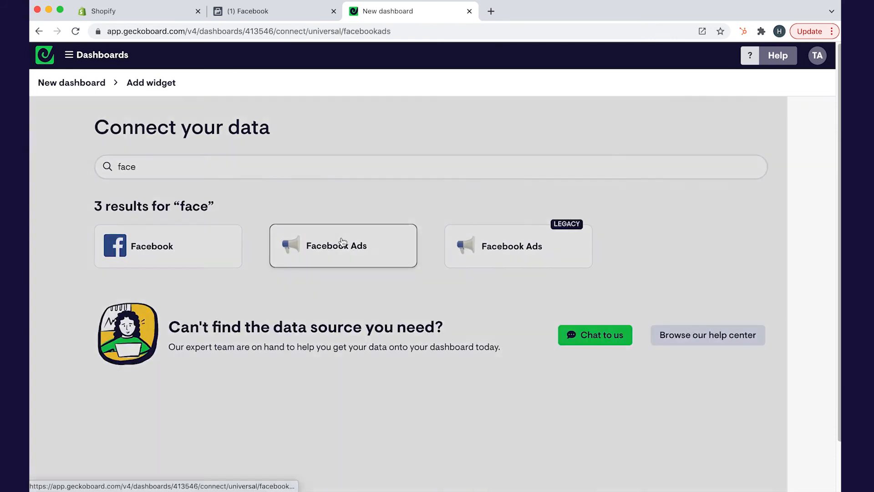
{"action": "scroll", "coordinate": [577, 292], "scroll_direction": "down", "scroll_amount": 5}
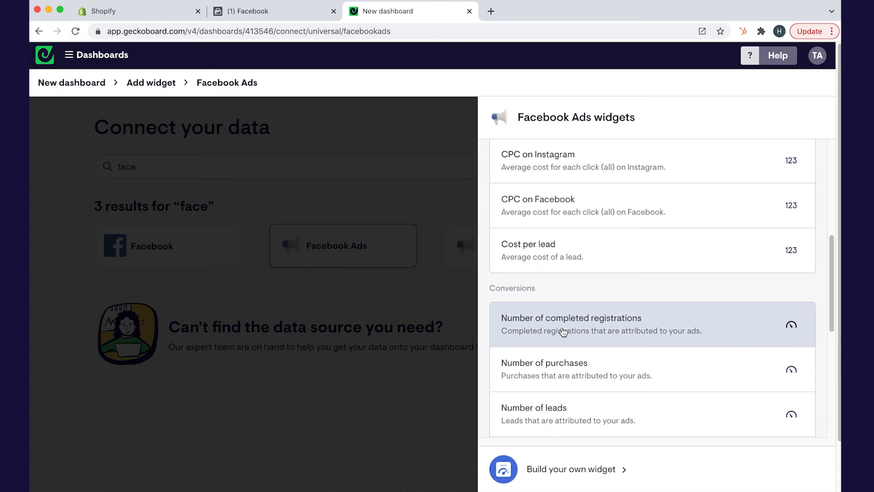
{"action": "left_click", "coordinate": [564, 331]}
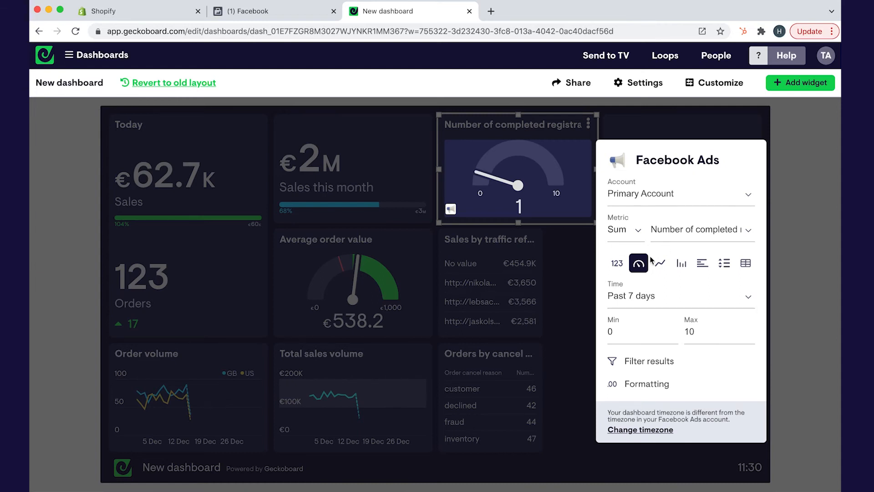
{"action": "left_click", "coordinate": [617, 262]}
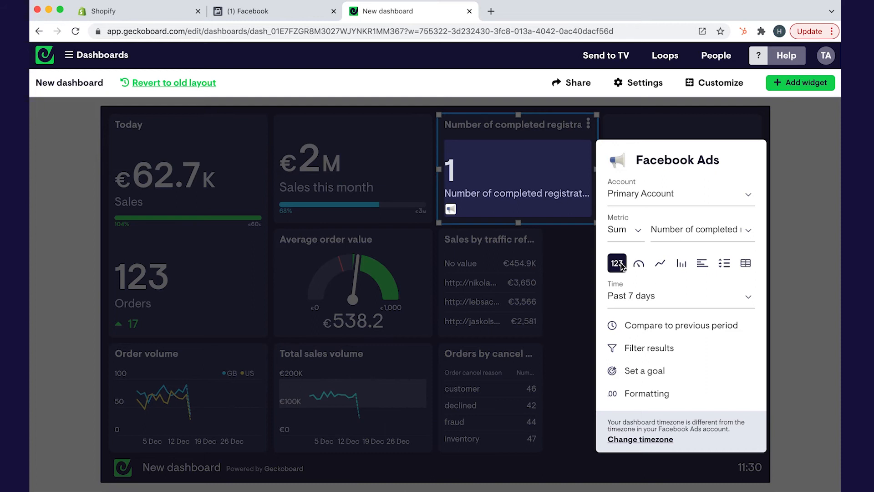
Step: Filter completed registrations to the campaign "Q421 General - trials" and place the narrowed widget beside Sales by traffic referrer
{"action": "left_click", "coordinate": [637, 348]}
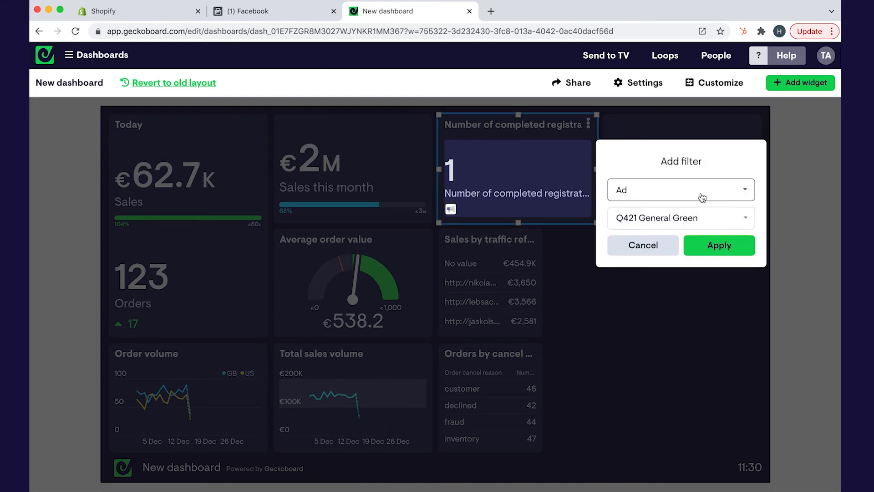
{"action": "left_click", "coordinate": [673, 199]}
{"action": "type", "text": "cam"}
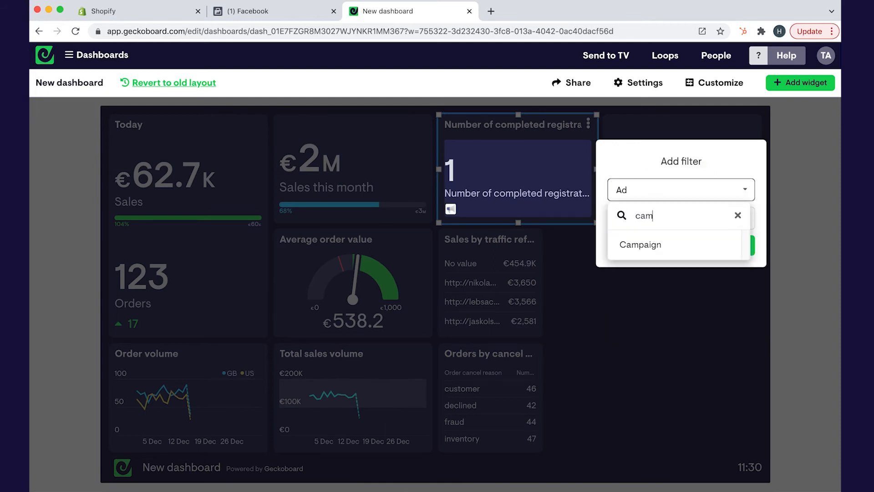
{"action": "left_click", "coordinate": [674, 244]}
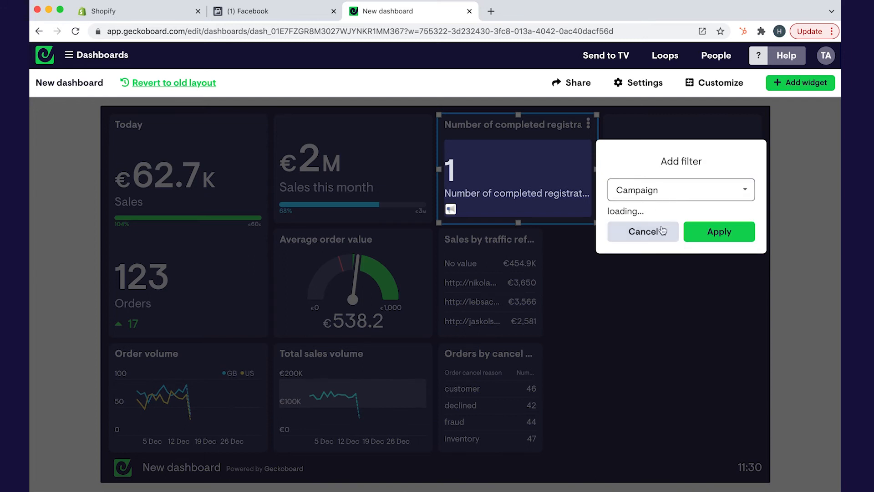
{"action": "left_click", "coordinate": [660, 219]}
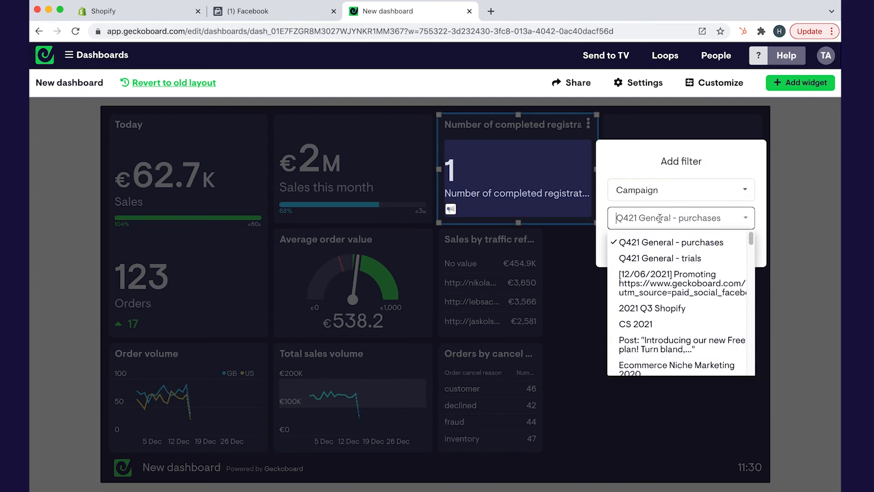
{"action": "left_click", "coordinate": [700, 258]}
{"action": "left_click", "coordinate": [723, 246]}
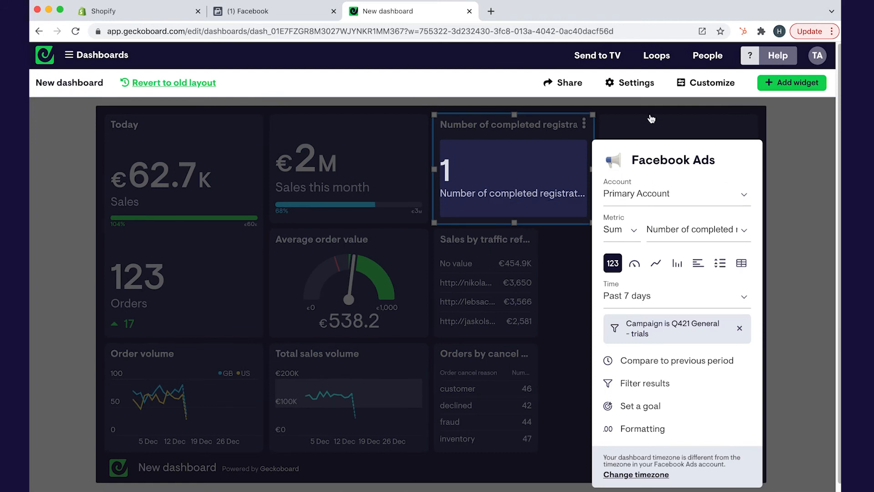
{"action": "left_click", "coordinate": [597, 121]}
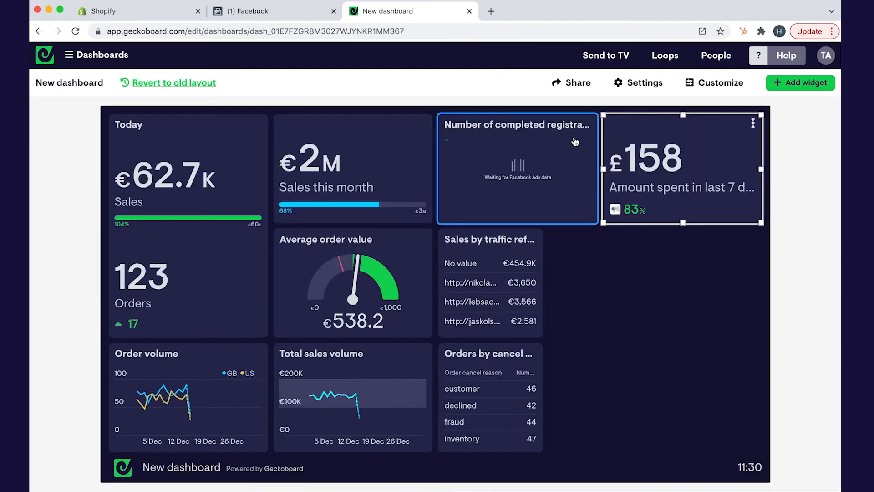
{"action": "left_click_drag", "start_coordinate": [544, 170], "coordinate": [652, 326]}
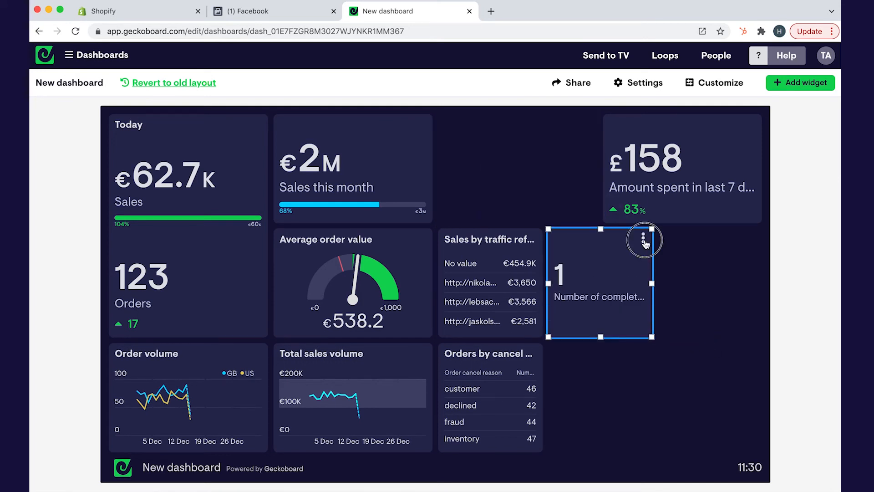
Step: Set the completed registrations number to This month and compare it with last month as a percentage
{"action": "left_click", "coordinate": [644, 240]}
{"action": "left_click", "coordinate": [673, 243]}
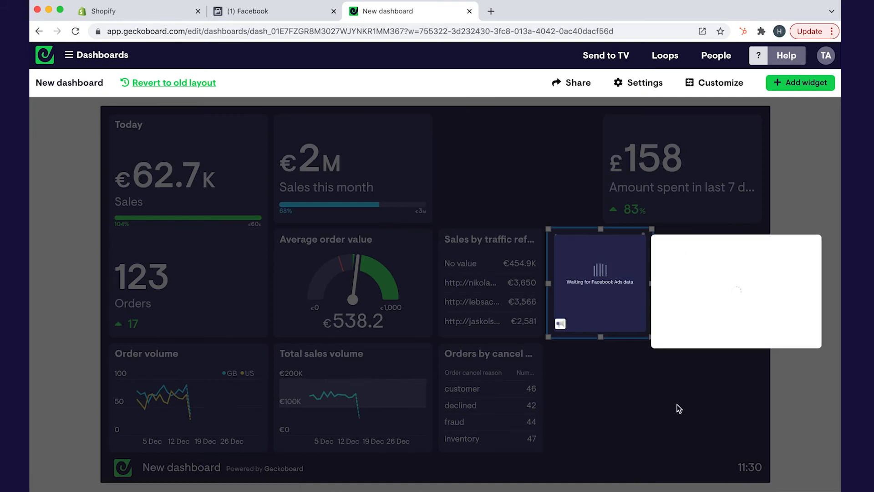
{"action": "scroll", "coordinate": [683, 346], "scroll_direction": "down", "scroll_amount": 2}
{"action": "left_click", "coordinate": [690, 301]}
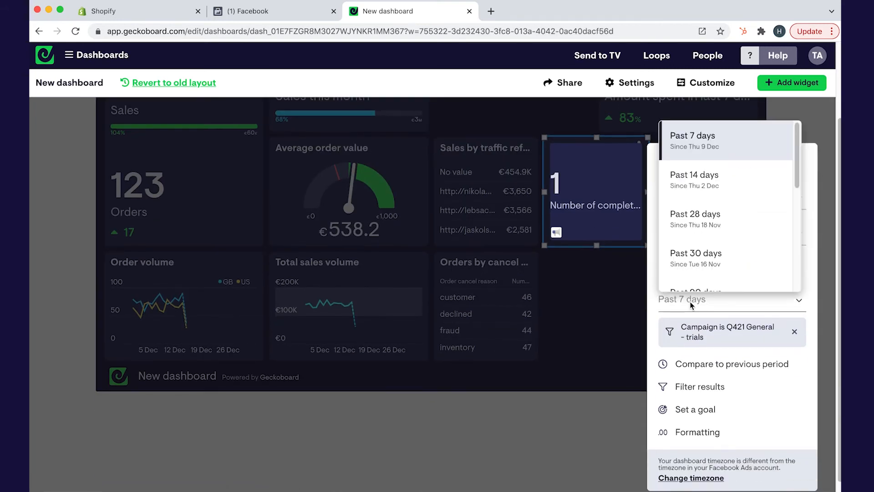
{"action": "scroll", "coordinate": [717, 232], "scroll_direction": "down", "scroll_amount": 5}
{"action": "left_click", "coordinate": [708, 209]}
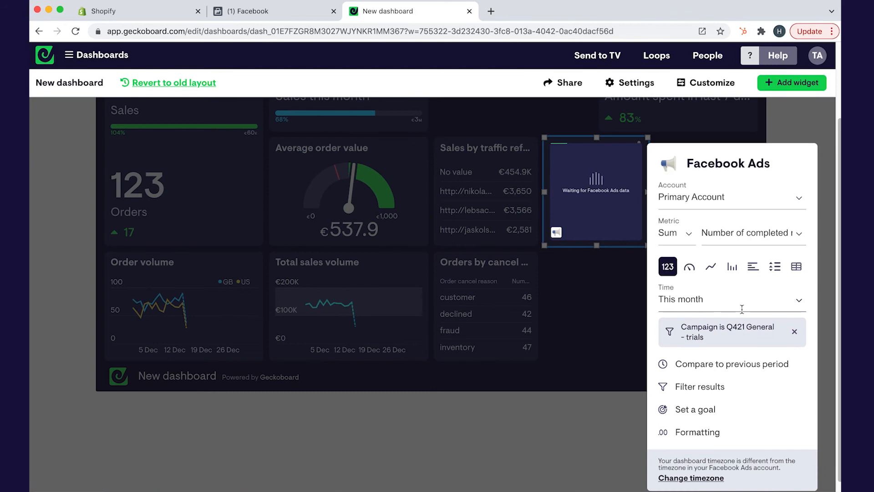
{"action": "left_click", "coordinate": [712, 363]}
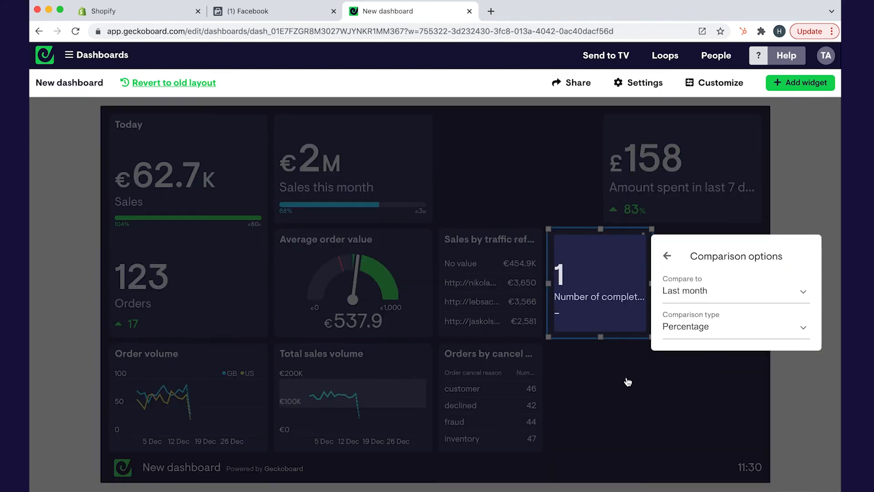
{"action": "left_click", "coordinate": [627, 382]}
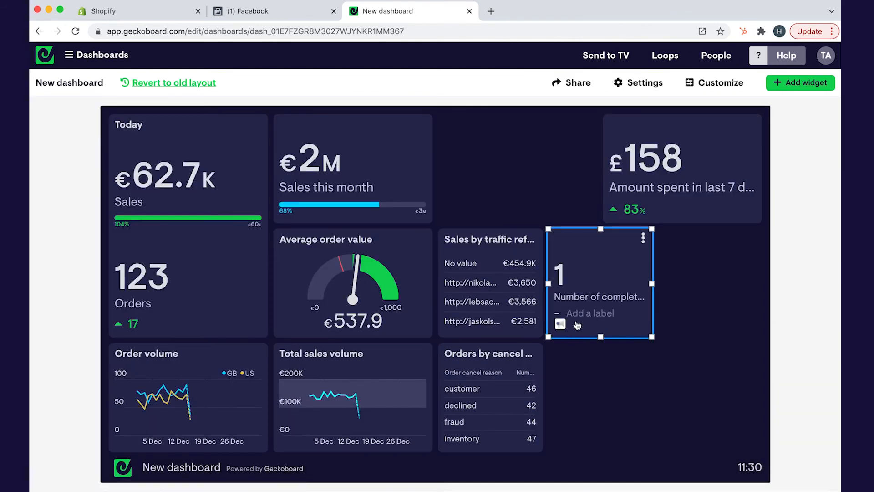
Step: Label the completed registrations comparison "vs last month"
{"action": "left_click", "coordinate": [592, 312]}
{"action": "type", "text": "vs las"}
{"action": "left_click", "coordinate": [683, 312]}
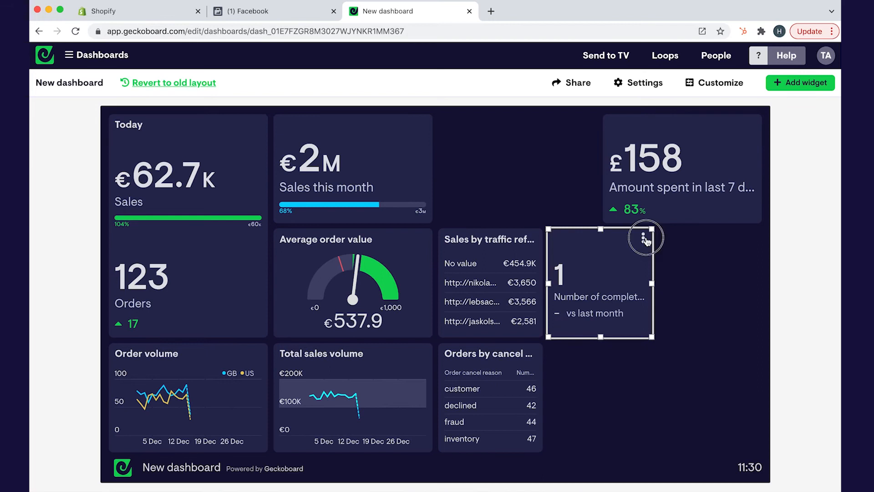
Step: Duplicate the completed registrations widget and change the copy's metric to Cost per completed registrations
{"action": "left_click", "coordinate": [643, 236]}
{"action": "left_click", "coordinate": [689, 296]}
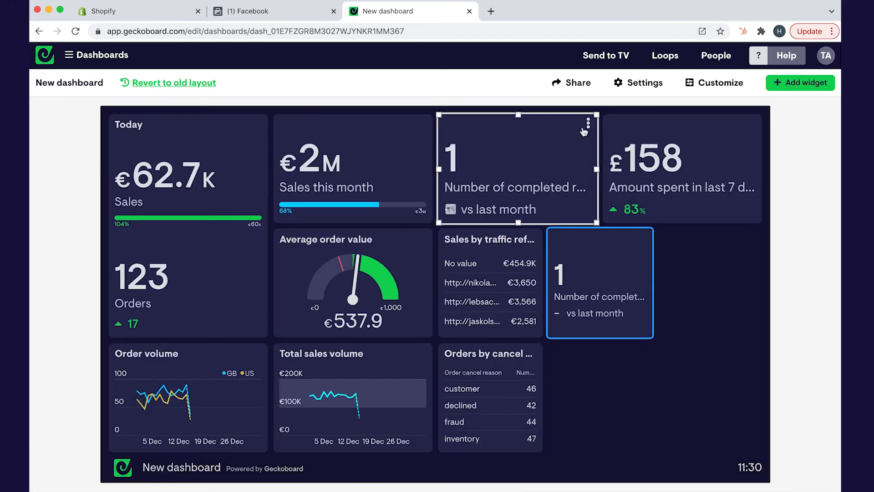
{"action": "left_click", "coordinate": [587, 122]}
{"action": "left_click", "coordinate": [615, 129]}
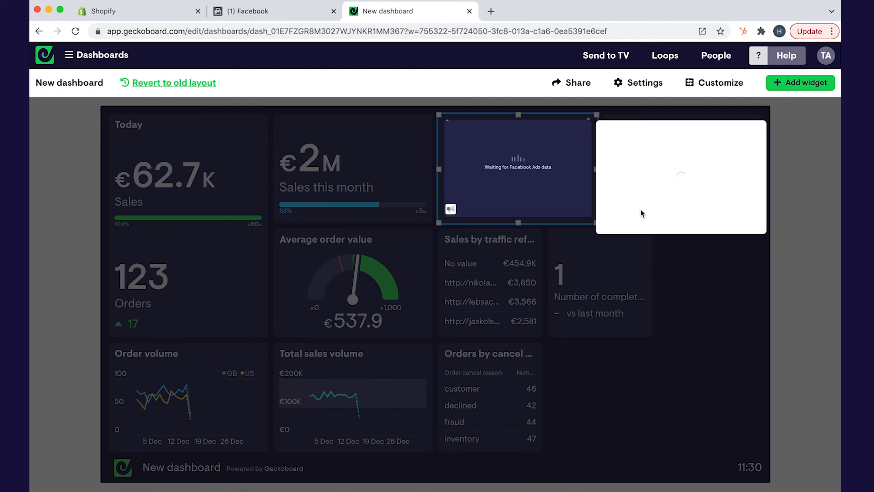
{"action": "left_click", "coordinate": [678, 210]}
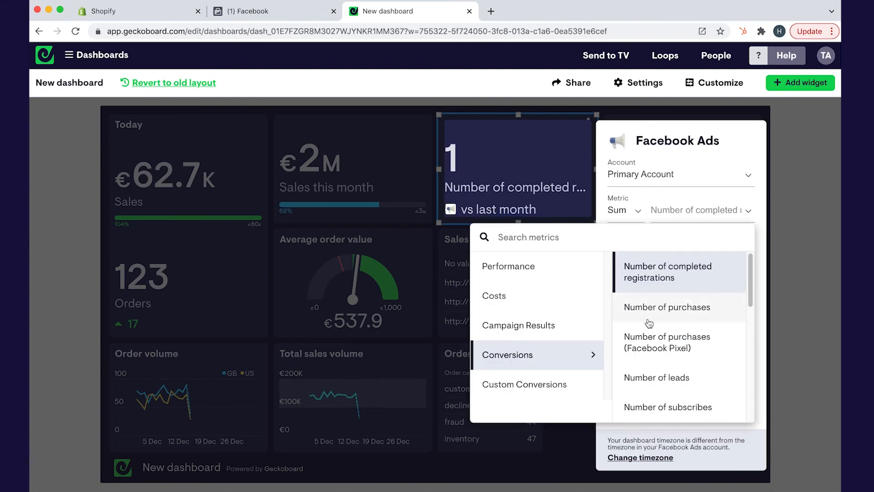
{"action": "type", "text": "cost p"}
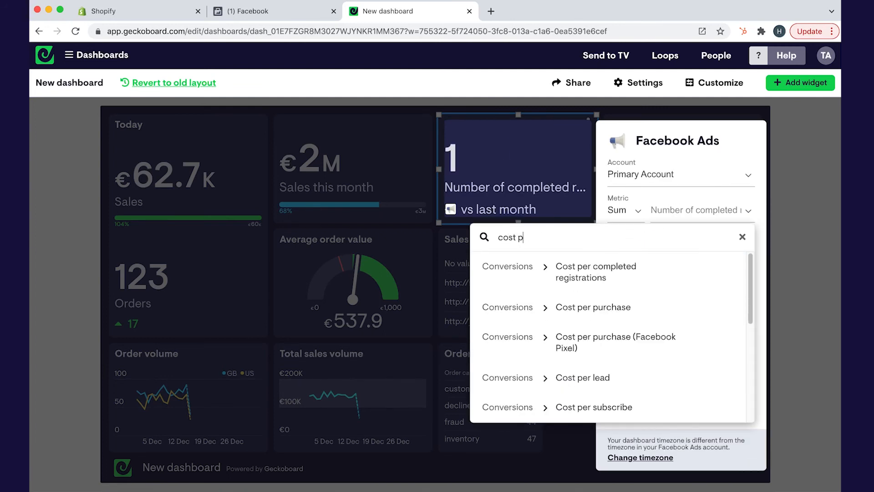
{"action": "type", "text": "e"}
{"action": "left_click", "coordinate": [649, 273]}
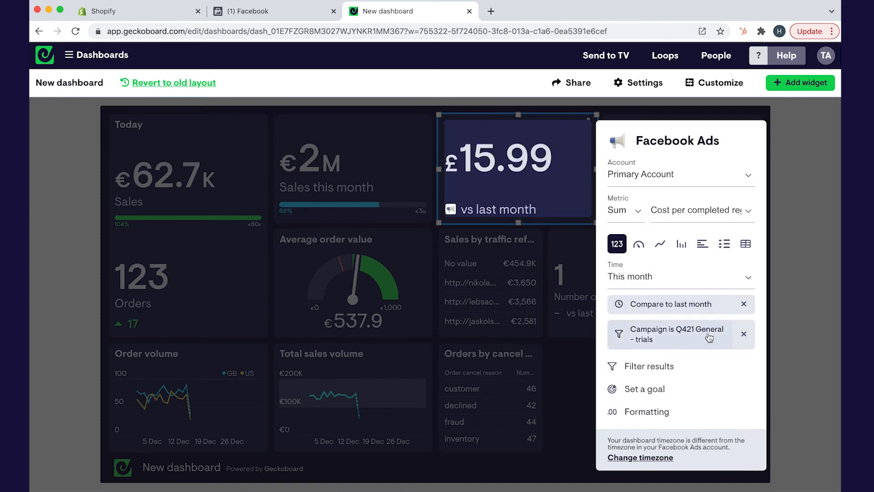
{"action": "left_click", "coordinate": [786, 246]}
Step: Group the cost per registration number with the completed registrations number and title the group "Q421 Campaign"
{"action": "left_click_drag", "start_coordinate": [533, 177], "coordinate": [656, 294]}
{"action": "left_click", "coordinate": [621, 241]}
{"action": "type", "text": "Q4"}
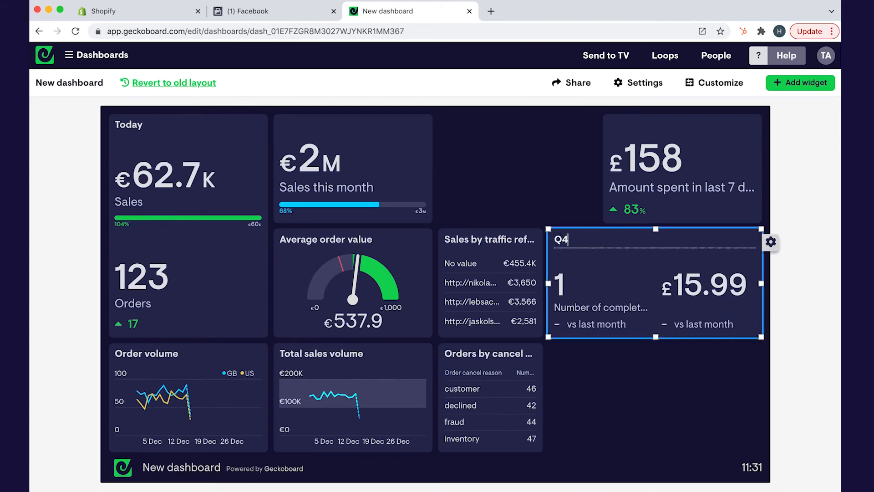
{"action": "type", "text": "21 Campaign"}
{"action": "left_click", "coordinate": [788, 277]}
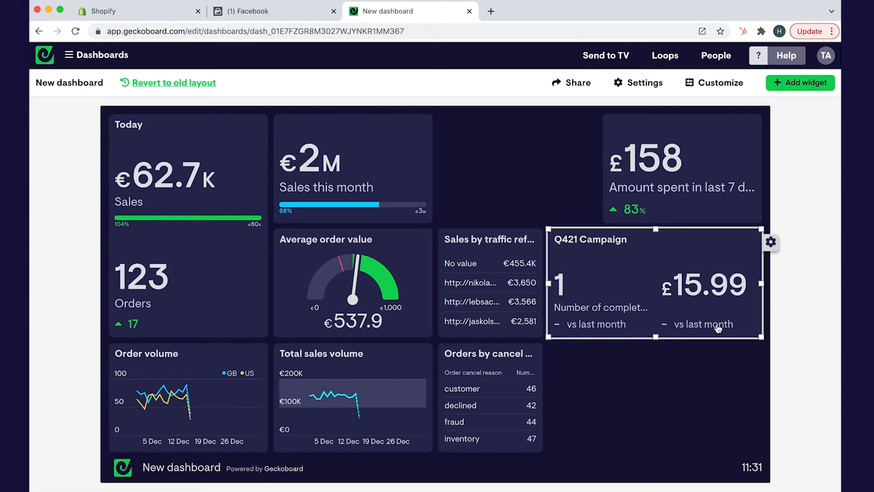
{"action": "mouse_move", "coordinate": [761, 337]}
{"action": "left_mouse_down"}
{"action": "mouse_move", "coordinate": [730, 348]}
{"action": "mouse_move", "coordinate": [768, 348]}
{"action": "left_mouse_up"}
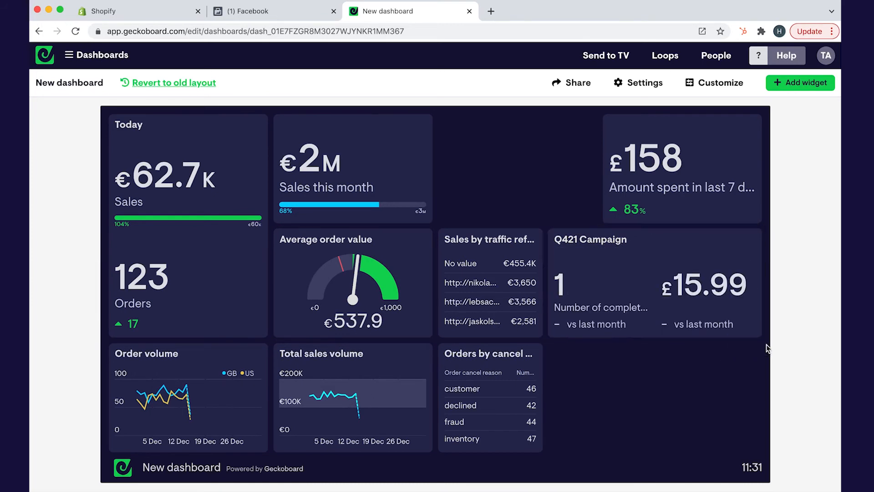
Step: Add the Reach on Facebook widget from Facebook Ads to the dashboard
{"action": "left_click", "coordinate": [783, 84]}
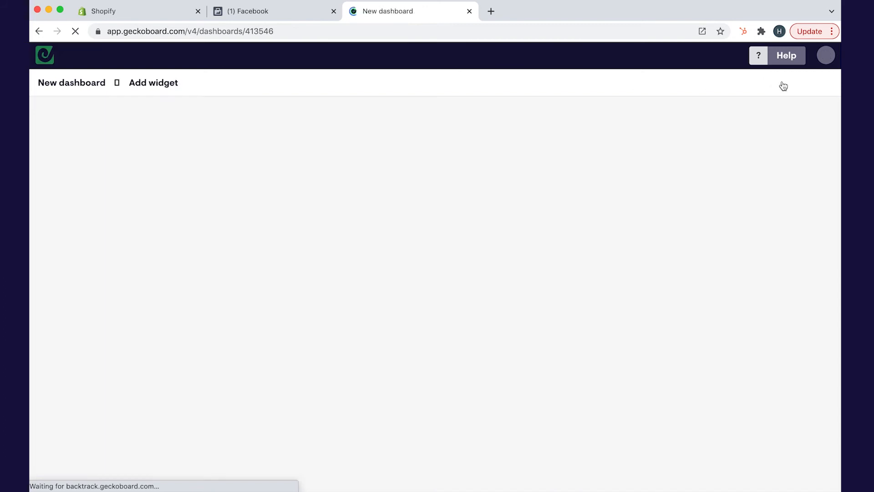
{"action": "type", "text": "f"}
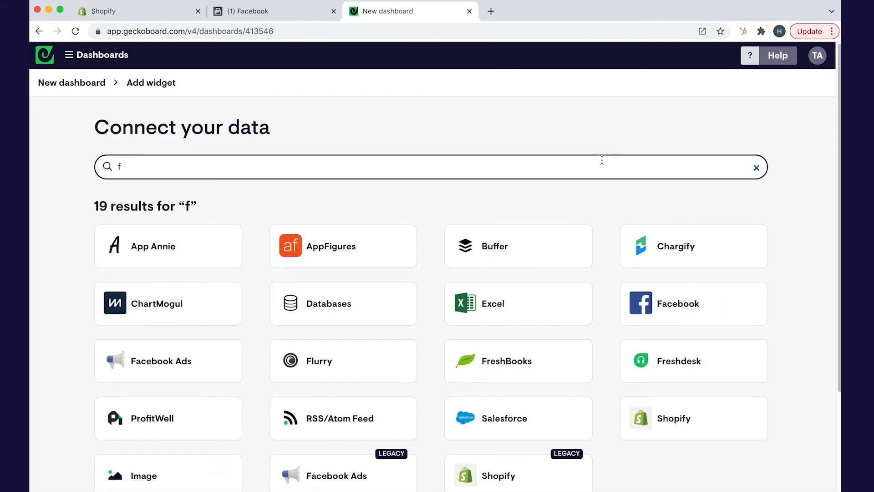
{"action": "key", "text": "BackSpace"}
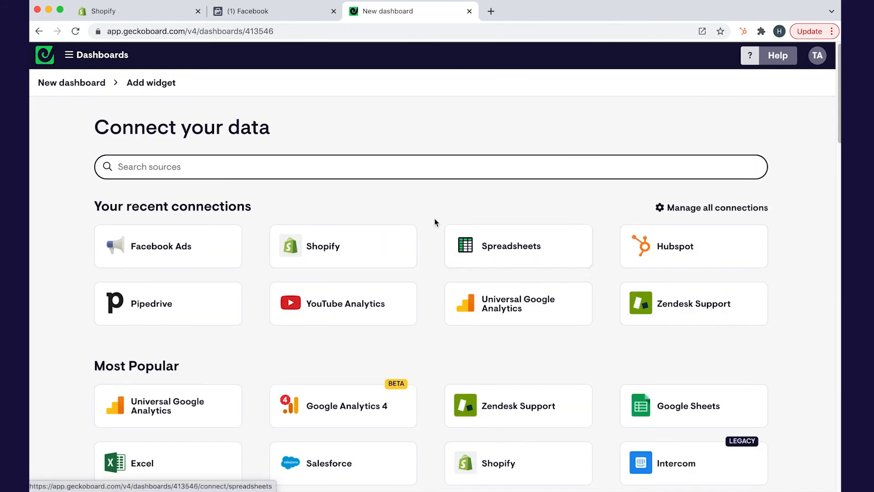
{"action": "left_click", "coordinate": [159, 251]}
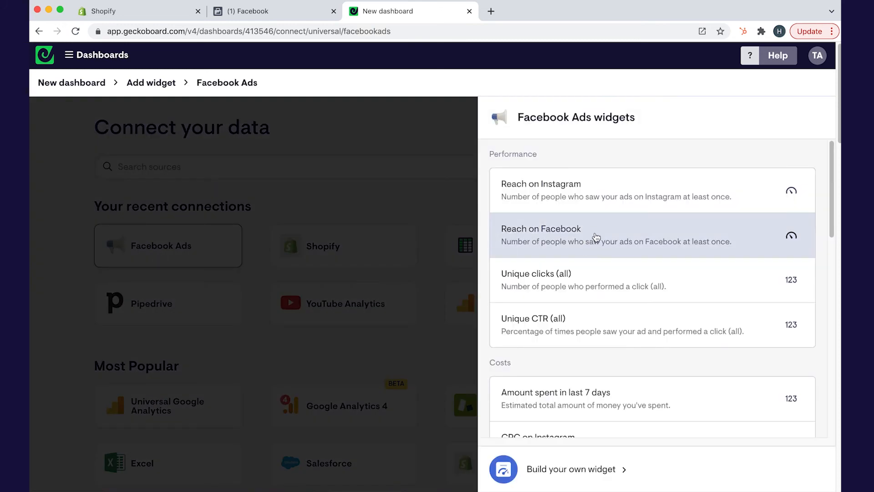
{"action": "left_click", "coordinate": [596, 236]}
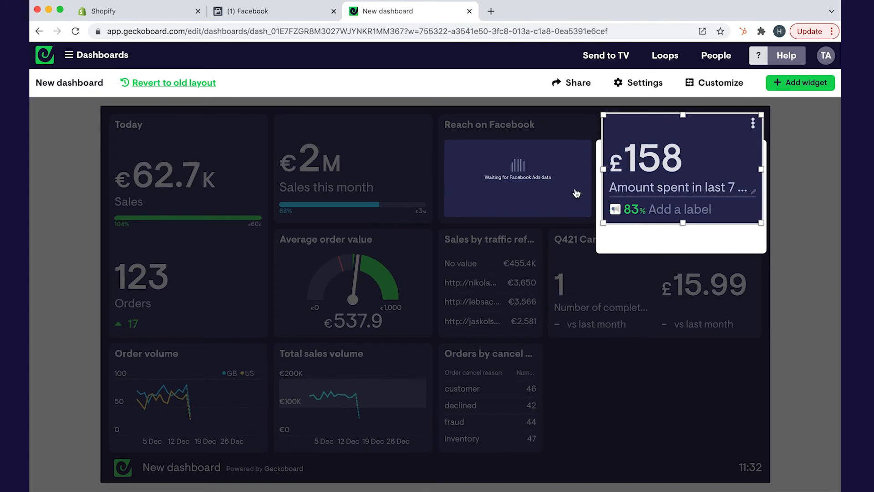
Step: Set Reach on Facebook to This month and display it as a line chart
{"action": "left_click", "coordinate": [577, 193]}
{"action": "left_click", "coordinate": [660, 297]}
{"action": "scroll", "coordinate": [659, 241], "scroll_direction": "down", "scroll_amount": 3}
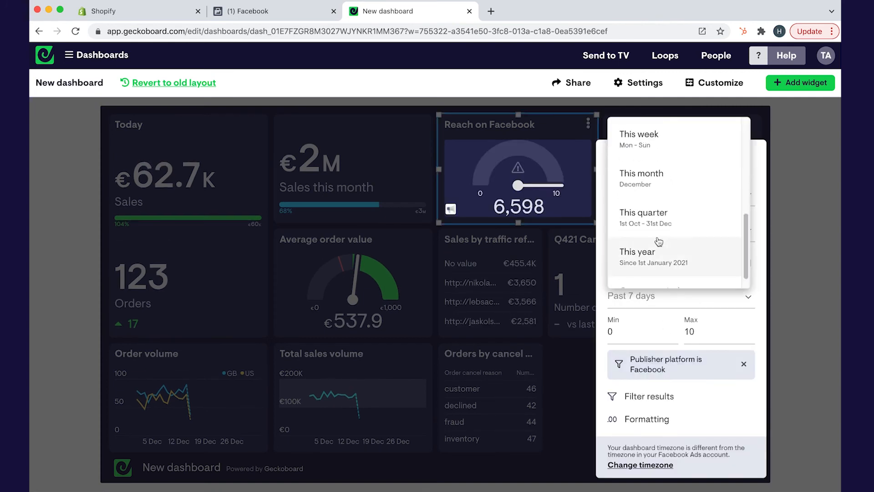
{"action": "left_click", "coordinate": [642, 178]}
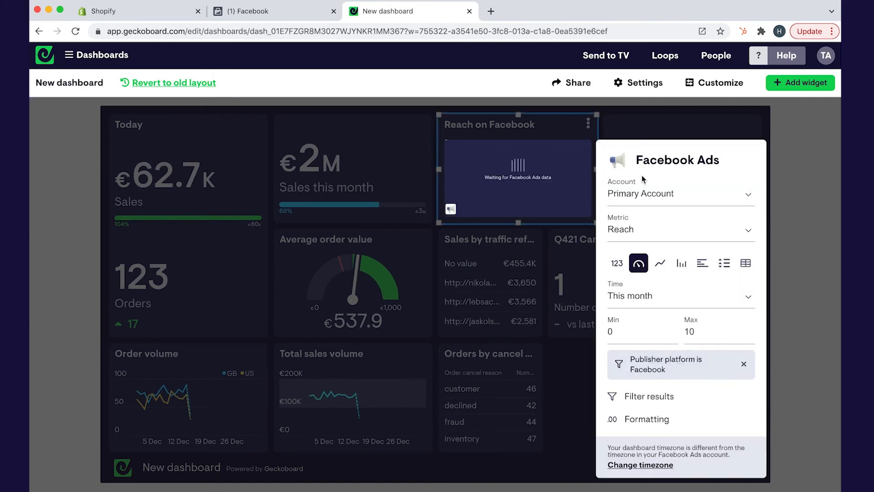
{"action": "left_click", "coordinate": [661, 266]}
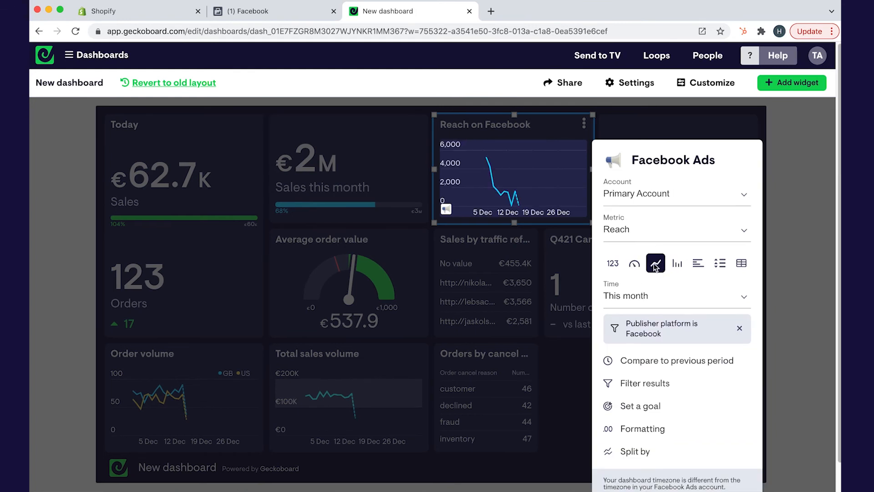
Step: Group the amount spent number with the Reach on Facebook chart in a double-width group titled "Ad performance (this month)"
{"action": "left_click", "coordinate": [792, 260]}
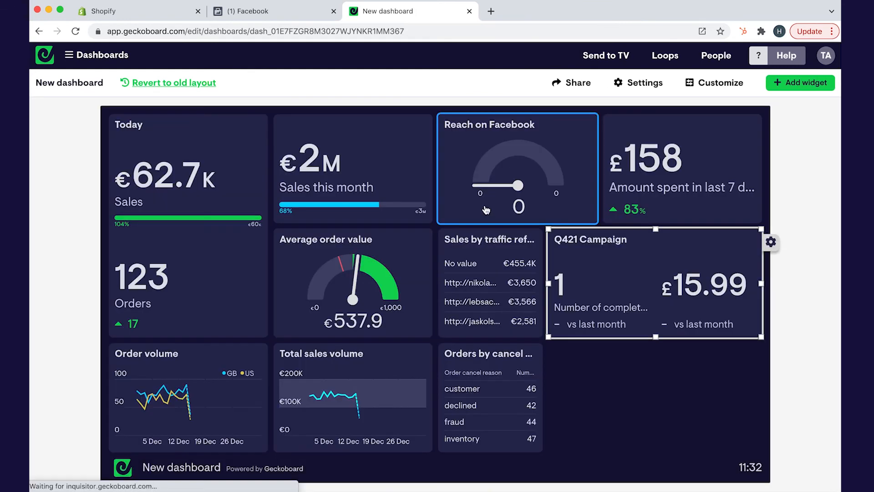
{"action": "left_click_drag", "start_coordinate": [663, 186], "coordinate": [478, 188]}
{"action": "left_click_drag", "start_coordinate": [598, 222], "coordinate": [758, 221]}
{"action": "left_click", "coordinate": [474, 124]}
{"action": "type", "text": "Ad performance (this month"}
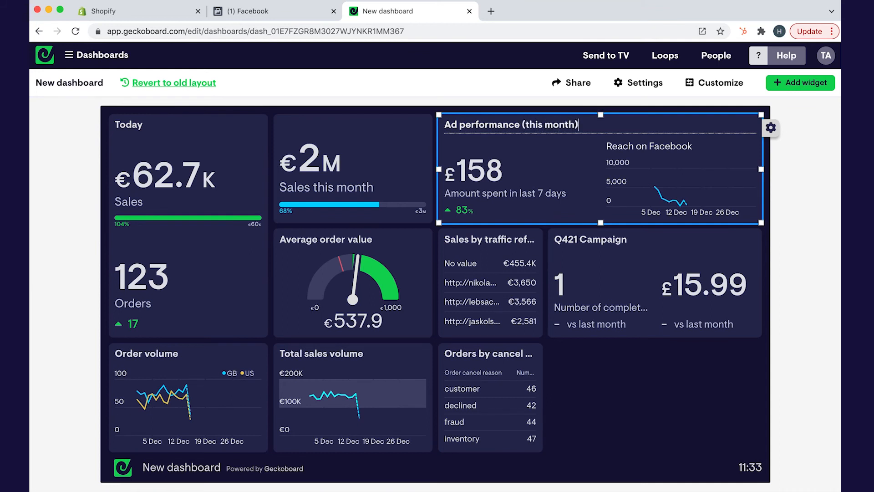
Step: Change the time period of the amount spent number in the ad performance group to This month
{"action": "left_click", "coordinate": [585, 151]}
{"action": "left_click", "coordinate": [630, 150]}
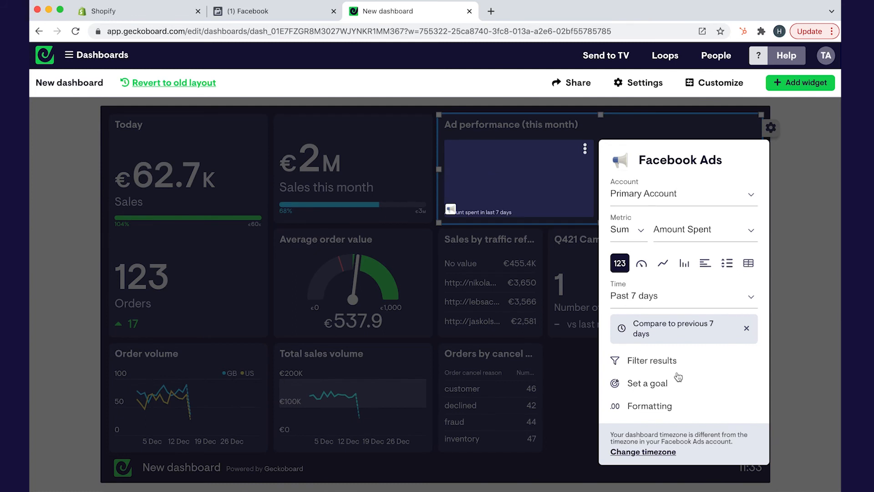
{"action": "left_click", "coordinate": [665, 309]}
{"action": "scroll", "coordinate": [659, 269], "scroll_direction": "down", "scroll_amount": 3}
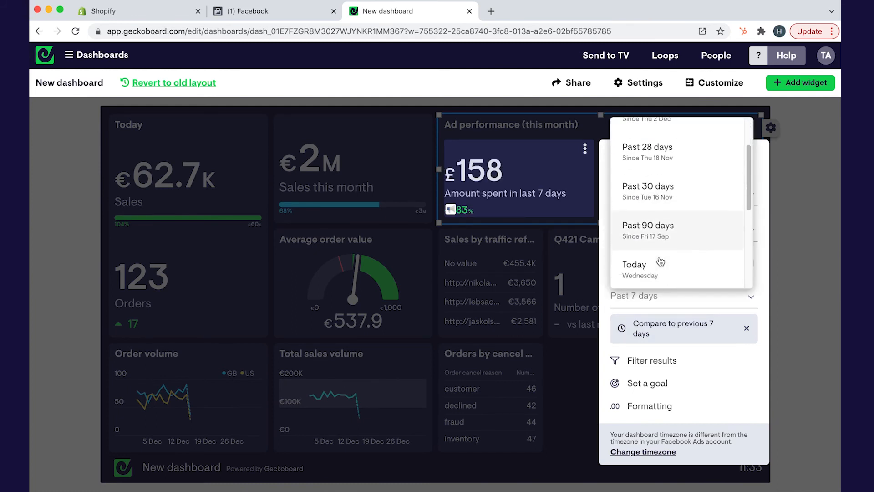
{"action": "scroll", "coordinate": [661, 276], "scroll_direction": "down", "scroll_amount": 2}
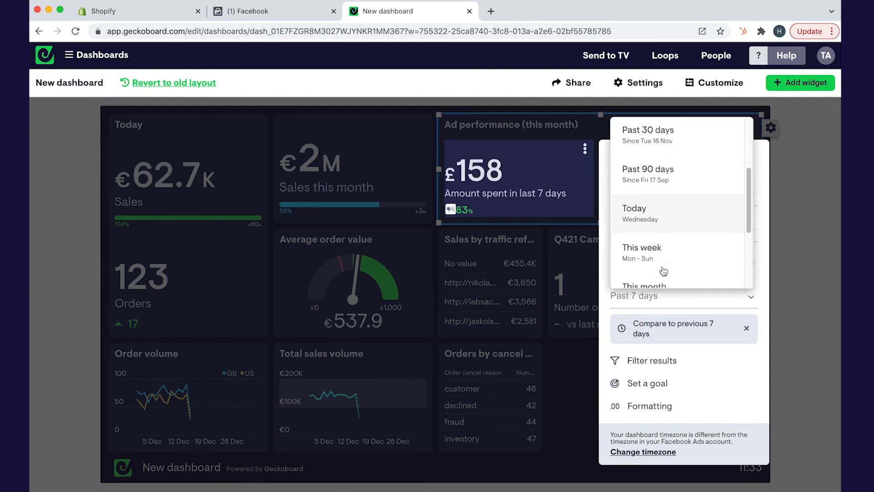
{"action": "left_click", "coordinate": [665, 263]}
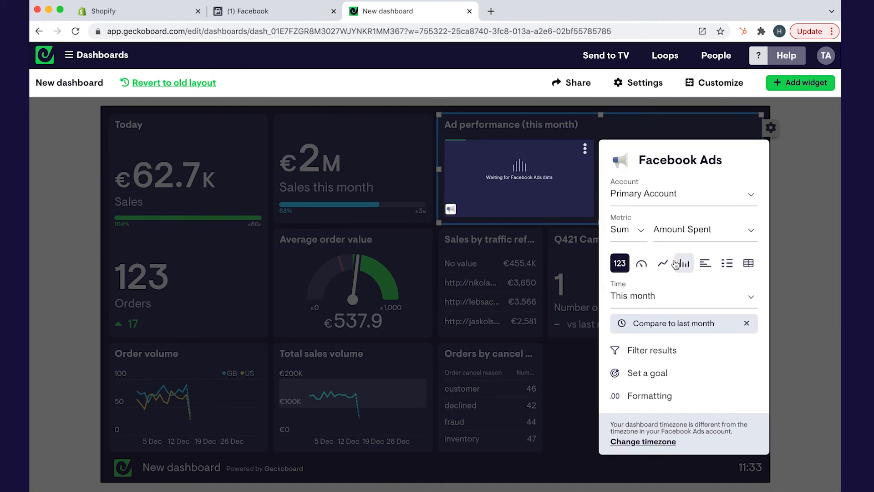
{"action": "left_click", "coordinate": [807, 304]}
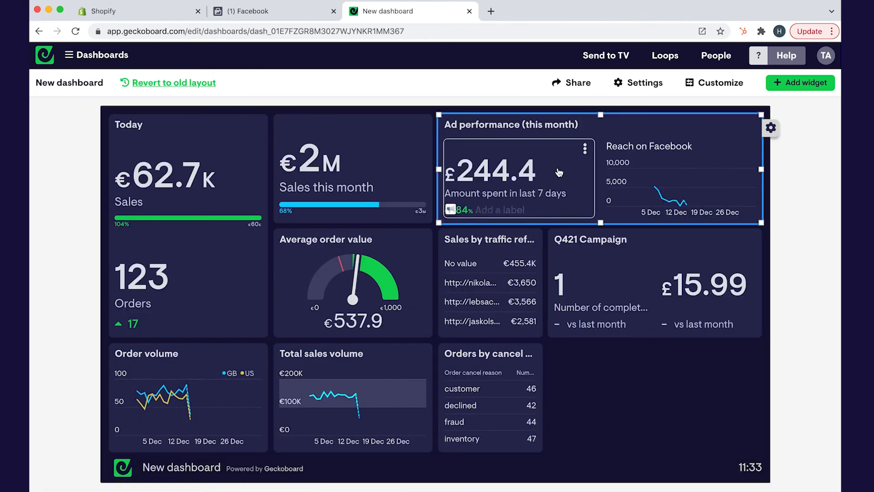
Step: Add a status indicator to the amount spent number that shows a warning at 500 or above
{"action": "left_click", "coordinate": [585, 149]}
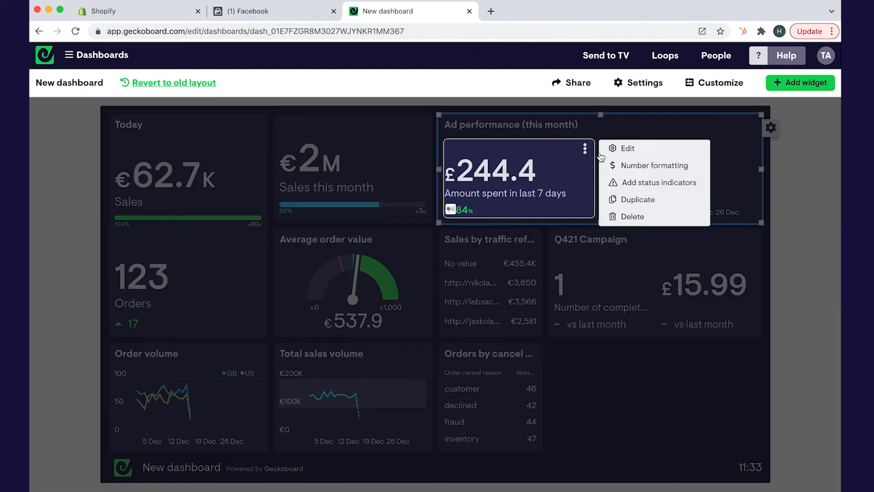
{"action": "left_click", "coordinate": [632, 183]}
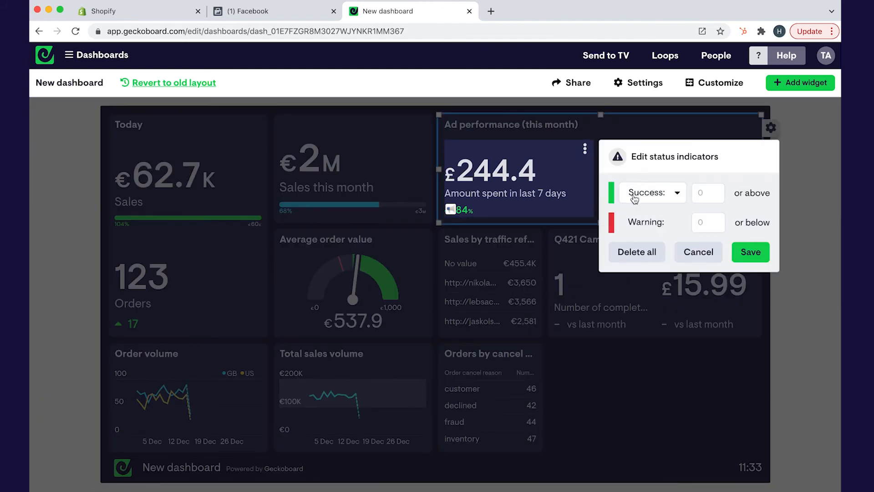
{"action": "left_click", "coordinate": [668, 191]}
{"action": "left_click", "coordinate": [658, 182]}
{"action": "left_click", "coordinate": [701, 193]}
{"action": "type", "text": "500"}
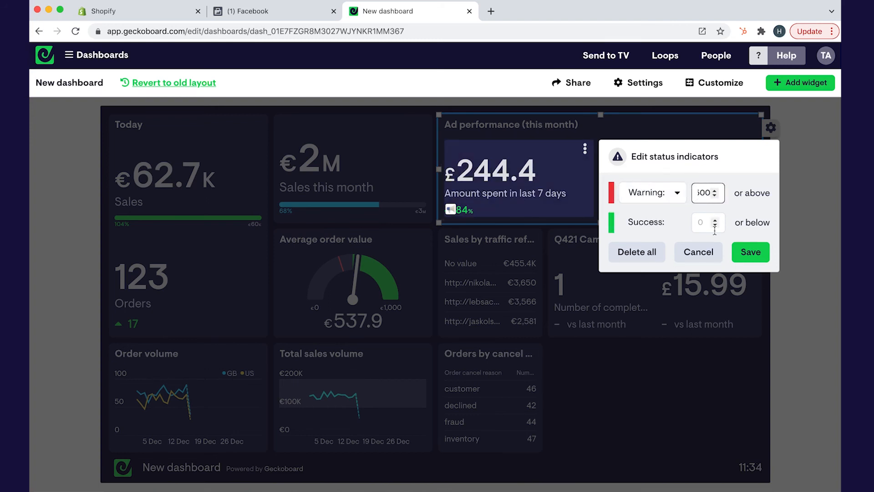
{"action": "left_click", "coordinate": [750, 252]}
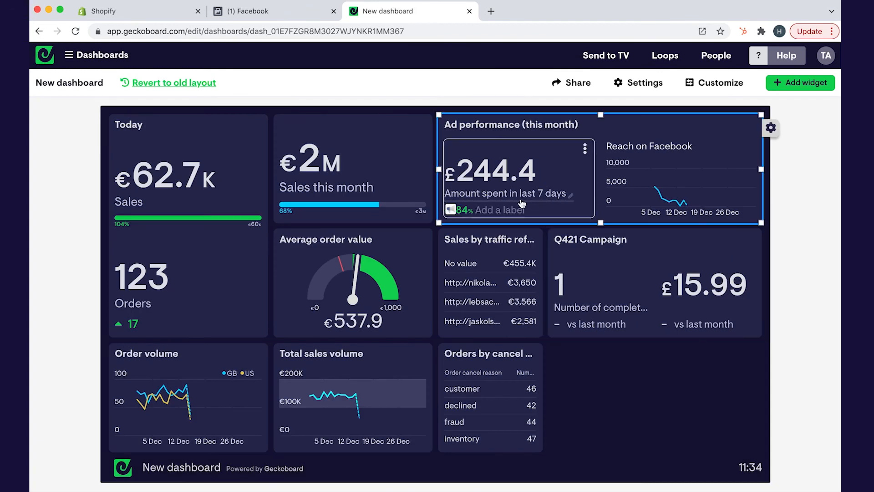
Step: Relabel the amount spent number as "Spend" and label its comparison "vs last month"
{"action": "left_click", "coordinate": [511, 191]}
{"action": "type", "text": "Amoun"}
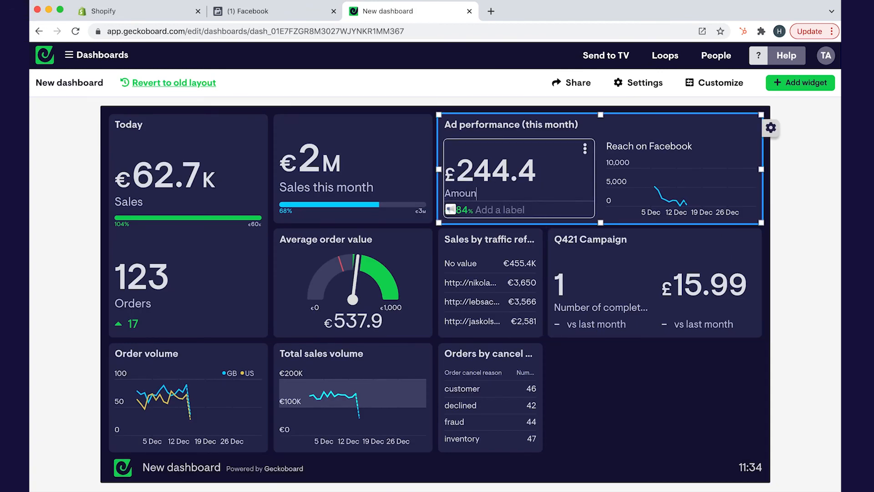
{"action": "type", "text": "t s"}
{"action": "key", "text": "super+a"}
{"action": "type", "text": "Spen"}
{"action": "left_click", "coordinate": [517, 213]}
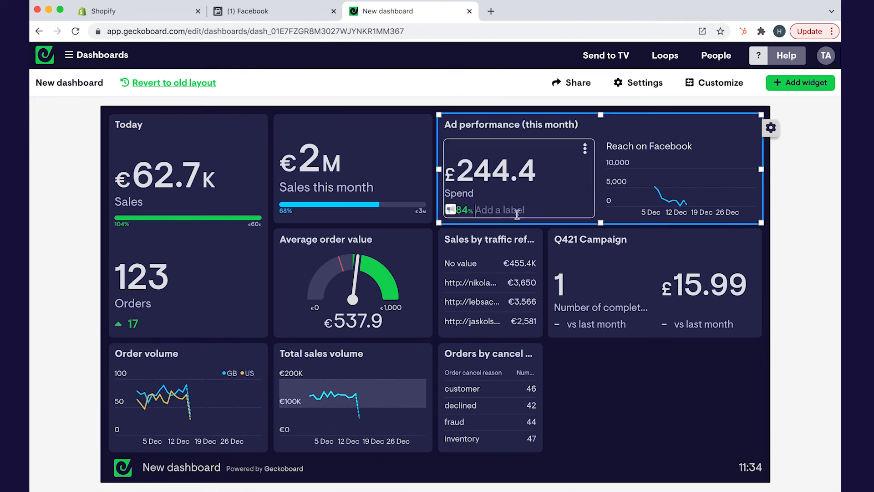
{"action": "type", "text": "V"}
{"action": "left_click", "coordinate": [557, 230]}
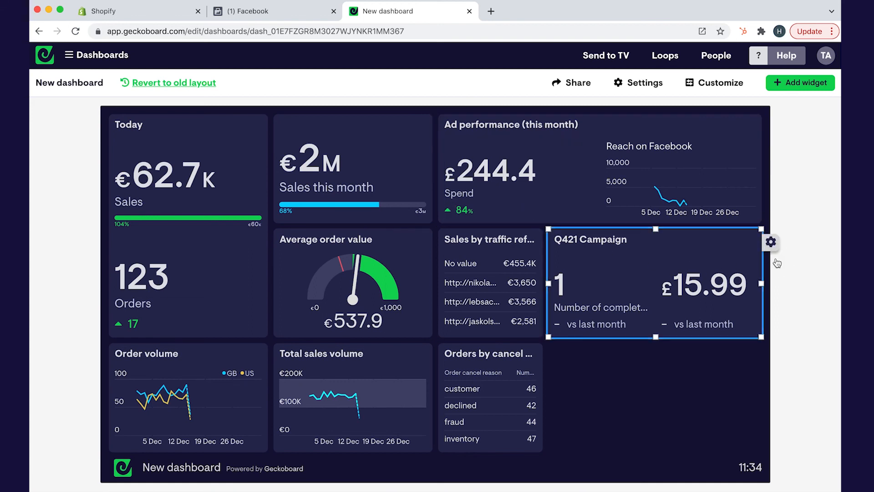
{"action": "mouse_move", "coordinate": [538, 221]}
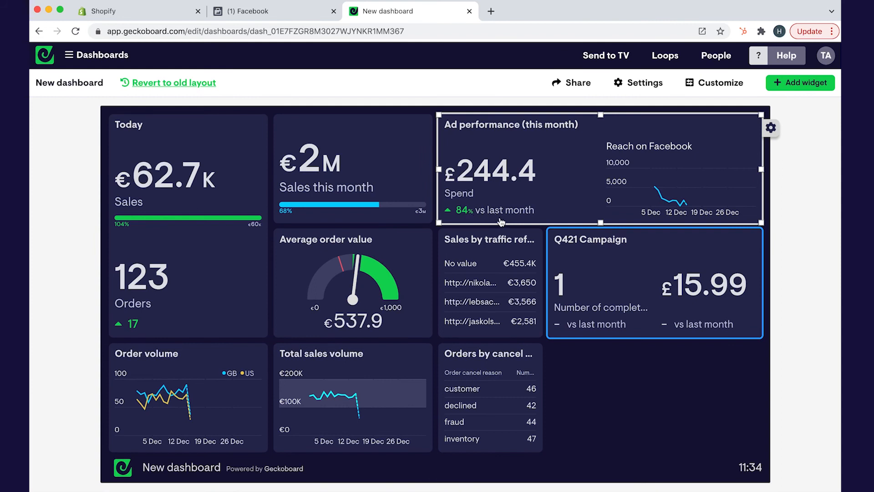
{"action": "left_click", "coordinate": [821, 238]}
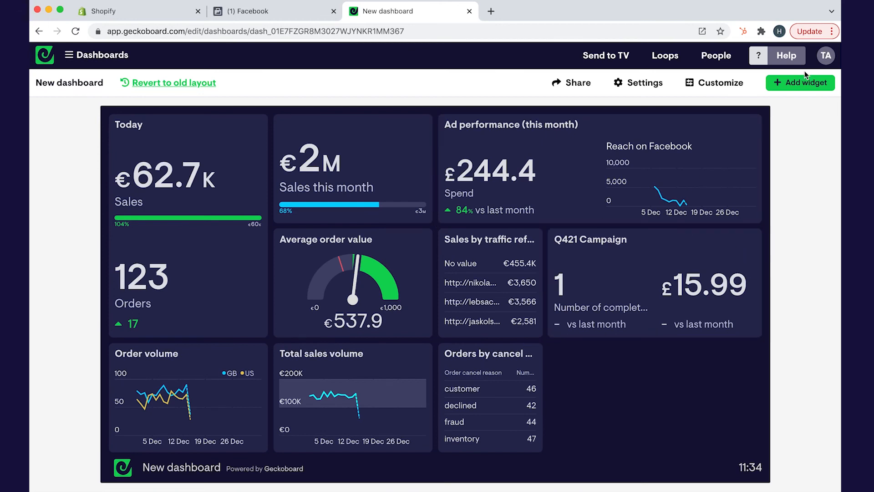
Step: Add a build-your-own Facebook Ads widget to the dashboard
{"action": "left_click", "coordinate": [804, 83]}
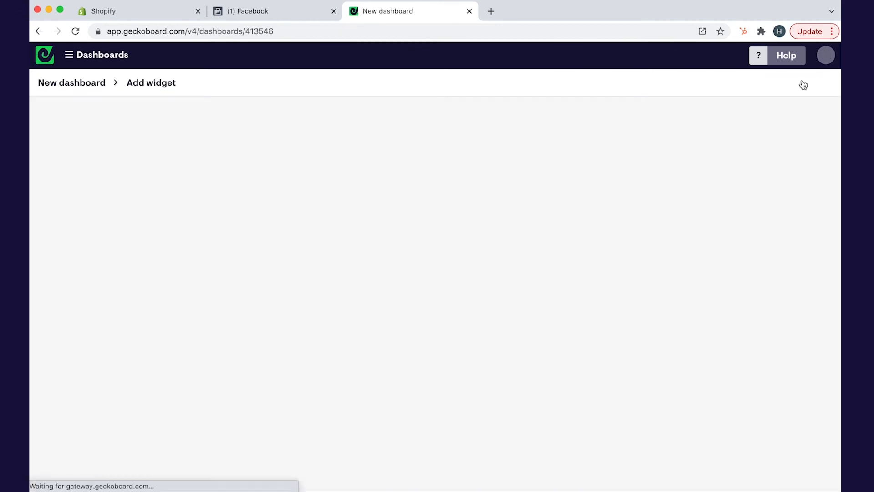
{"action": "type", "text": "face"}
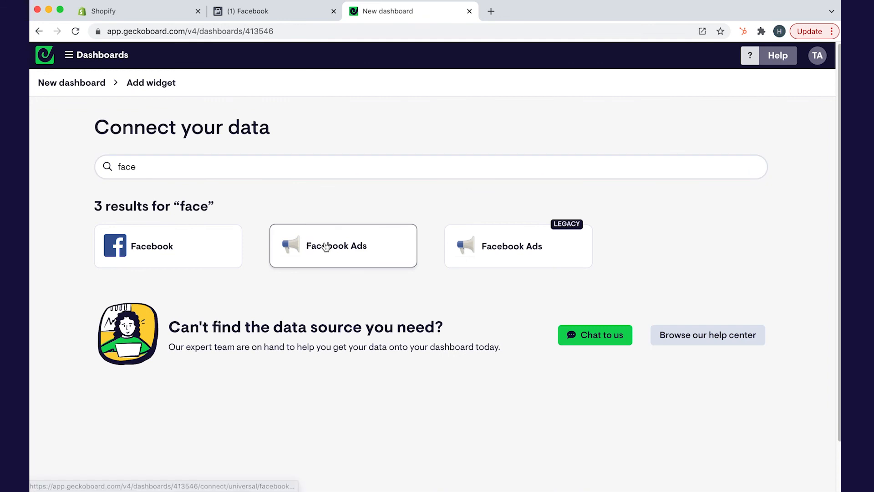
{"action": "left_click", "coordinate": [325, 245]}
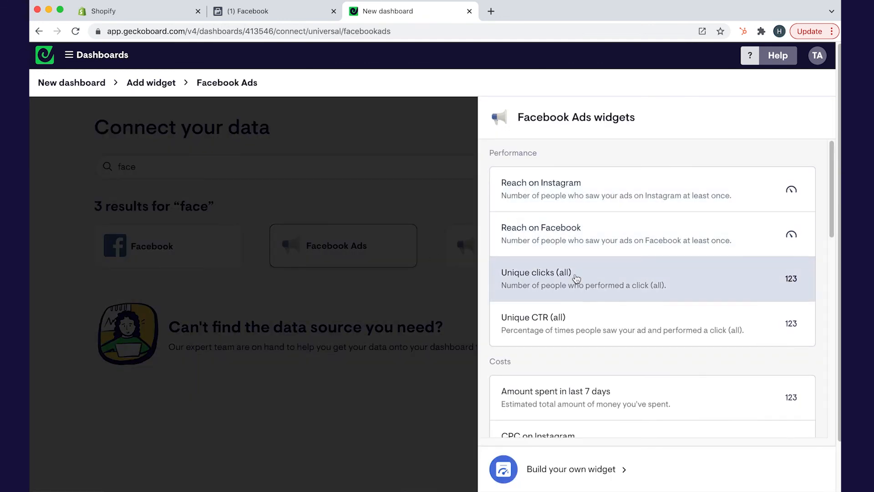
{"action": "left_click", "coordinate": [598, 467]}
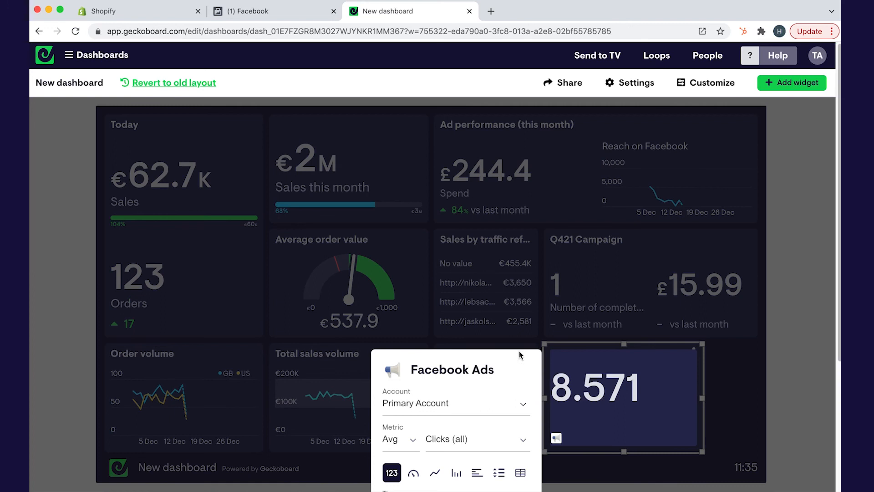
Step: Set the new Facebook Ads widget's metric to CPM (cost per 1000 impressions) from the Costs category
{"action": "scroll", "coordinate": [453, 417], "scroll_direction": "down", "scroll_amount": 4}
{"action": "left_click", "coordinate": [449, 343]}
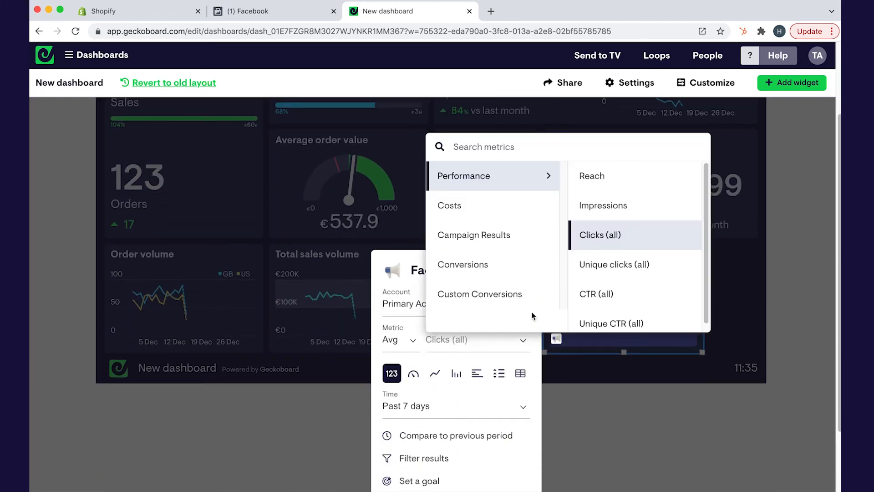
{"action": "scroll", "coordinate": [594, 253], "scroll_direction": "down", "scroll_amount": 1}
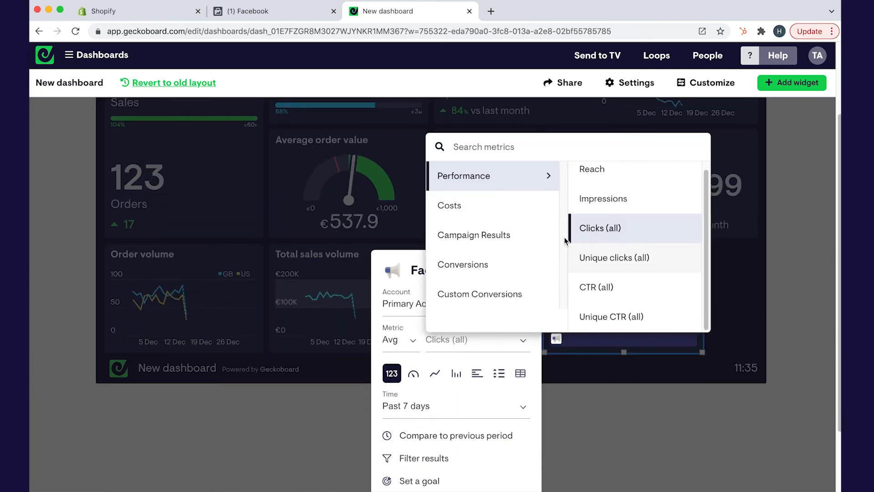
{"action": "mouse_move", "coordinate": [496, 196]}
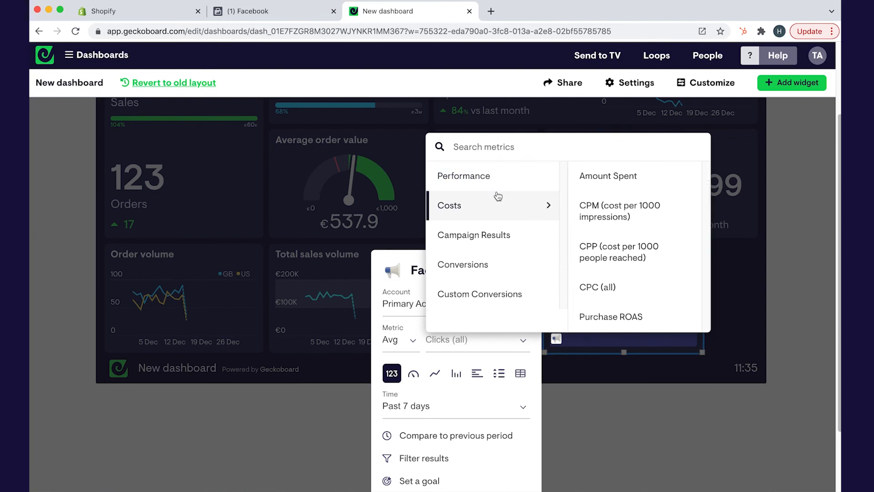
{"action": "left_click", "coordinate": [623, 215]}
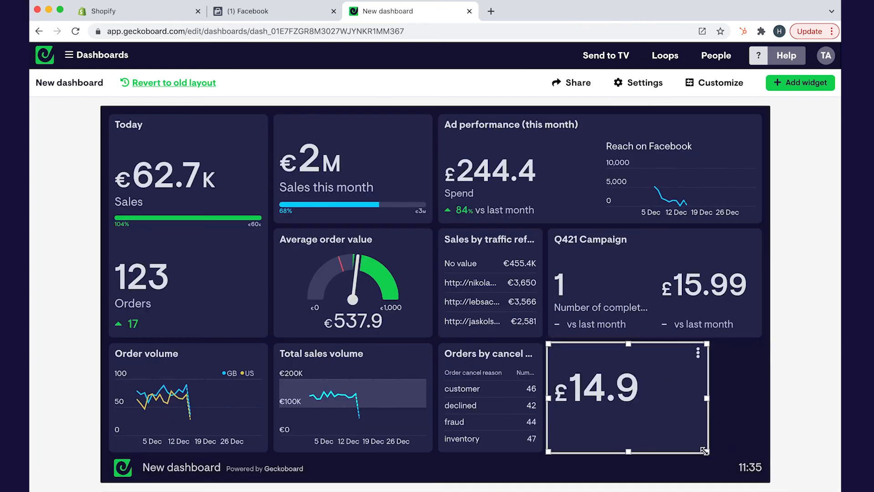
Step: Shrink the cost per 1000 impressions widget to leave room beside it and label it "CPM"
{"action": "left_click_drag", "start_coordinate": [708, 456], "coordinate": [664, 426]}
{"action": "left_click", "coordinate": [564, 397]}
{"action": "type", "text": "CPM"}
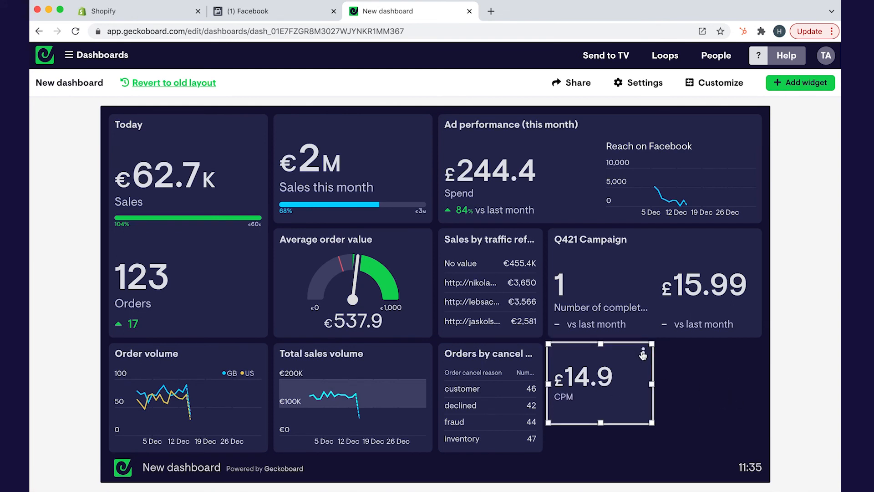
Step: Duplicate the CPM widget and change the copy's metric to Purchase ROAS
{"action": "left_click", "coordinate": [643, 354]}
{"action": "left_click", "coordinate": [690, 408]}
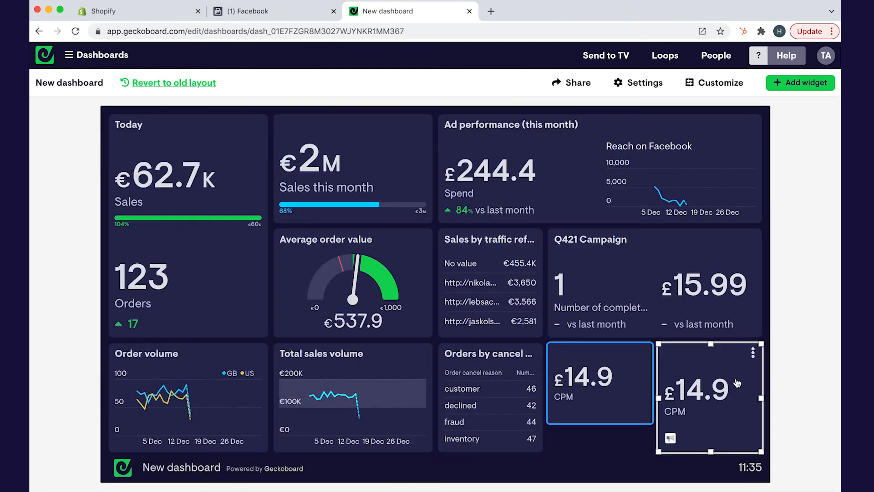
{"action": "left_click", "coordinate": [753, 352]}
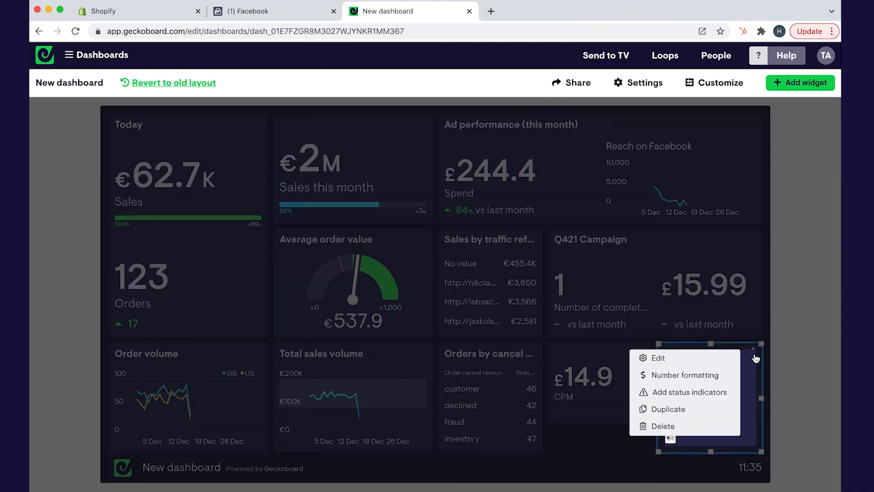
{"action": "left_click", "coordinate": [689, 358]}
{"action": "scroll", "coordinate": [577, 365], "scroll_direction": "down", "scroll_amount": 4}
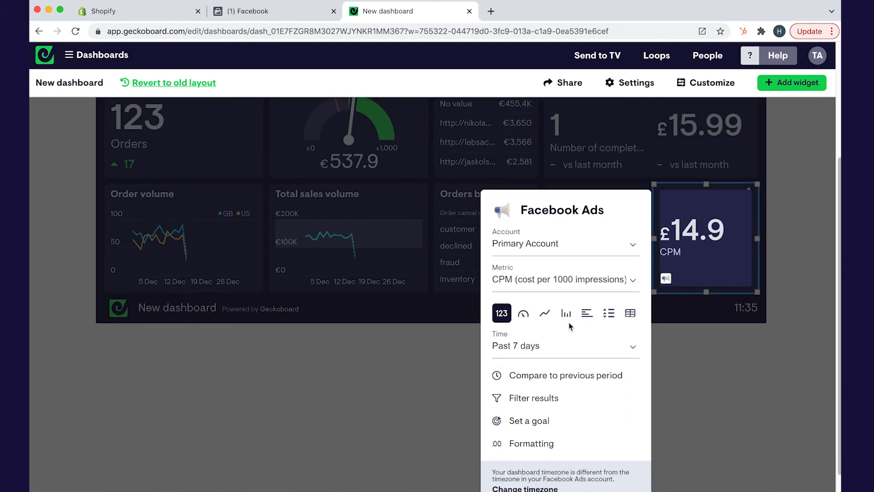
{"action": "left_click", "coordinate": [567, 280]}
{"action": "scroll", "coordinate": [715, 426], "scroll_direction": "down", "scroll_amount": 1}
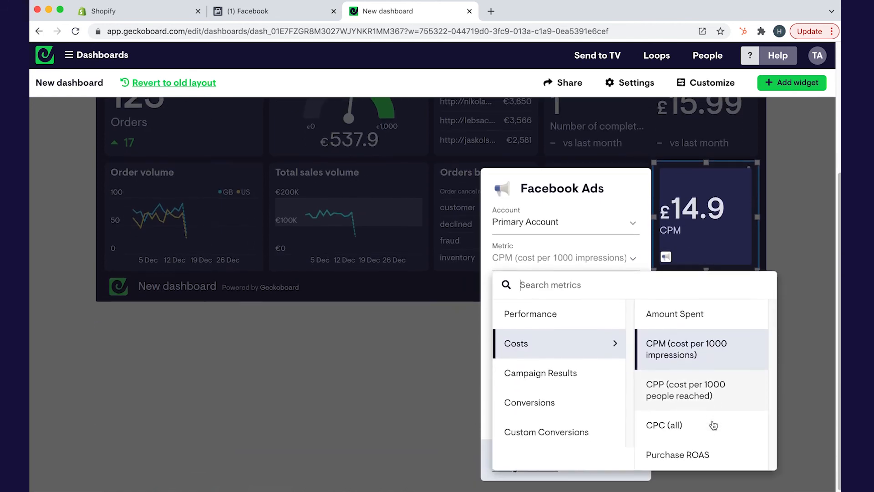
{"action": "left_click", "coordinate": [689, 456]}
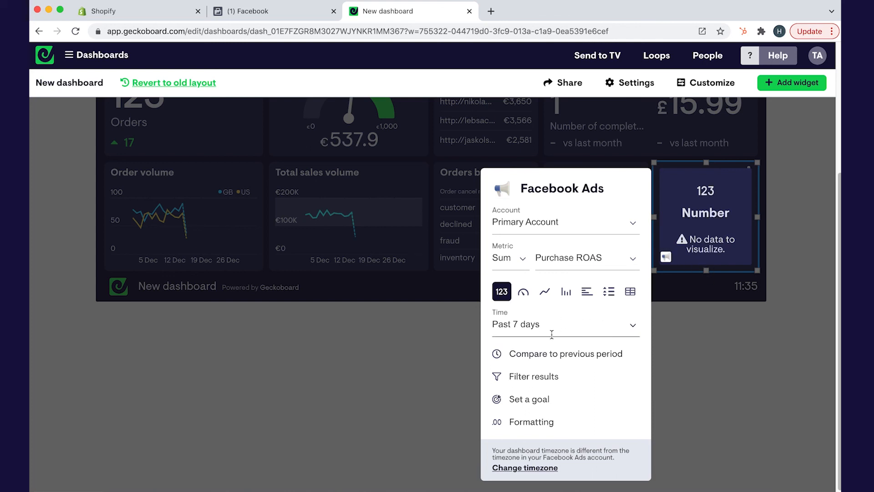
{"action": "left_click", "coordinate": [739, 341]}
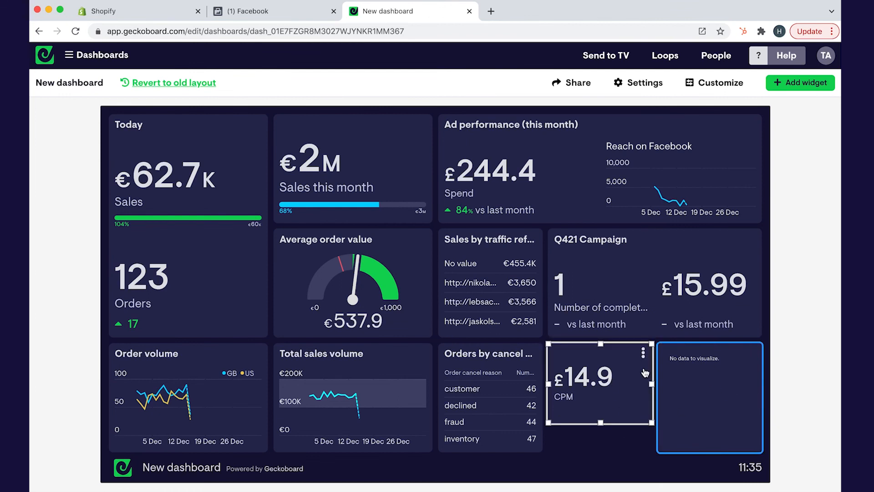
Step: Extend the CPM widget to the full row height and display it as a bar chart by publisher platform
{"action": "left_click_drag", "start_coordinate": [651, 423], "coordinate": [651, 451]}
{"action": "left_click", "coordinate": [643, 352]}
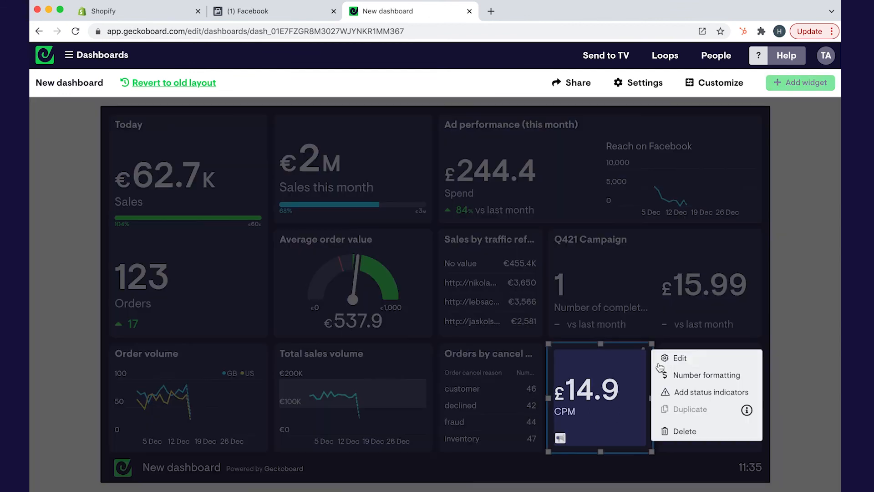
{"action": "left_click", "coordinate": [661, 362]}
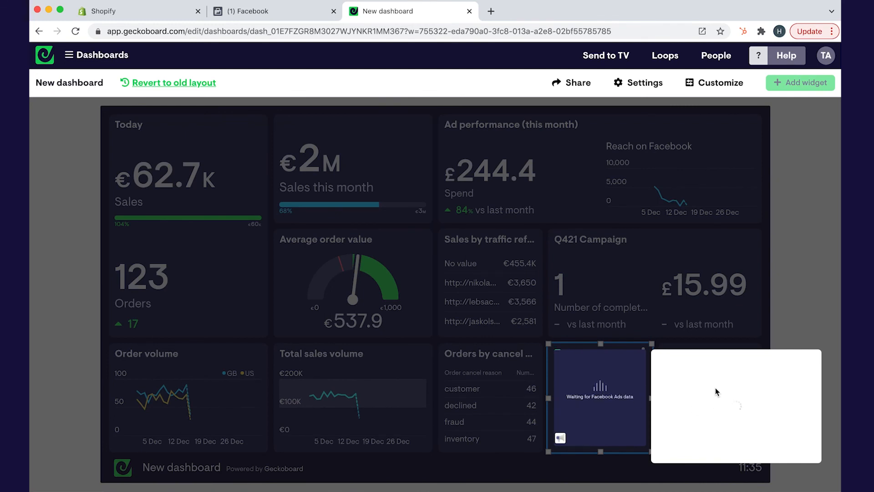
{"action": "scroll", "coordinate": [724, 396], "scroll_direction": "down", "scroll_amount": 5}
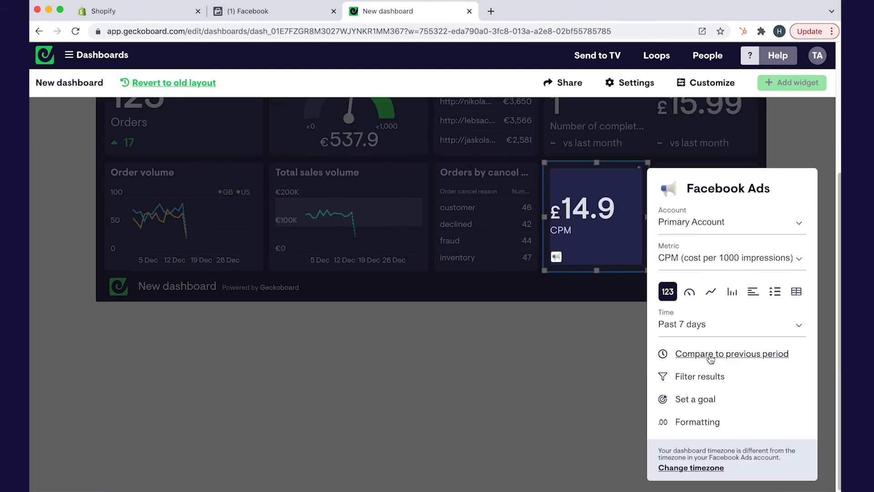
{"action": "left_click", "coordinate": [753, 292]}
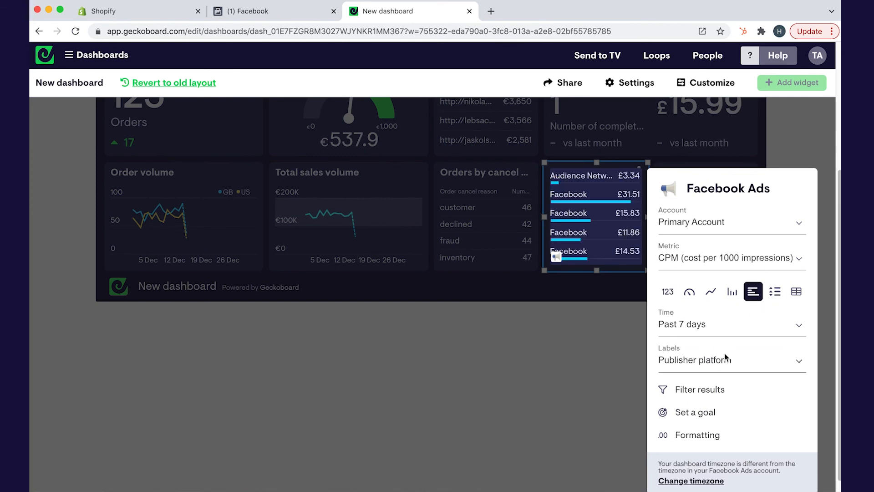
Step: Finish editing the CPM widget and rename the dashboard "Shopify dashboard"
{"action": "left_click", "coordinate": [589, 324]}
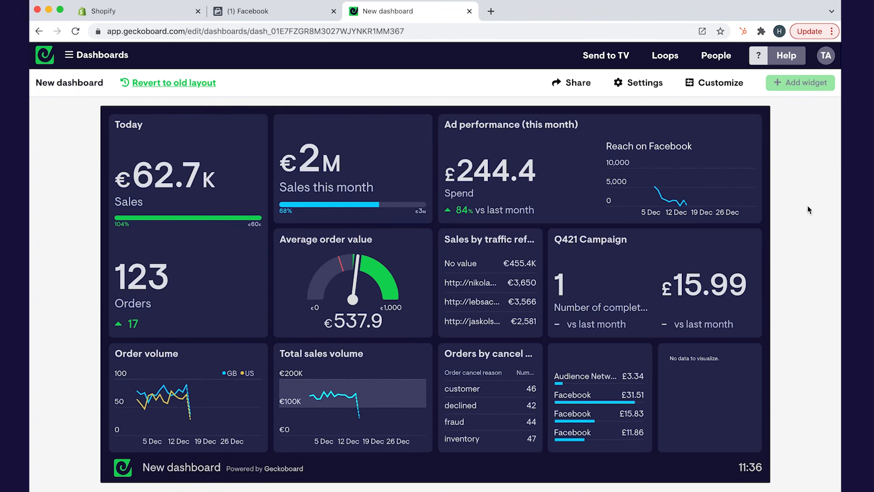
{"action": "left_click", "coordinate": [70, 85]}
{"action": "type", "text": "Shopify da"}
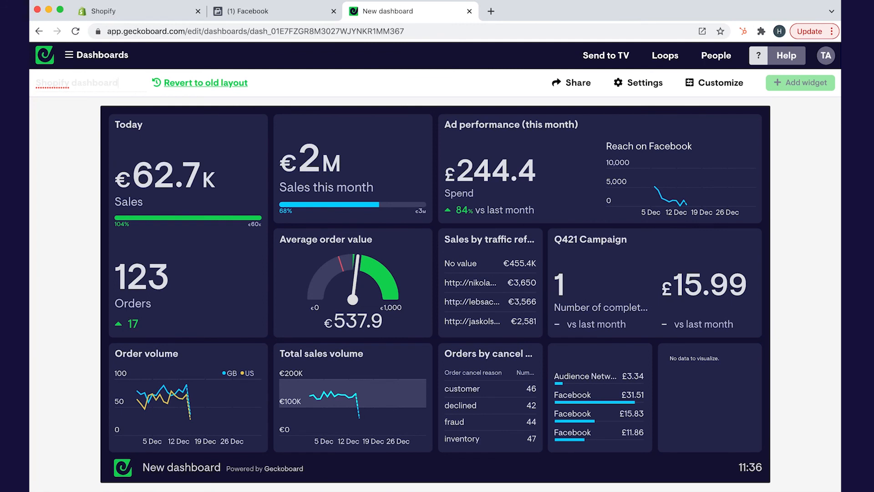
{"action": "type", "text": "shboard"}
{"action": "key", "text": "Return"}
Step: Review the dashboard's sharing options for link, Slack, invite and email, leaving them without creating a share
{"action": "left_click", "coordinate": [564, 84]}
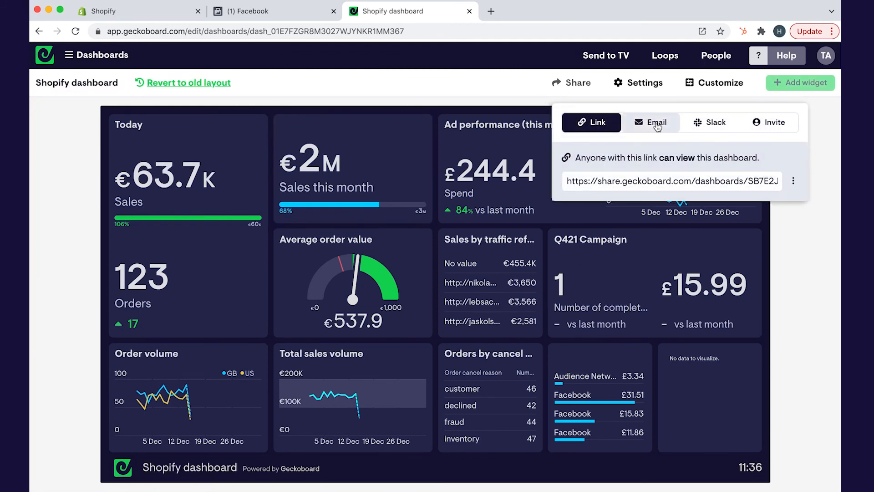
{"action": "left_click", "coordinate": [709, 125]}
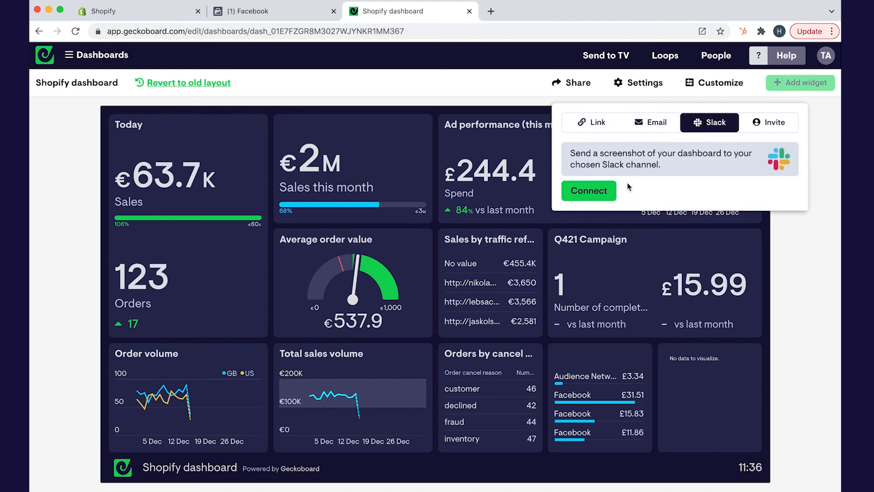
{"action": "left_click", "coordinate": [759, 124]}
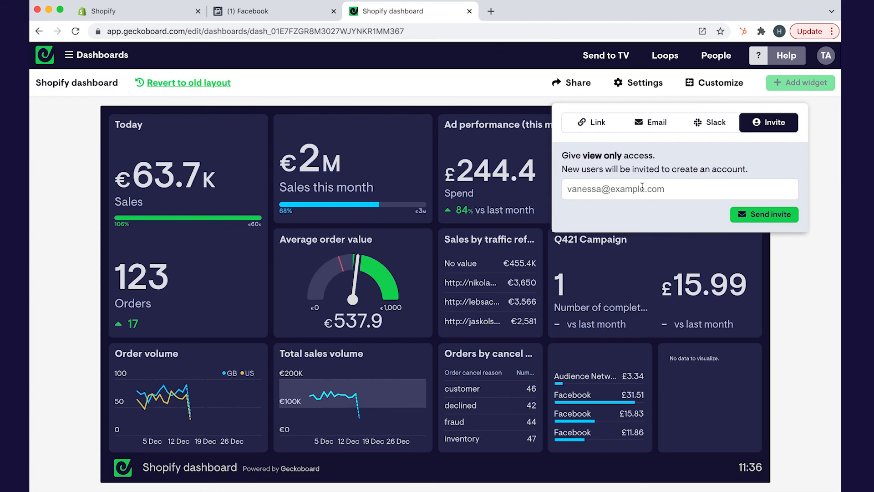
{"action": "left_click", "coordinate": [646, 127]}
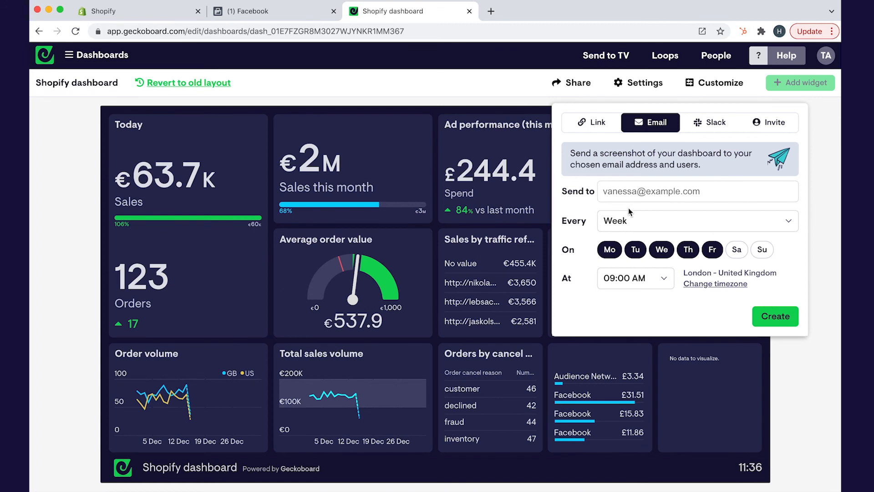
{"action": "left_click", "coordinate": [496, 88]}
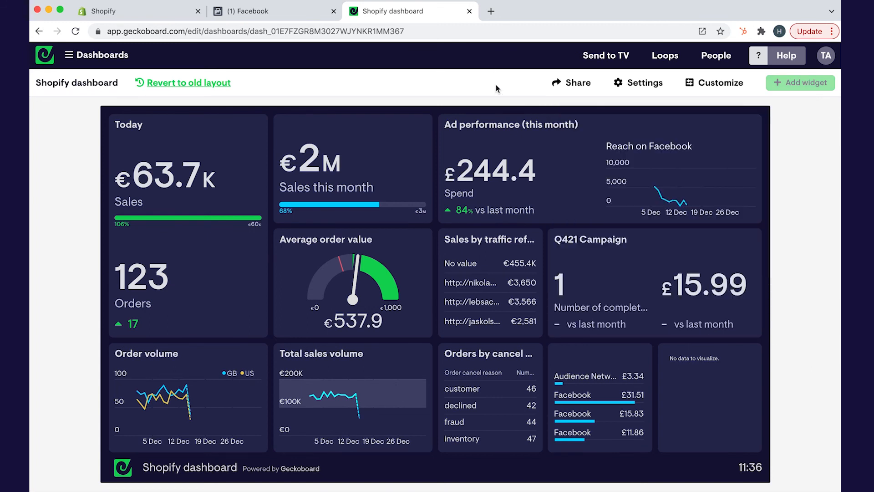